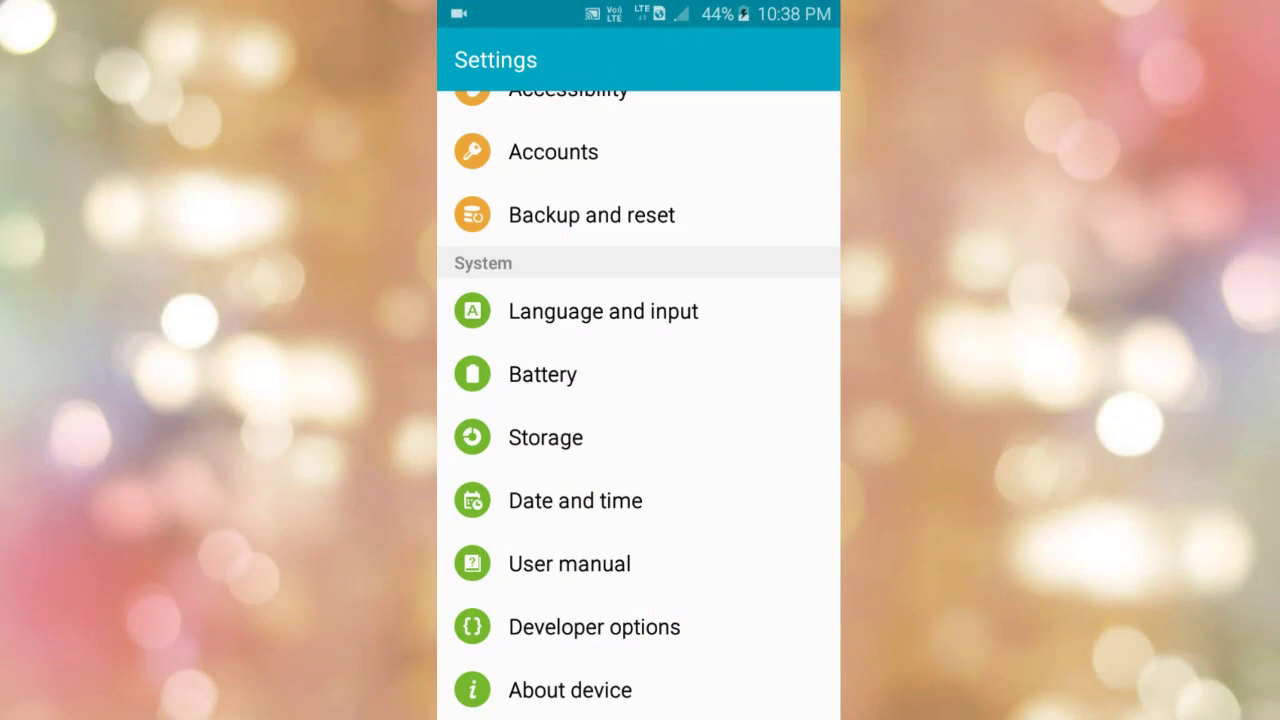
Step: Confirm Android 5.1.1 in About device, start the Lollipop game, then dismiss the assistant chooser
left_click(624, 686)
scroll(717, 506, "down", 2)
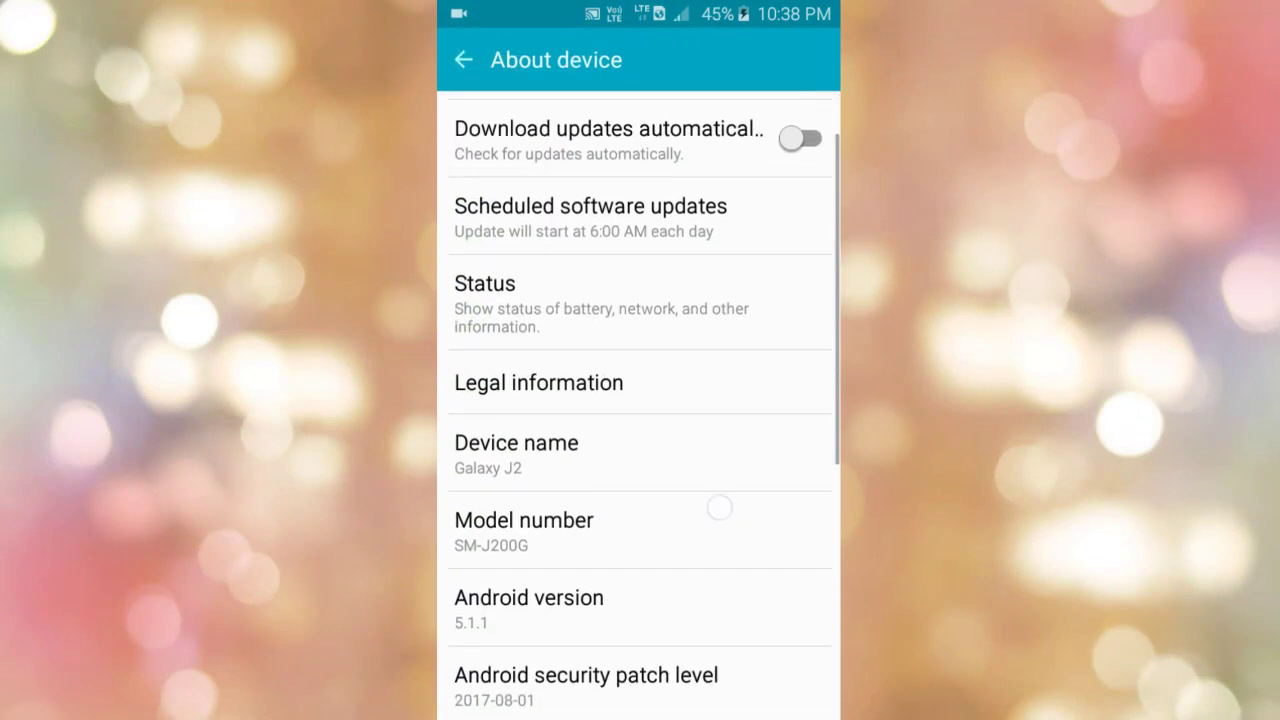
left_click(638, 587)
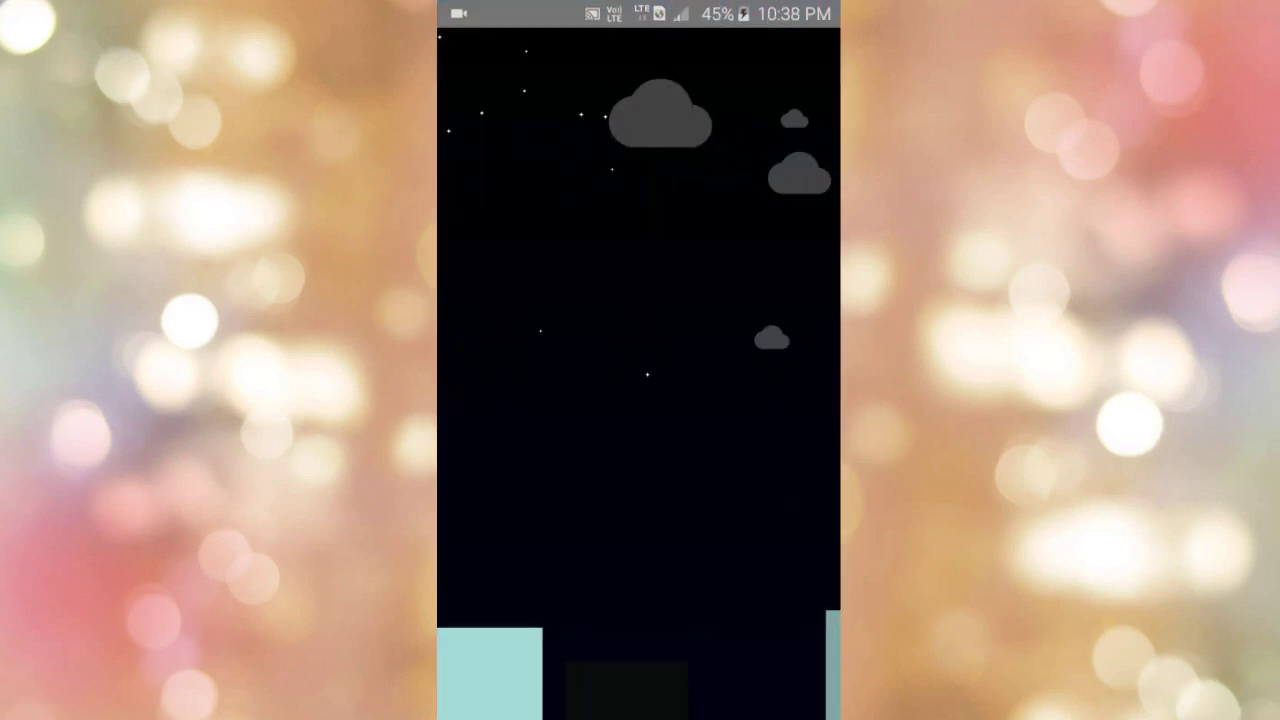
left_click(651, 506)
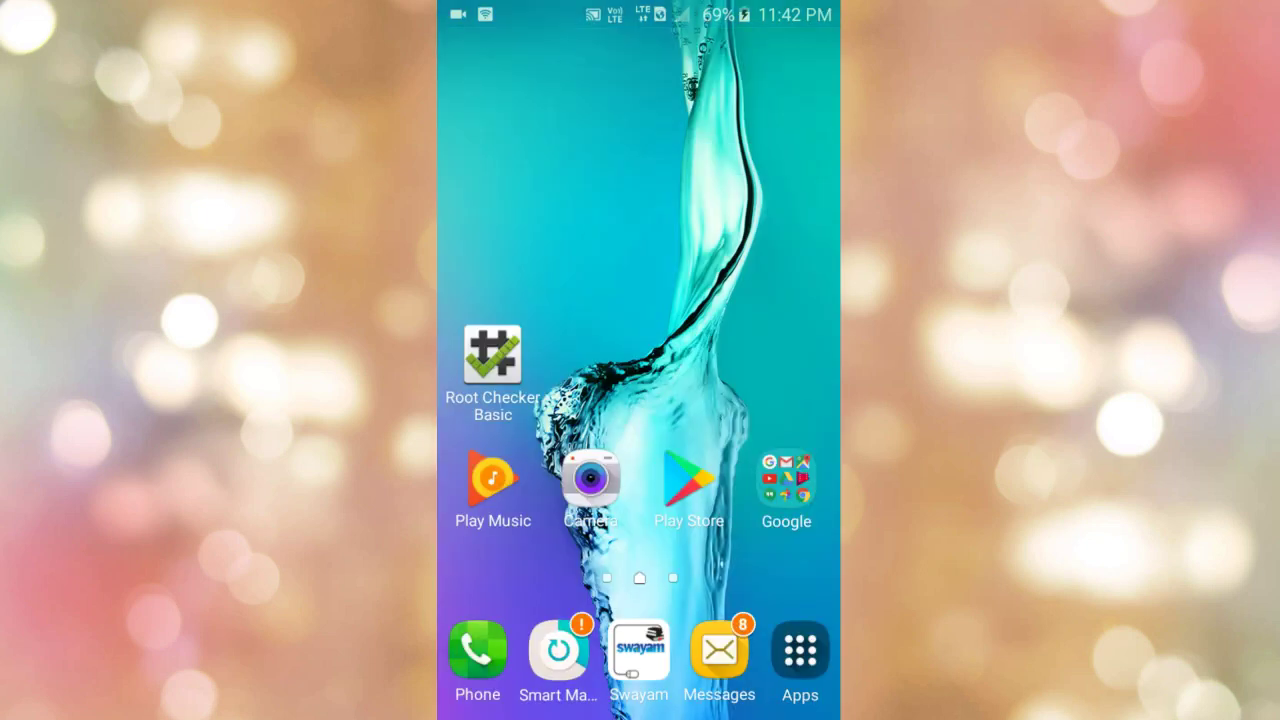
key("super")
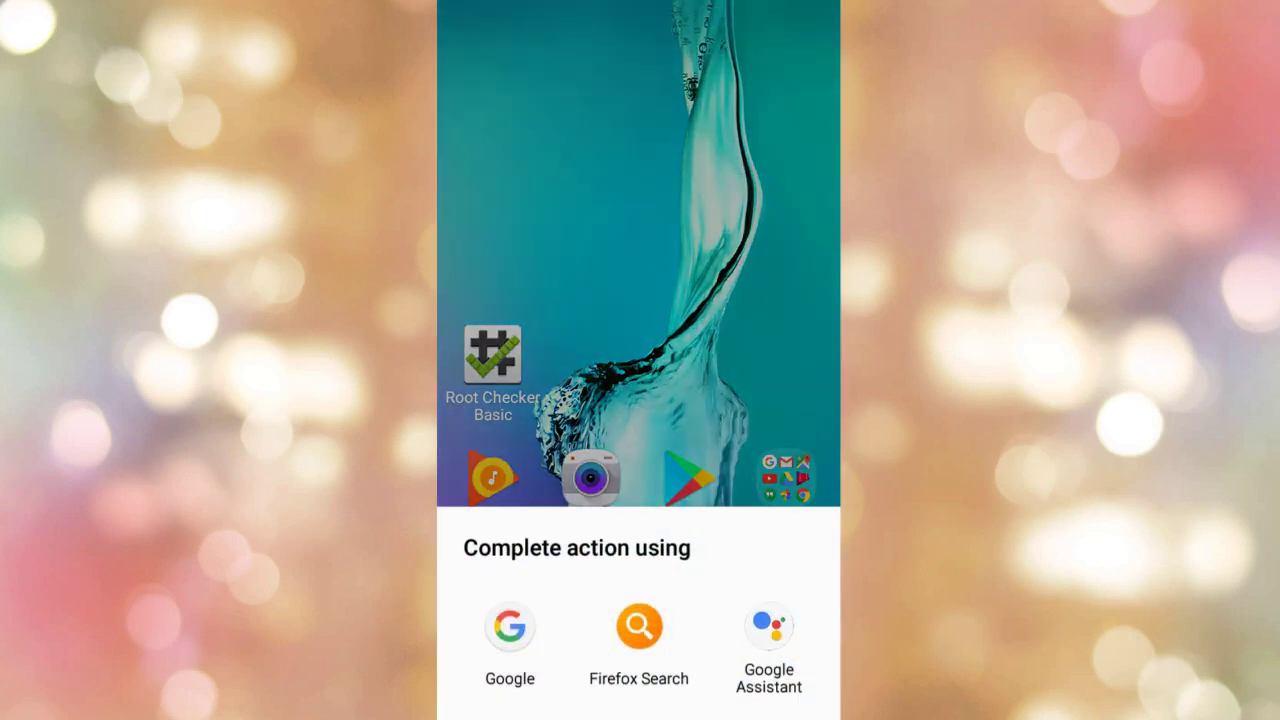
key("Escape")
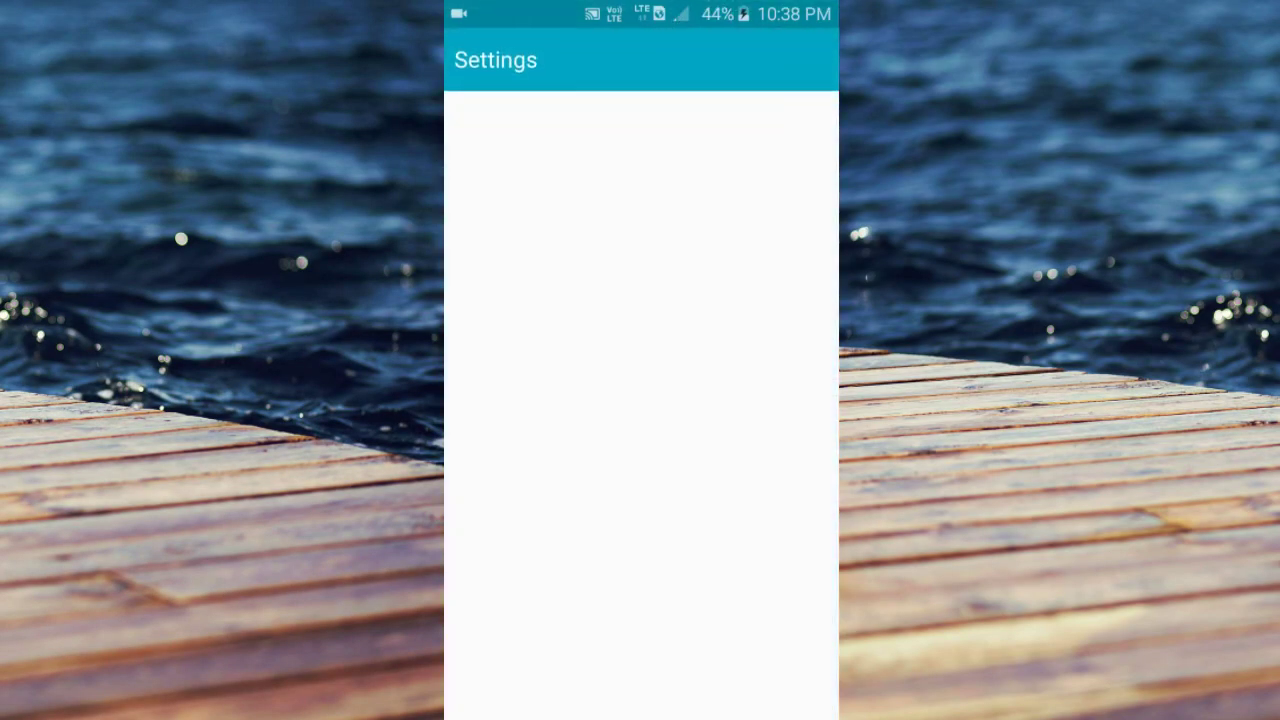
Step: Check Android 5.1.1 under About device, exit the Lollipop easter egg, and return home
scroll(711, 437, "down", 2)
scroll(711, 437, "down", 8)
scroll(723, 426, "down", 2)
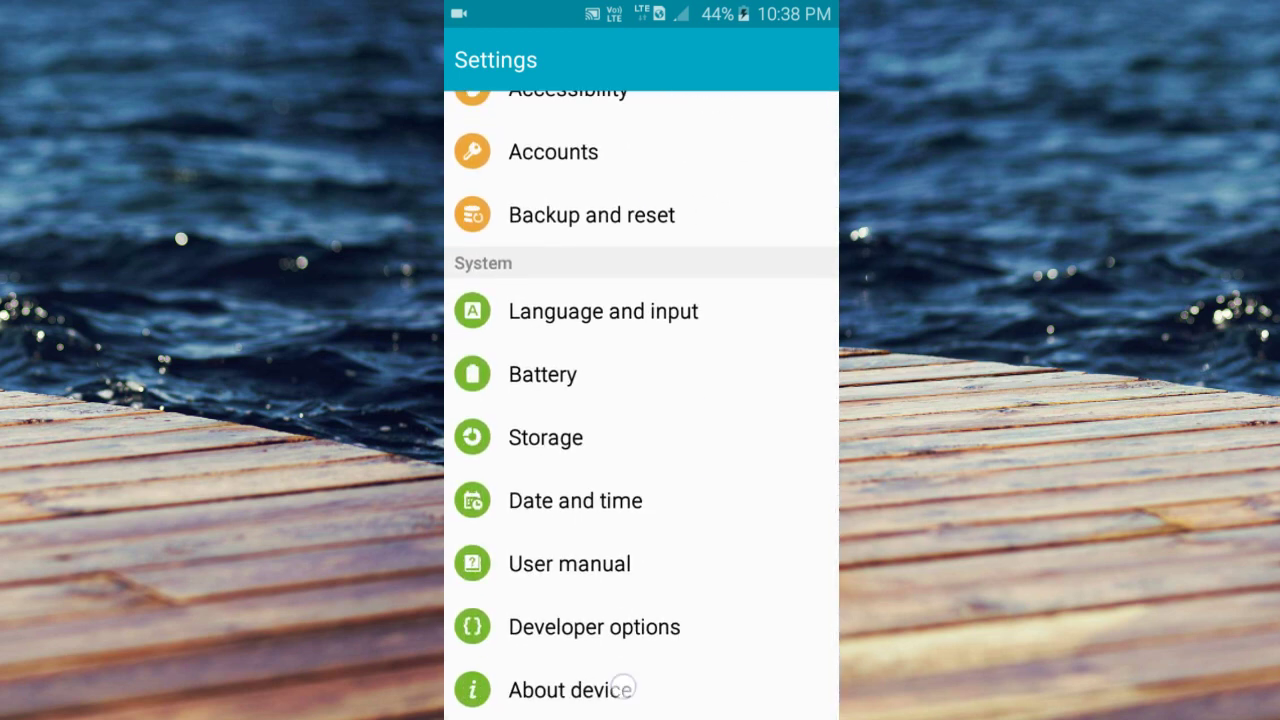
left_click(621, 689)
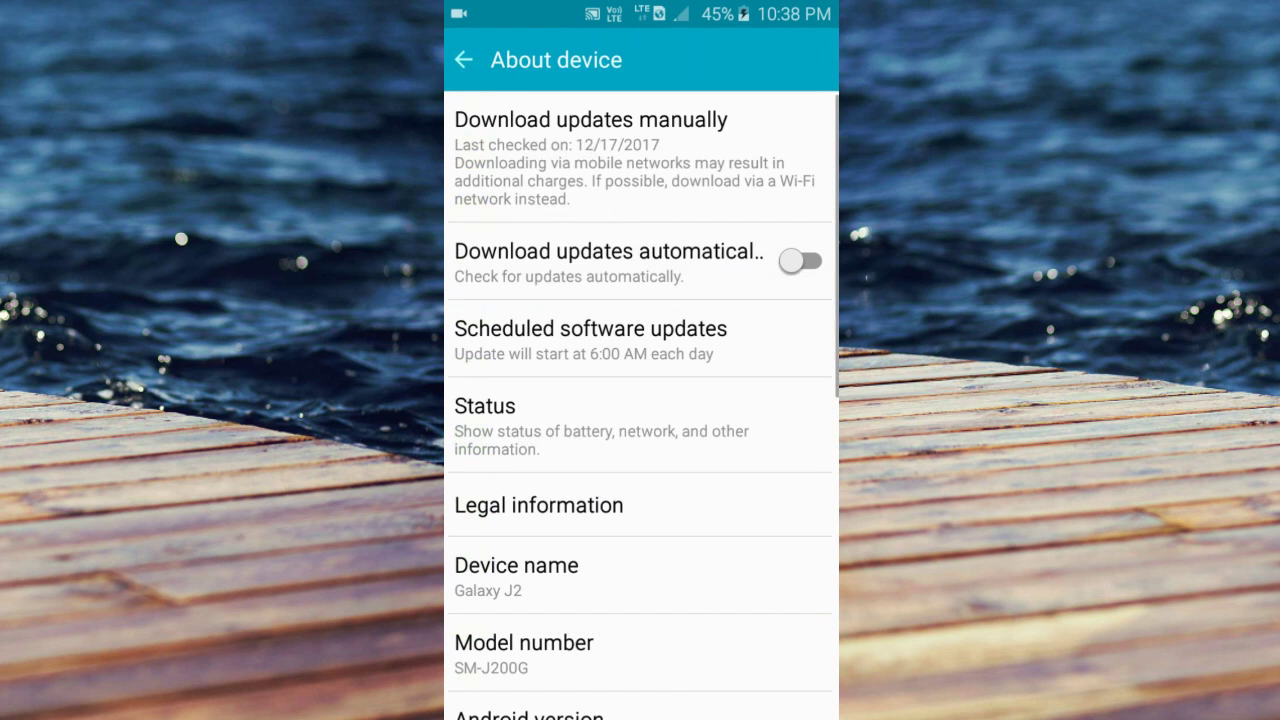
scroll(697, 546, "down", 3)
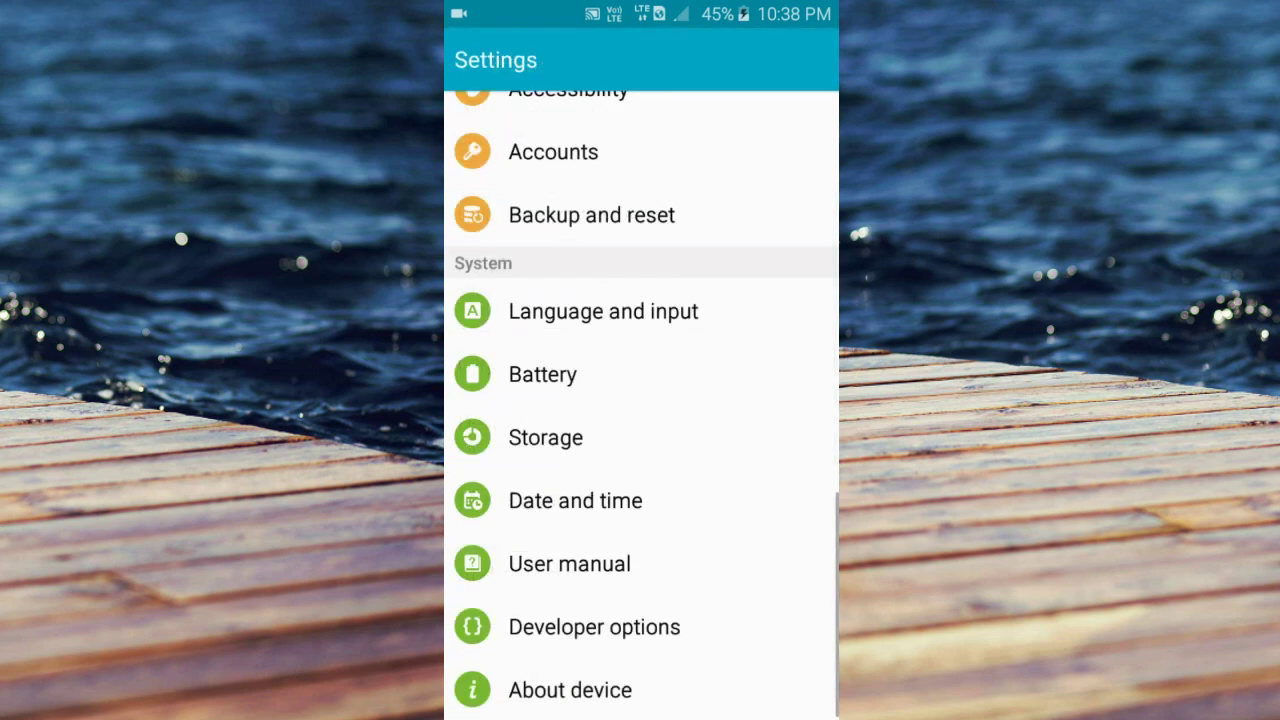
key("Escape")
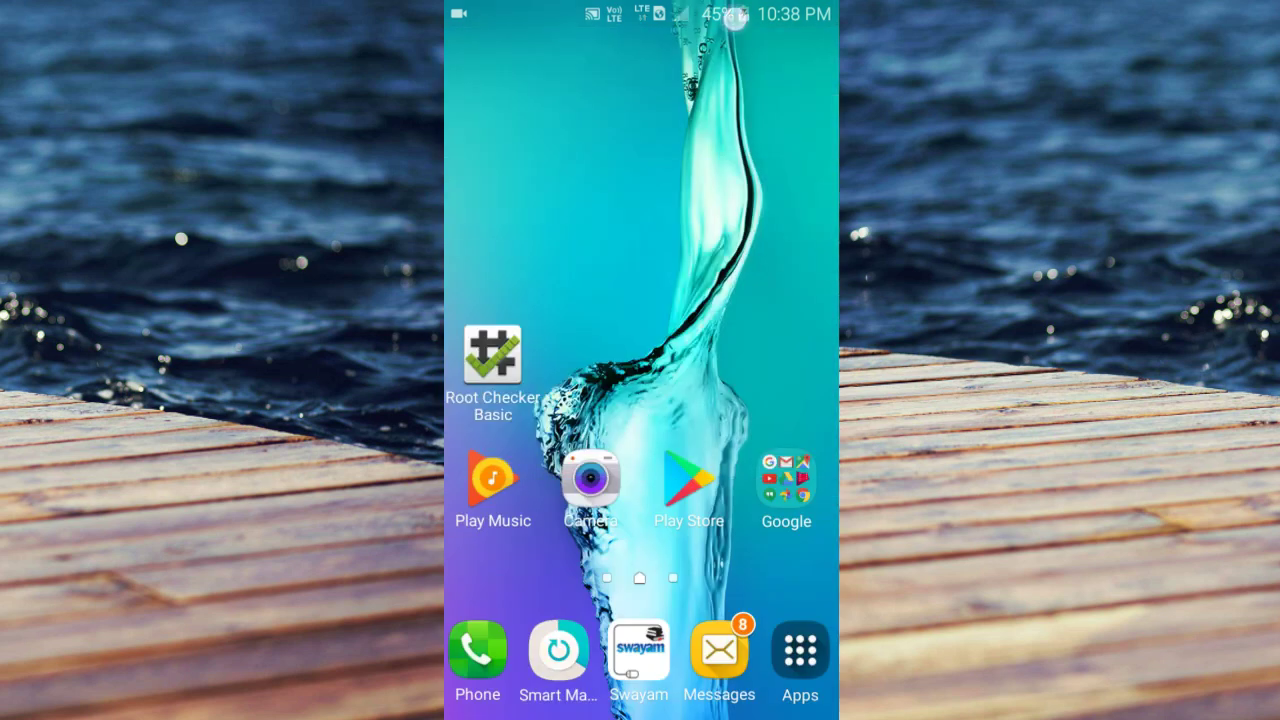
left_click_drag(735, 18, 735, 400)
key("Escape")
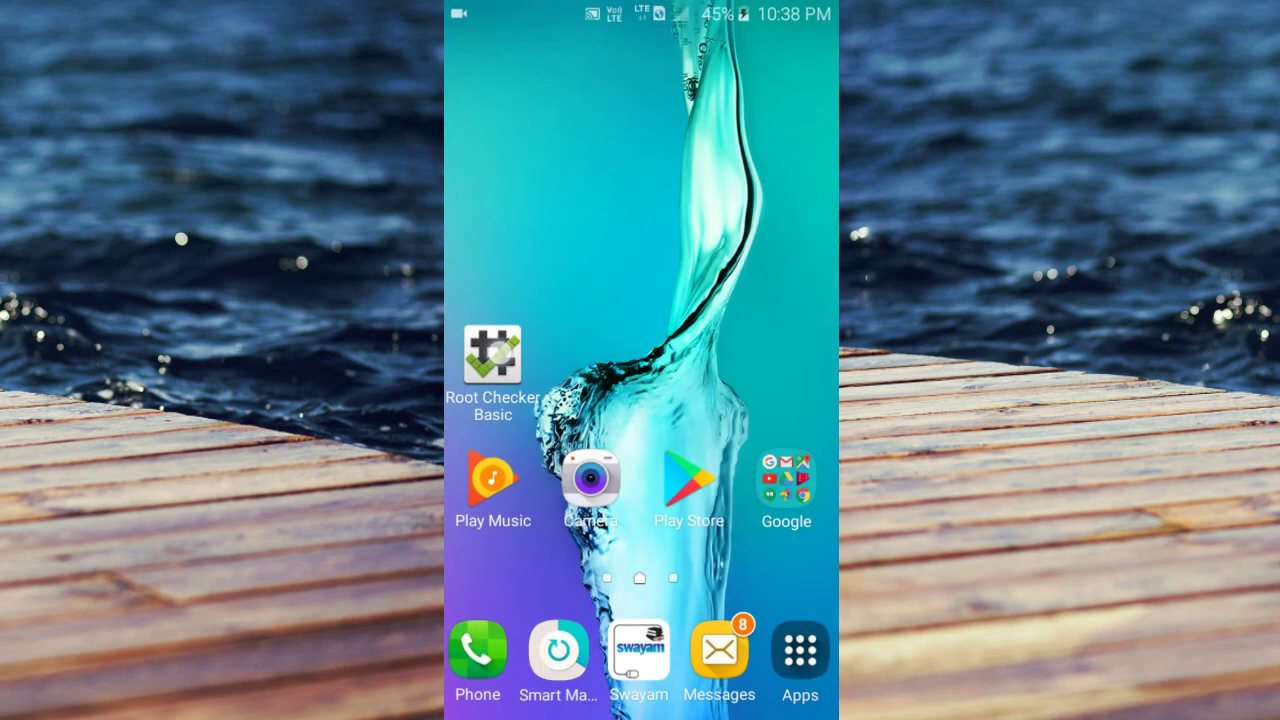
Step: Open Root Checker Basic, glance at upgrade options, then clear it from recent apps
left_click(492, 355)
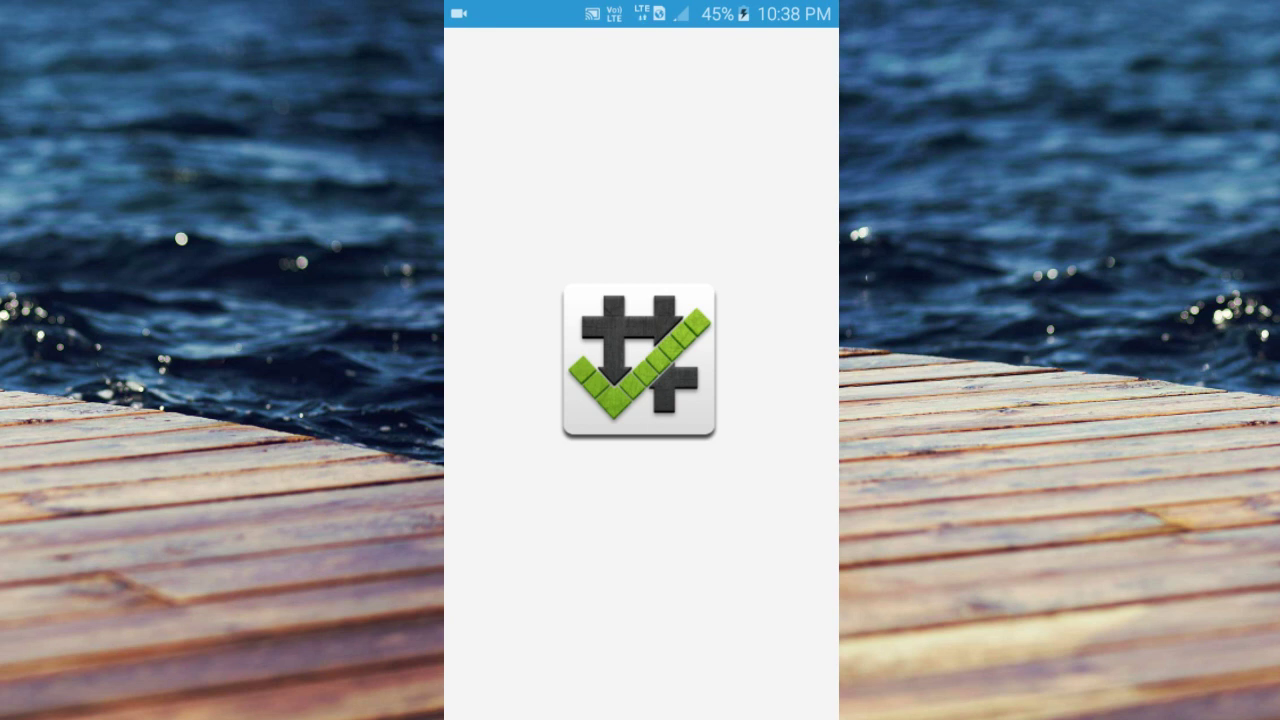
scroll(737, 234, "up", 2)
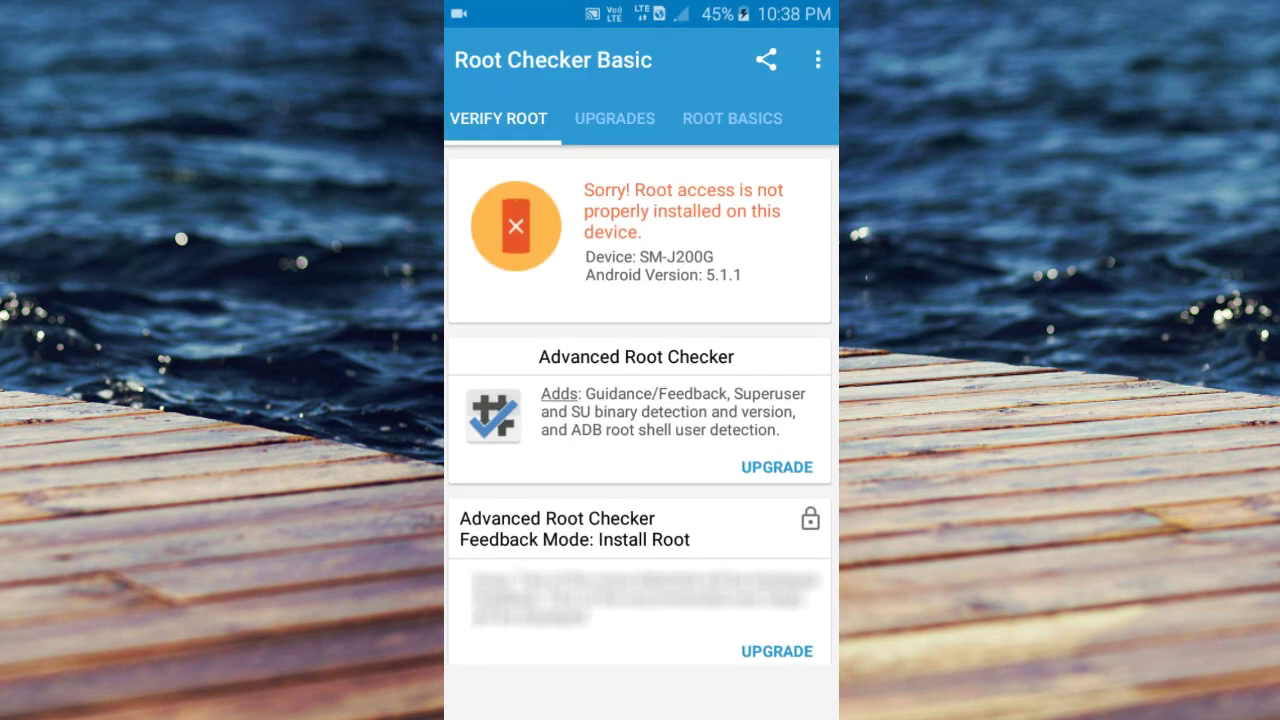
left_click(790, 533)
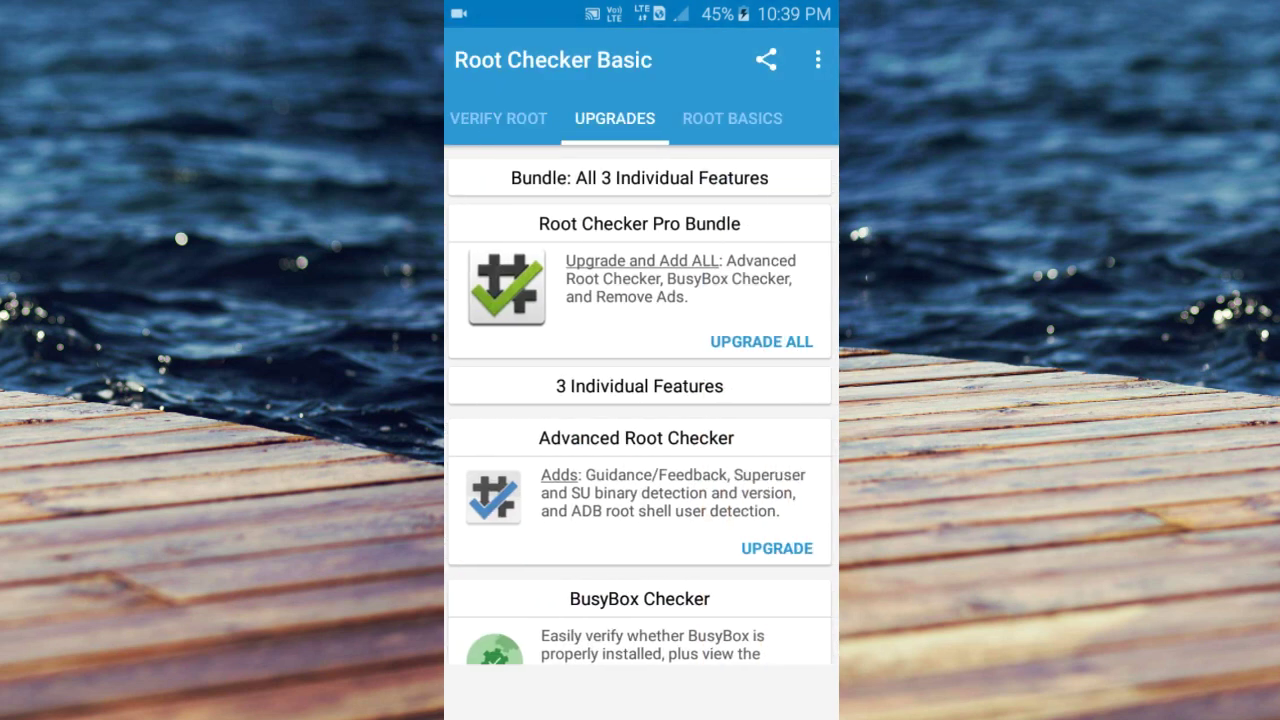
left_click(498, 118)
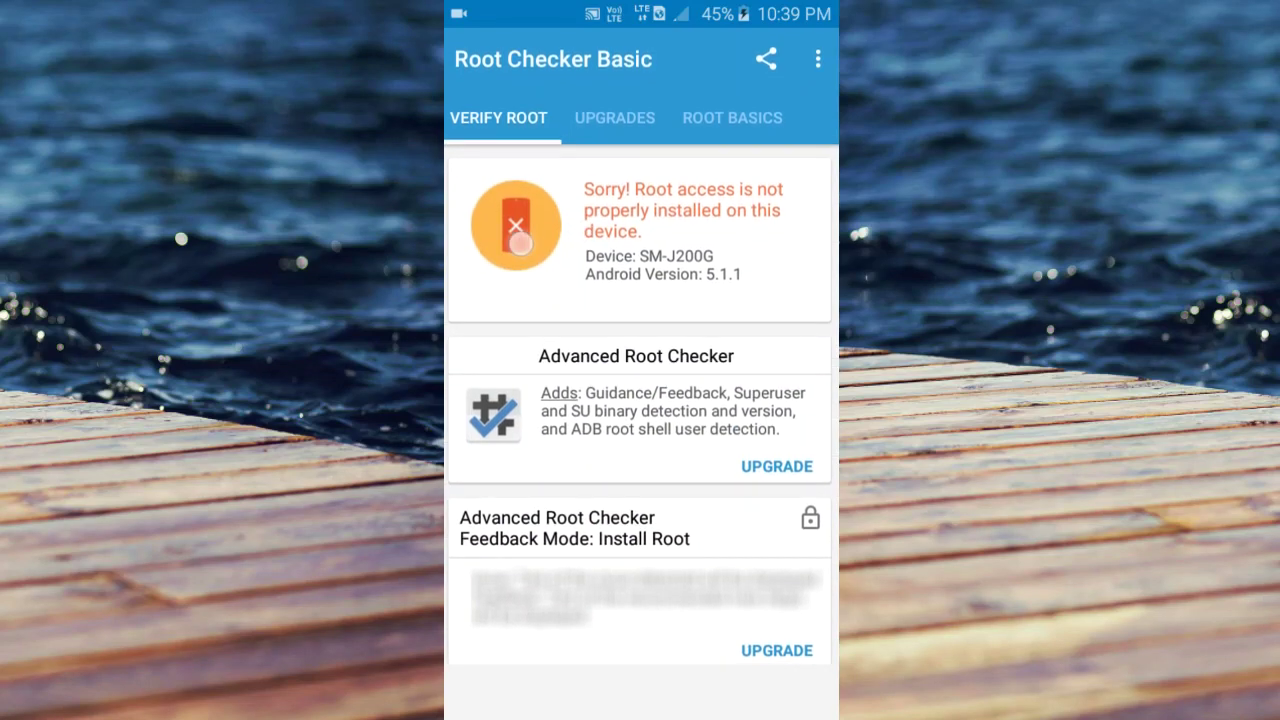
key("Home")
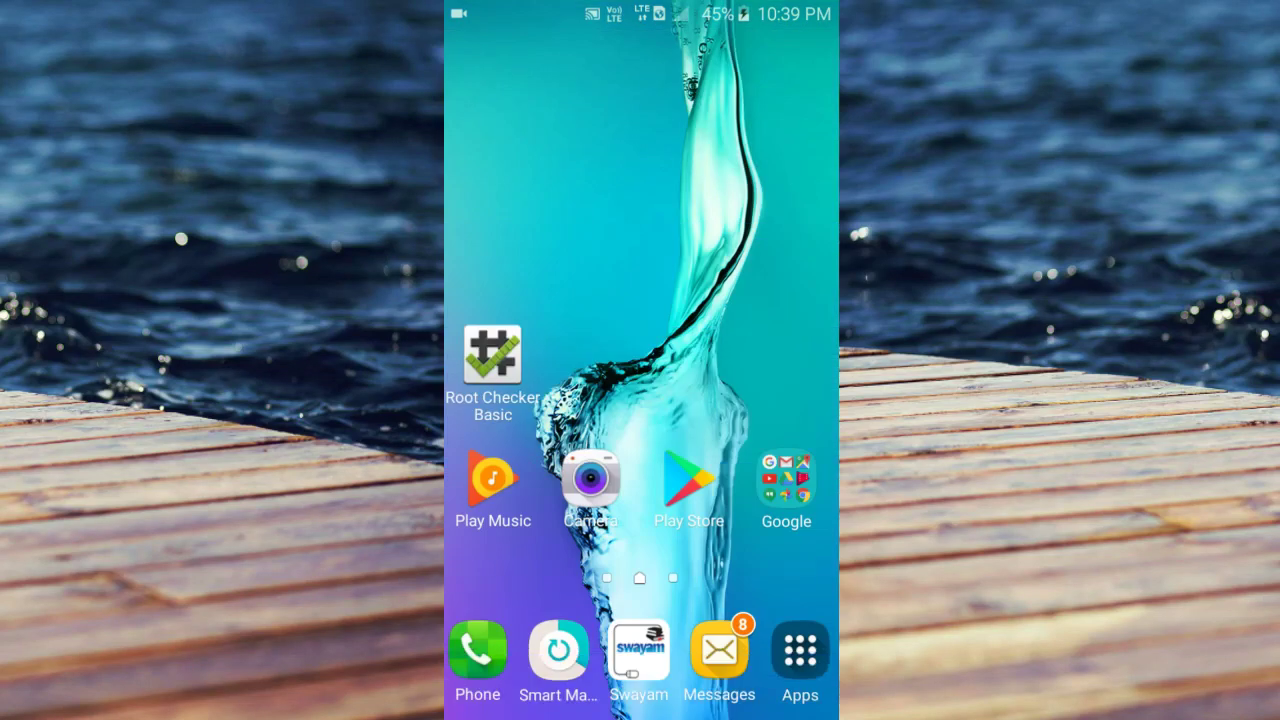
key("alt+Tab")
left_click_drag(640, 450, 900, 450)
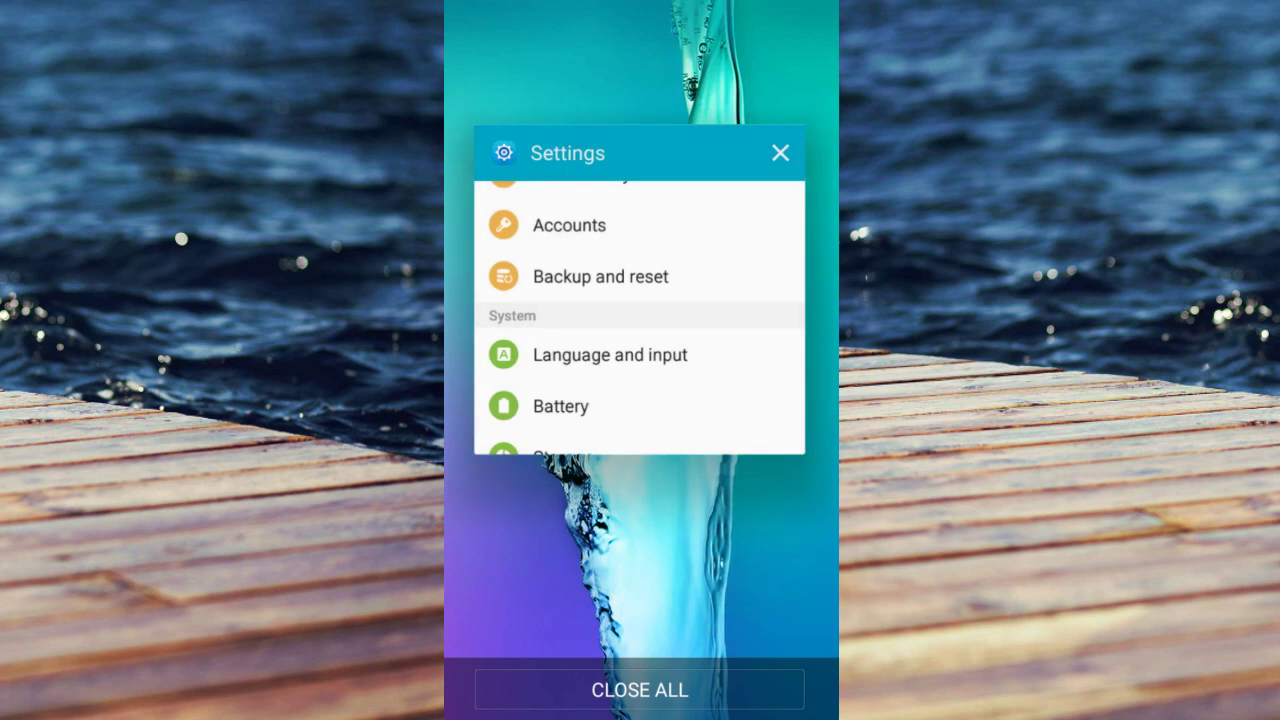
key("Home")
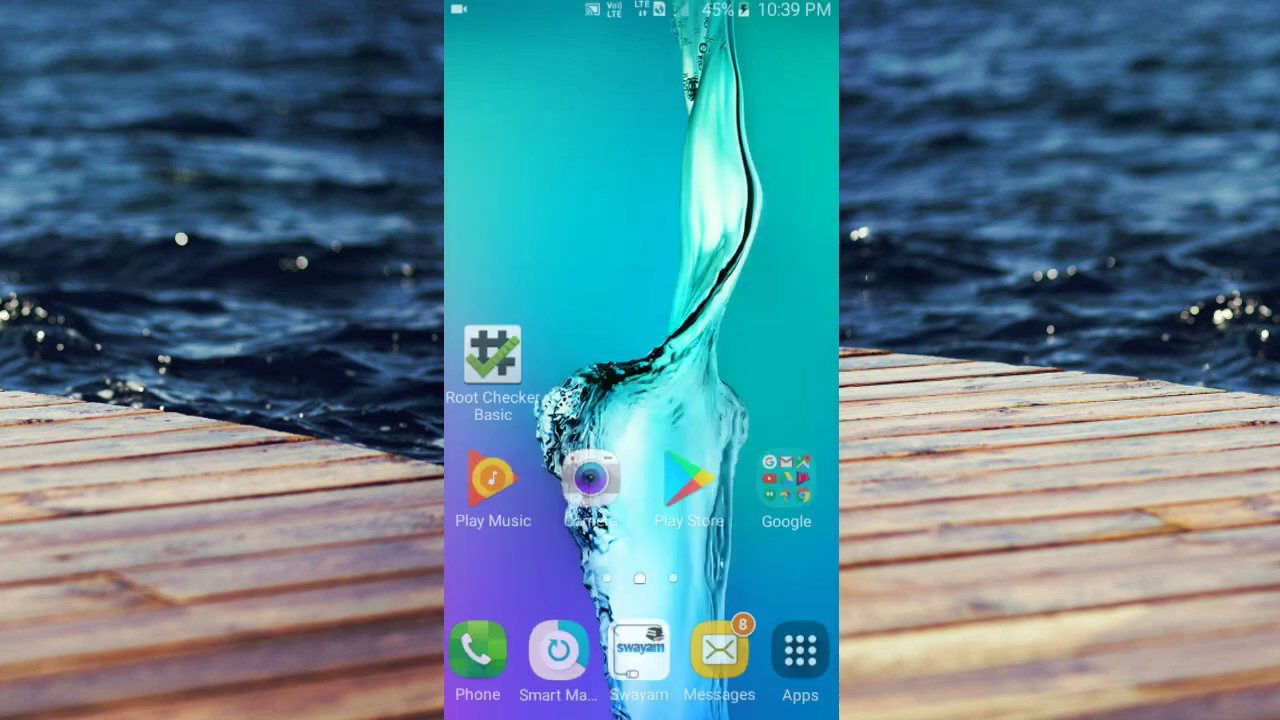
Step: Relaunch Root Checker Basic and run VERIFY ROOT, showing root is not installed
left_click_drag(640, 5, 640, 400)
left_click_drag(737, 394, 737, 60)
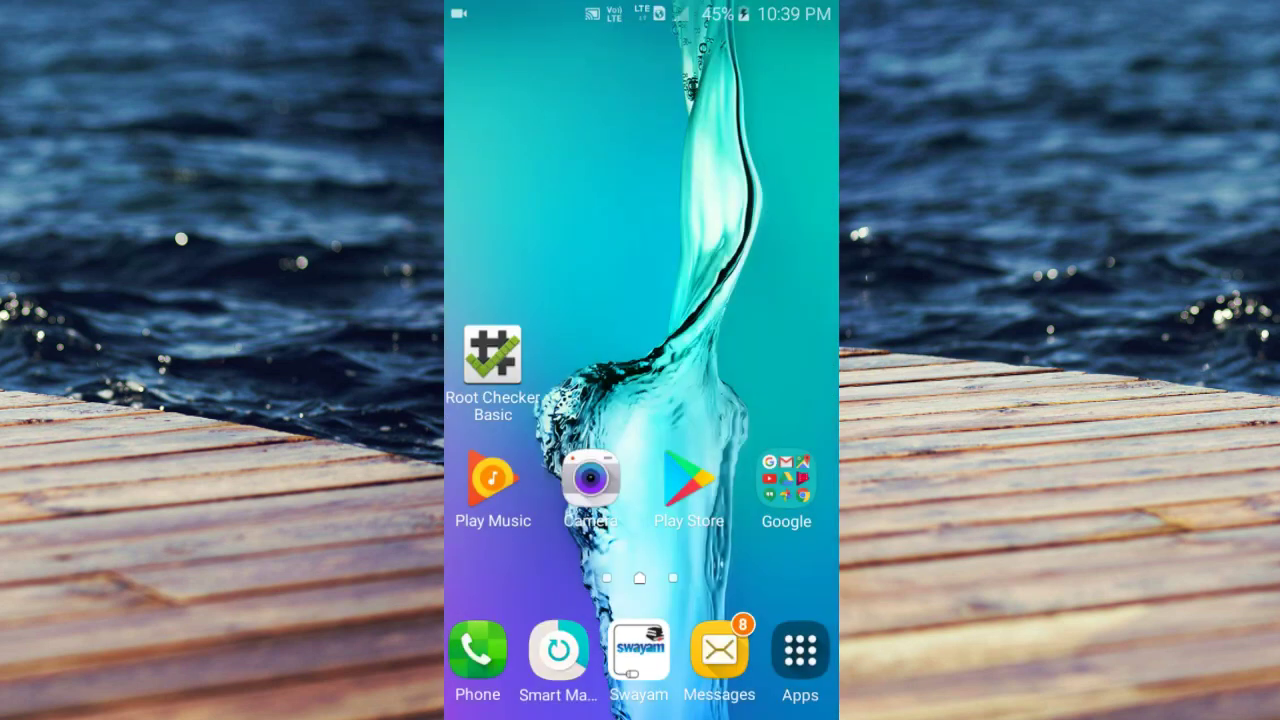
left_click(492, 360)
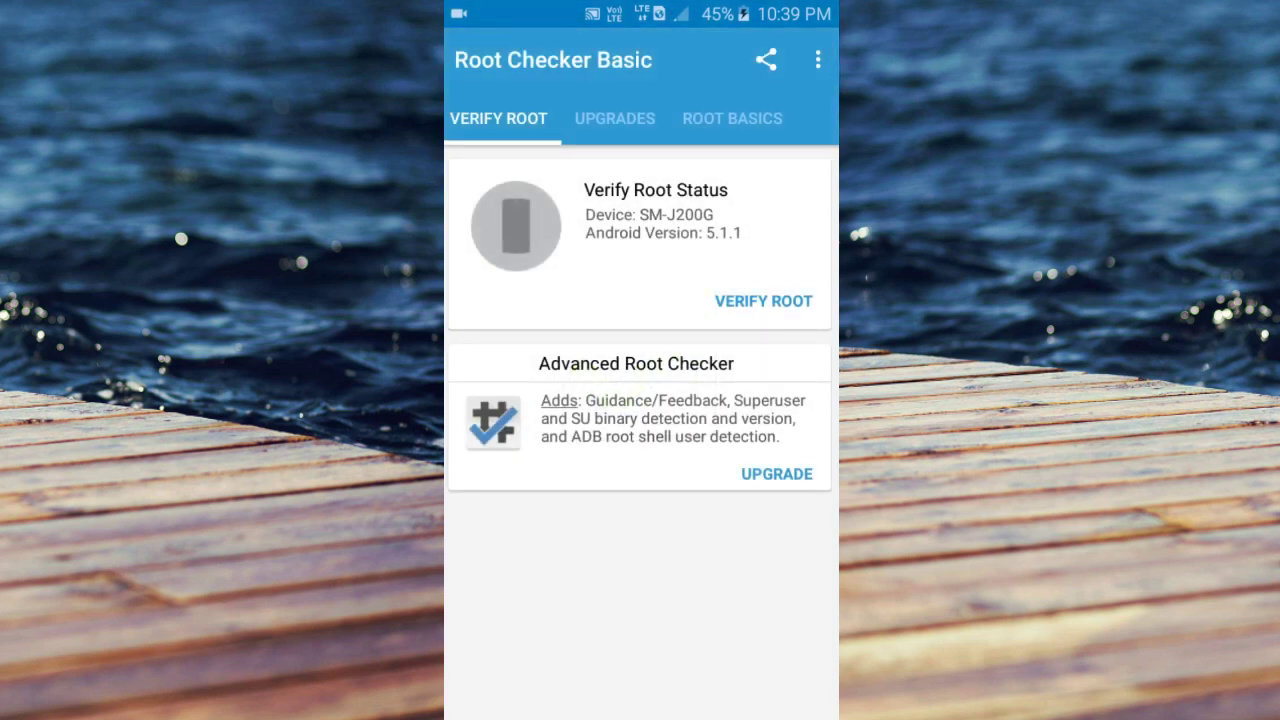
left_click(763, 301)
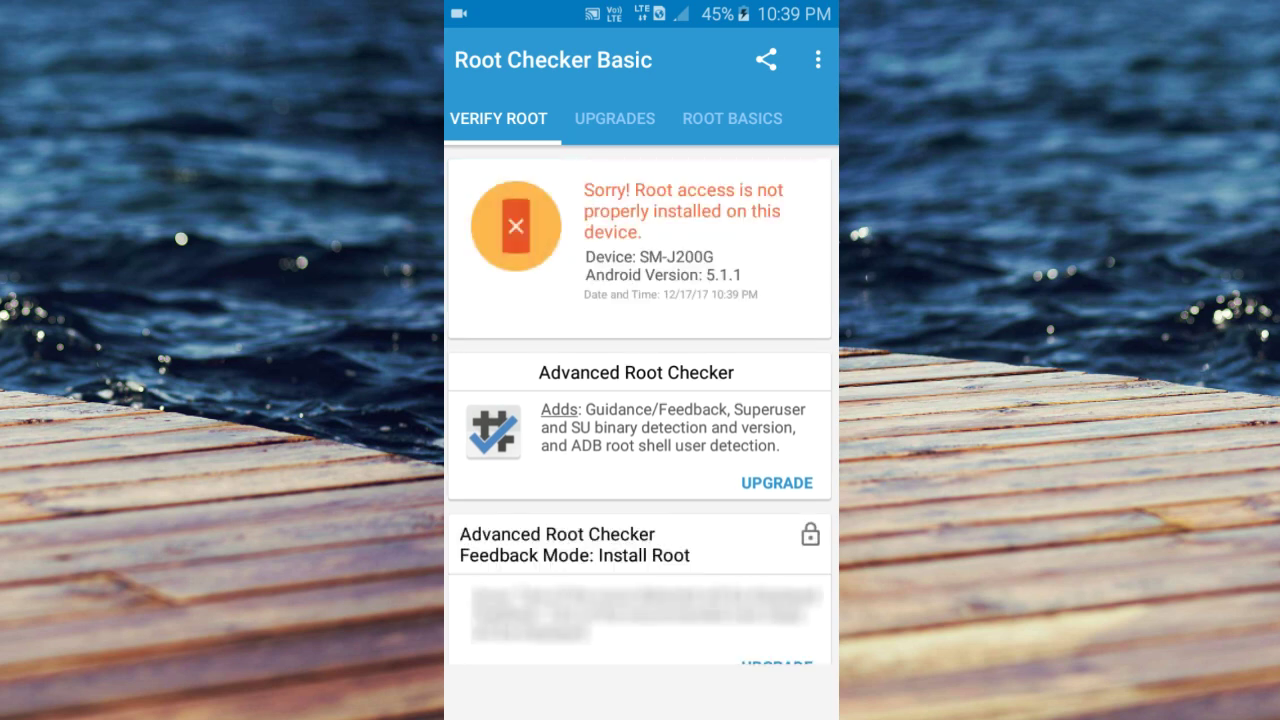
key("Home")
Step: Search Play Store for 'google' and confirm the Google (Beta) app is installed
left_click_drag(640, 5, 640, 400)
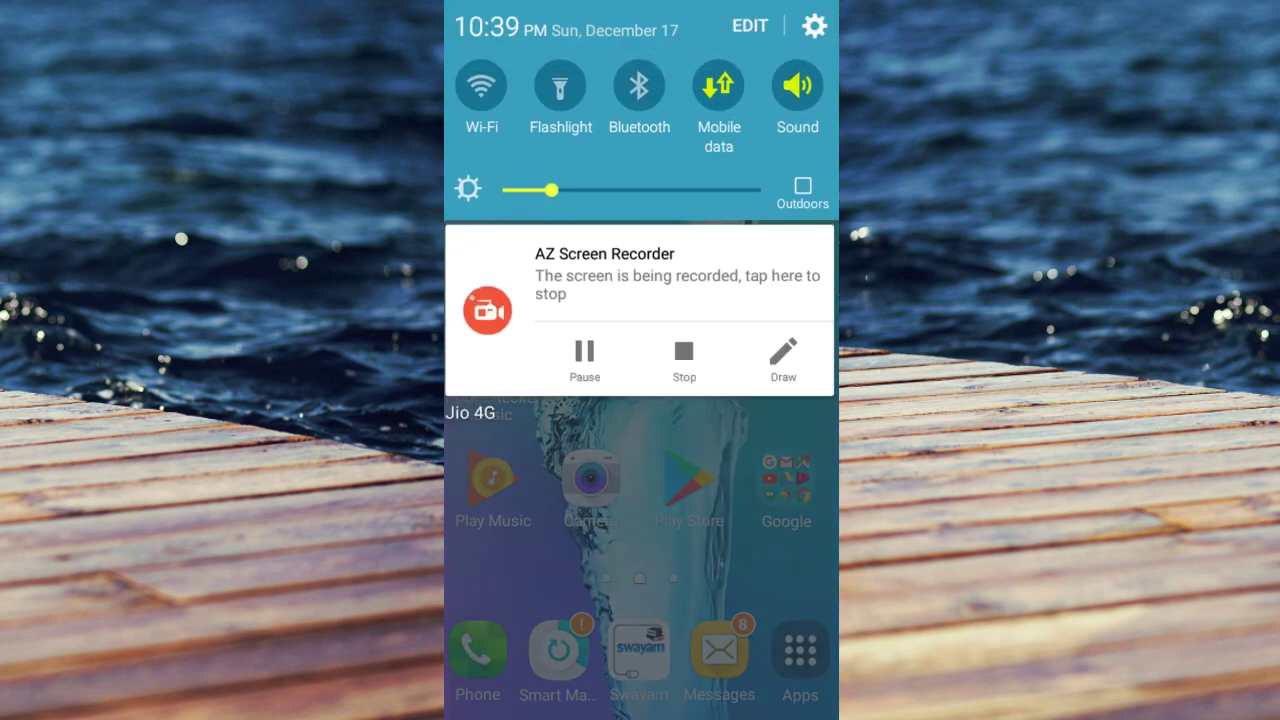
left_click(694, 536)
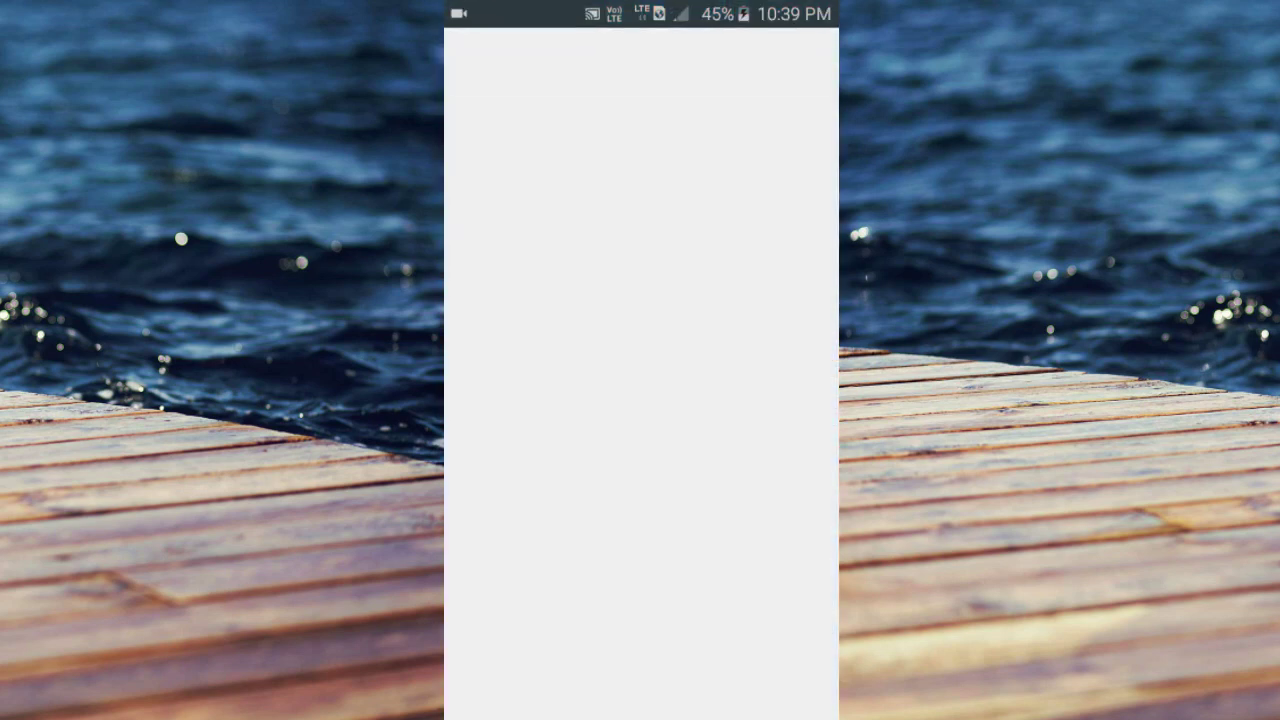
left_click(676, 63)
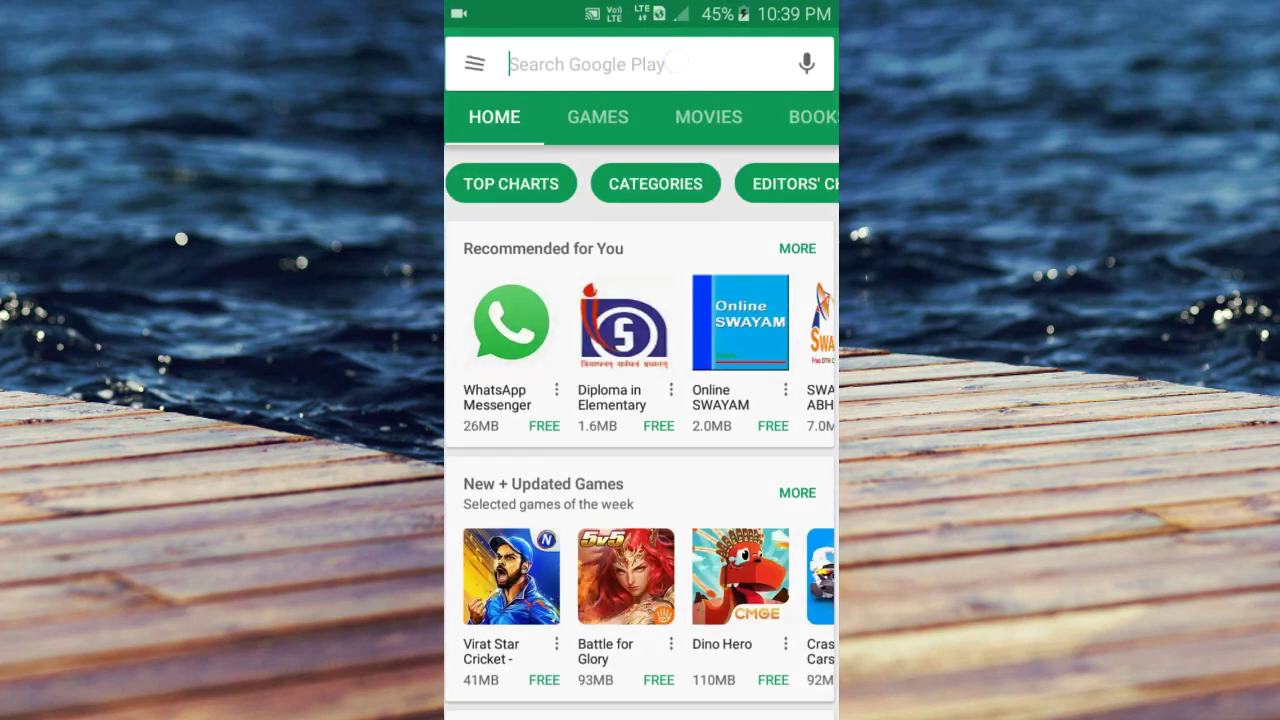
left_click(540, 123)
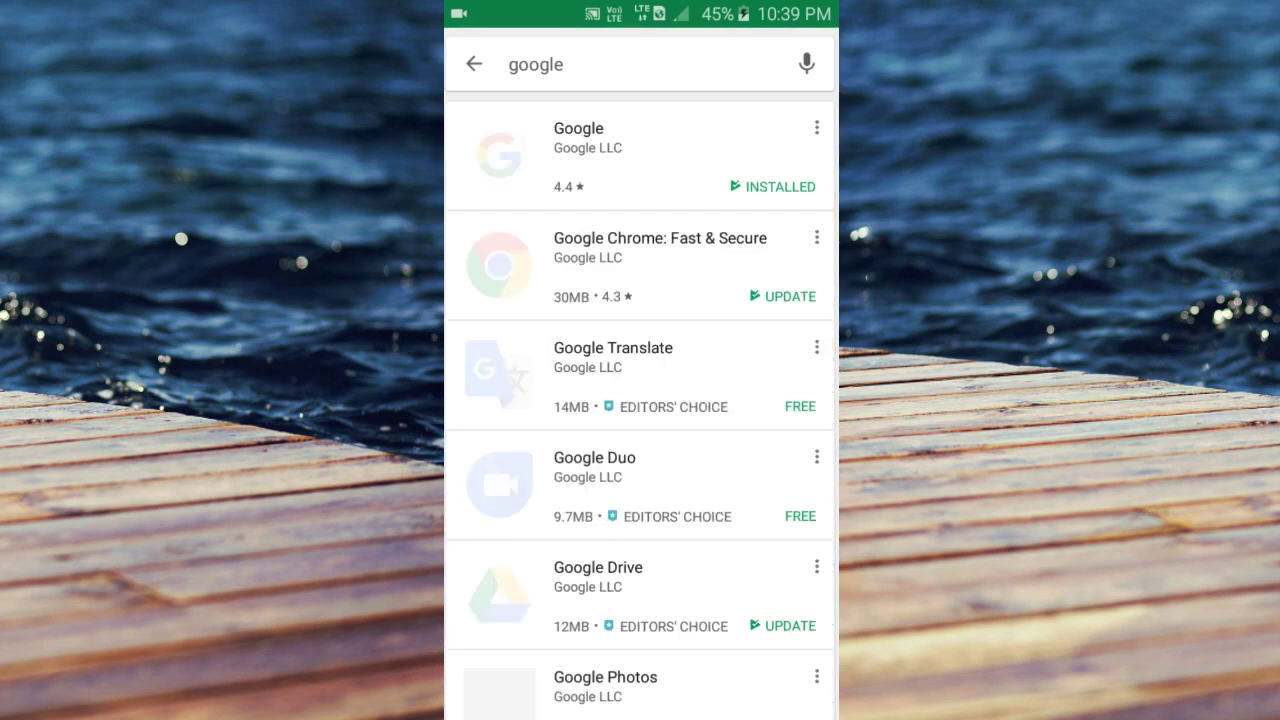
left_click(662, 174)
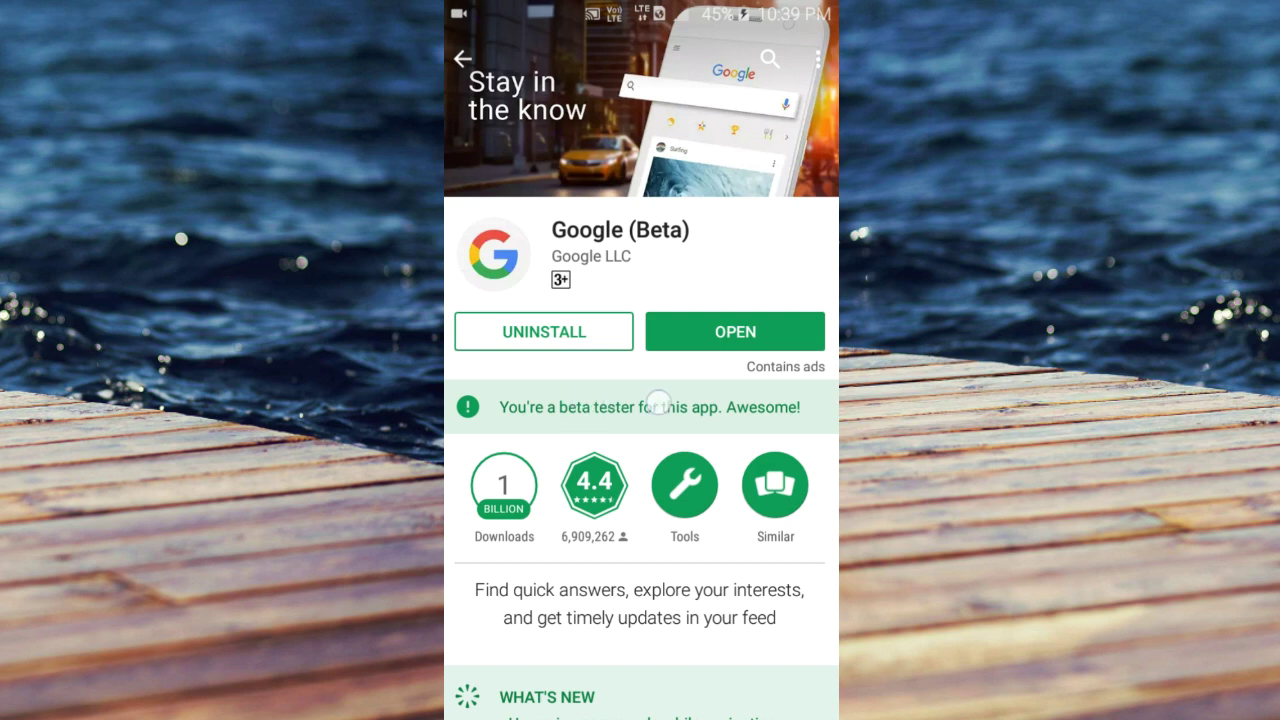
left_click_drag(659, 402, 575, 427)
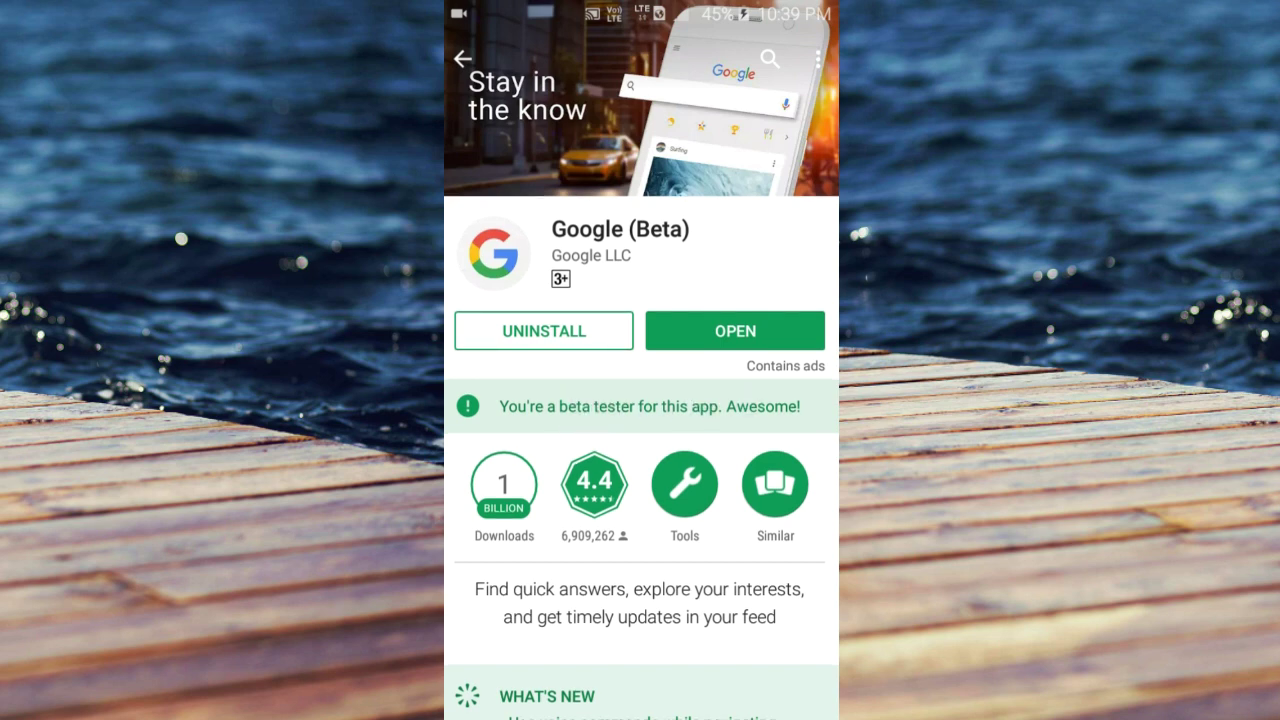
key("Escape")
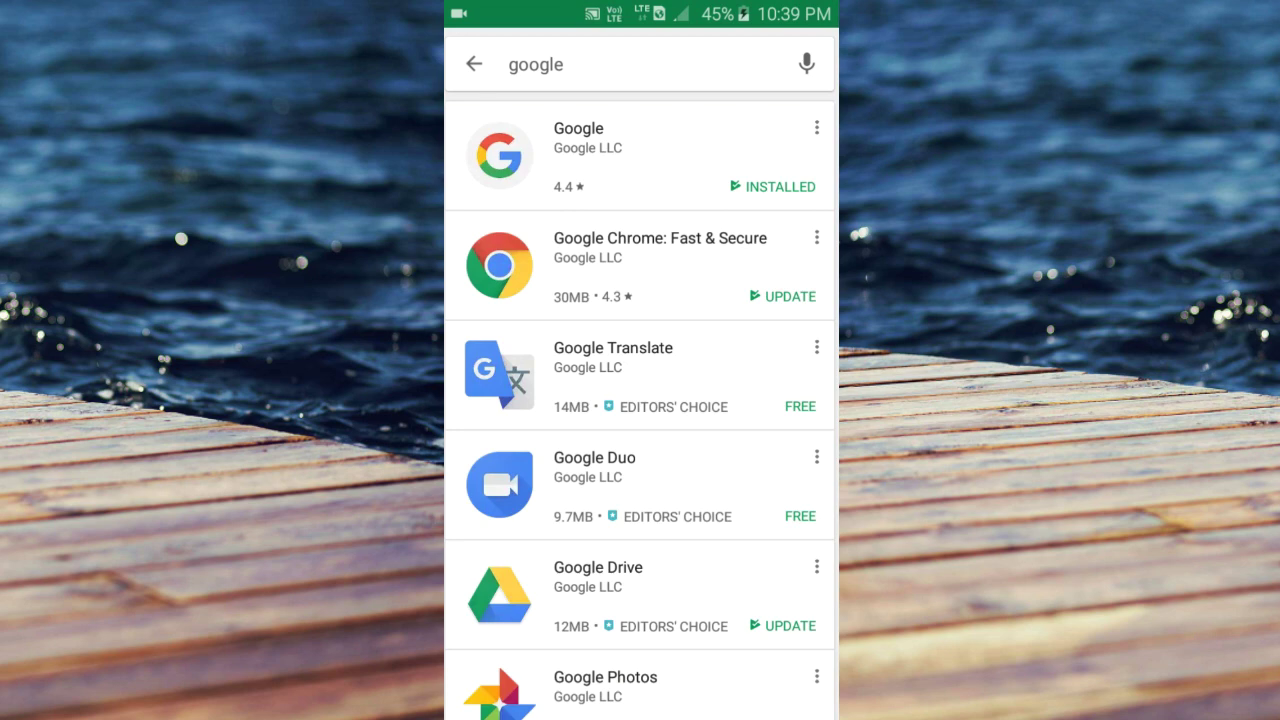
key("Escape")
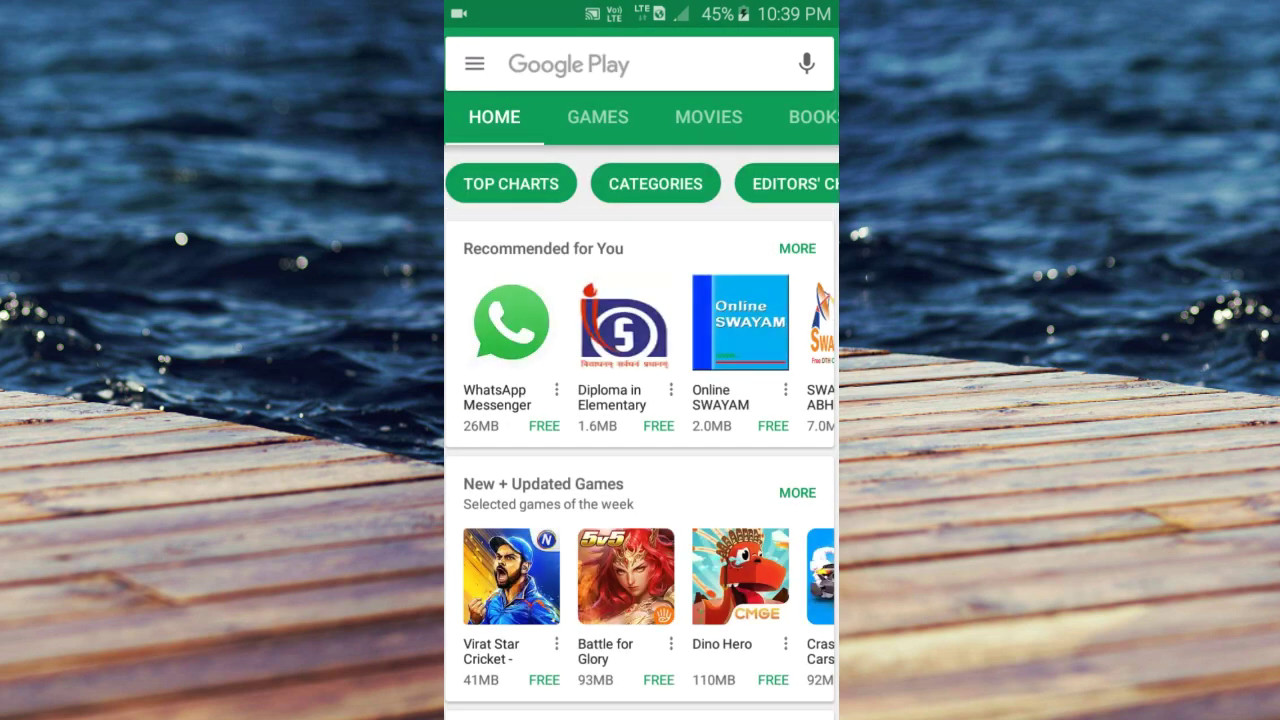
key("Home")
left_click(800, 651)
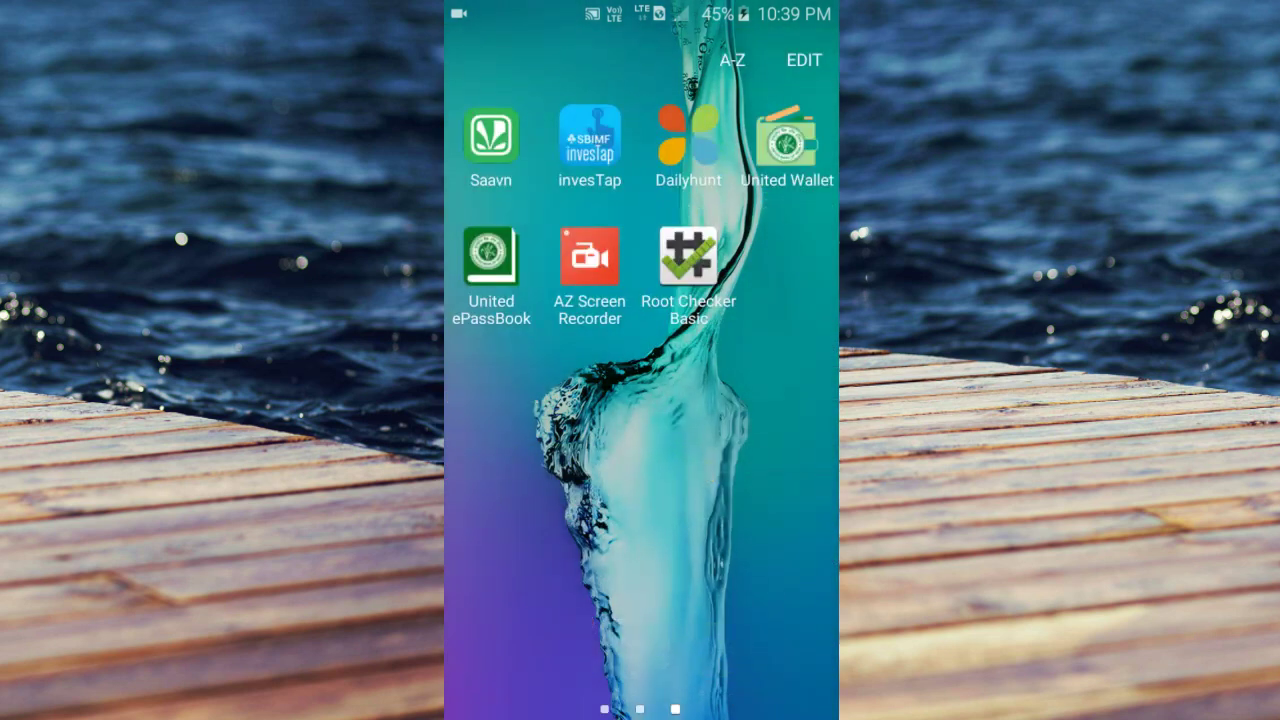
Step: Go from Google Settings' Help & feedback to the Google Play services (Beta) store listing
left_click_drag(553, 297, 790, 300)
left_click_drag(553, 400, 790, 400)
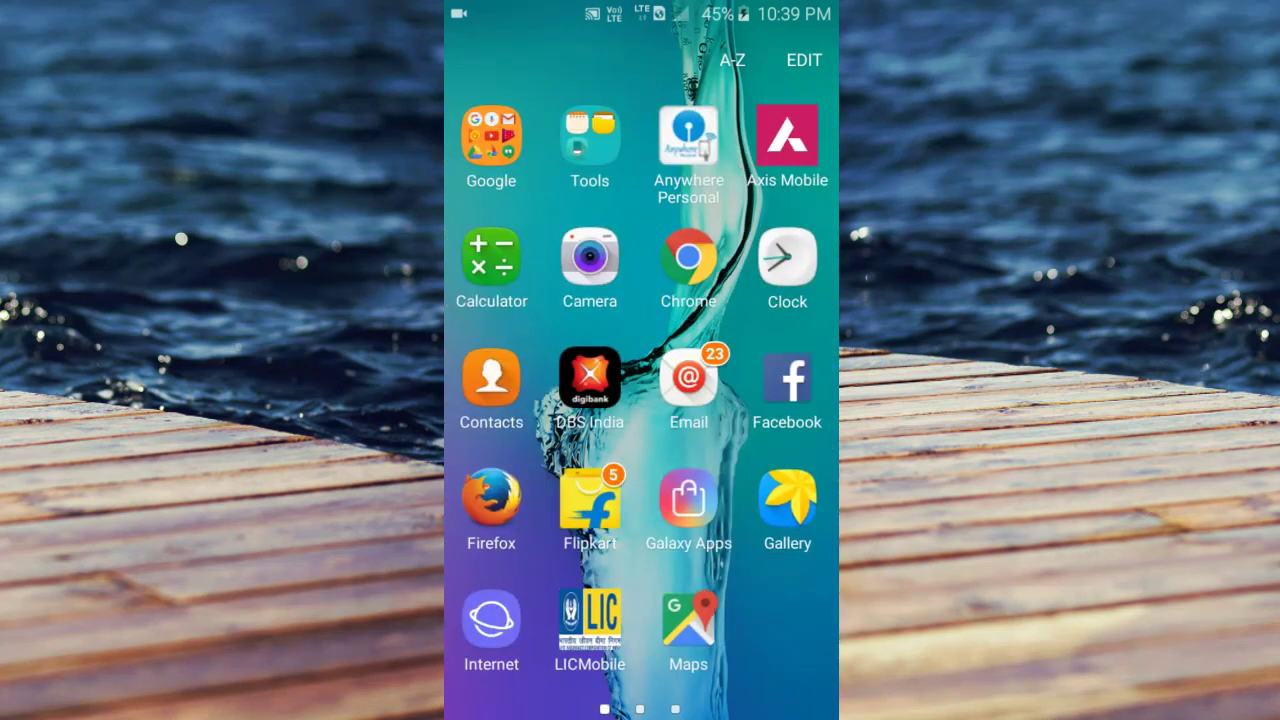
left_click(491, 140)
scroll(640, 400, "down", 2)
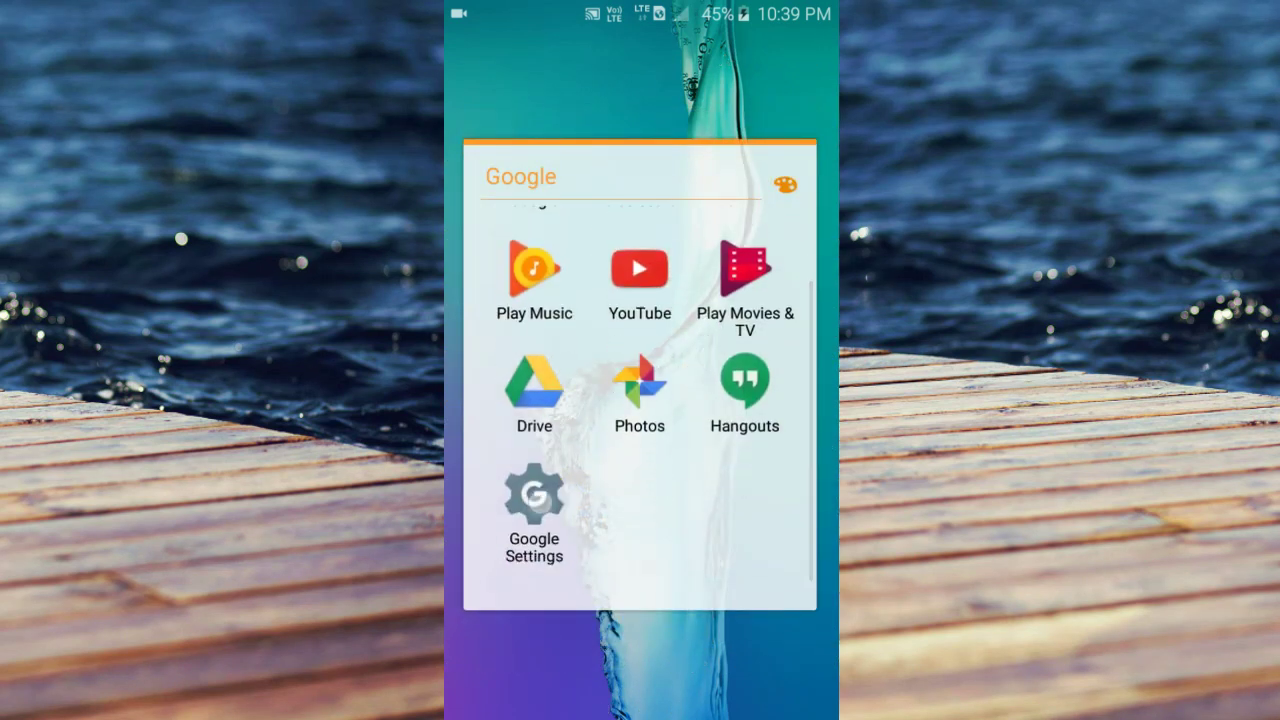
left_click(534, 510)
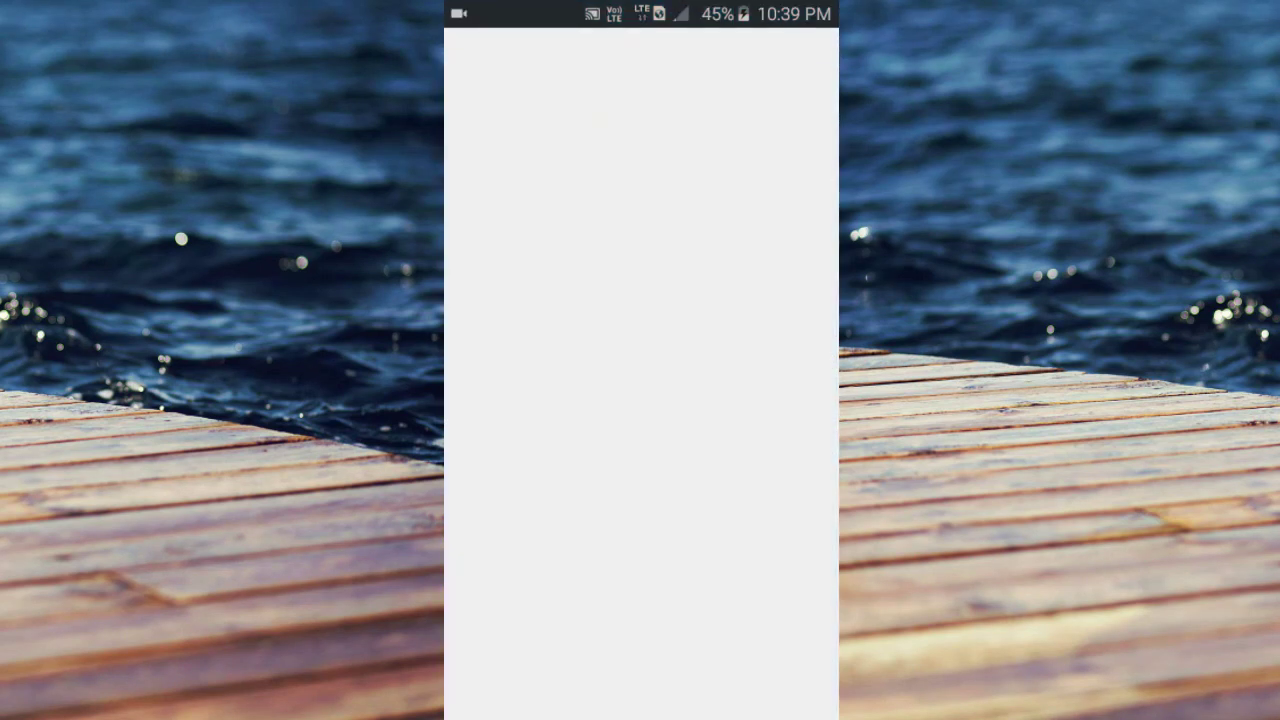
left_click(815, 60)
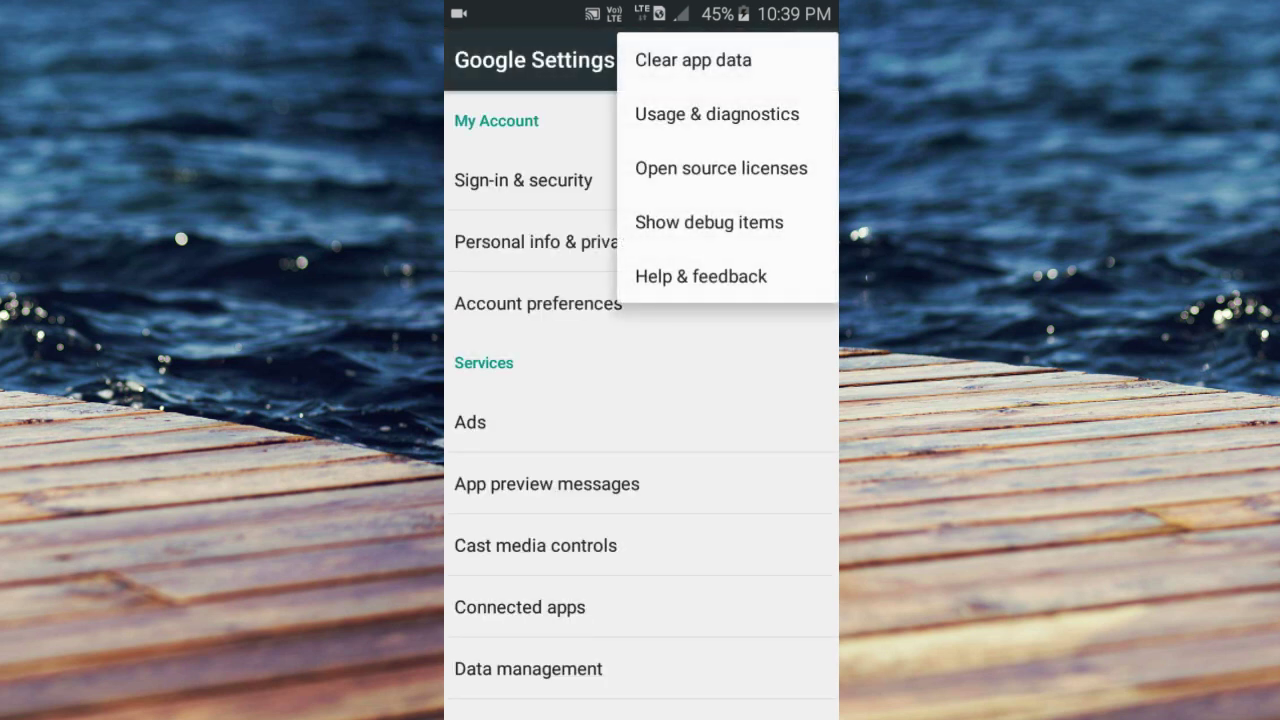
left_click(735, 282)
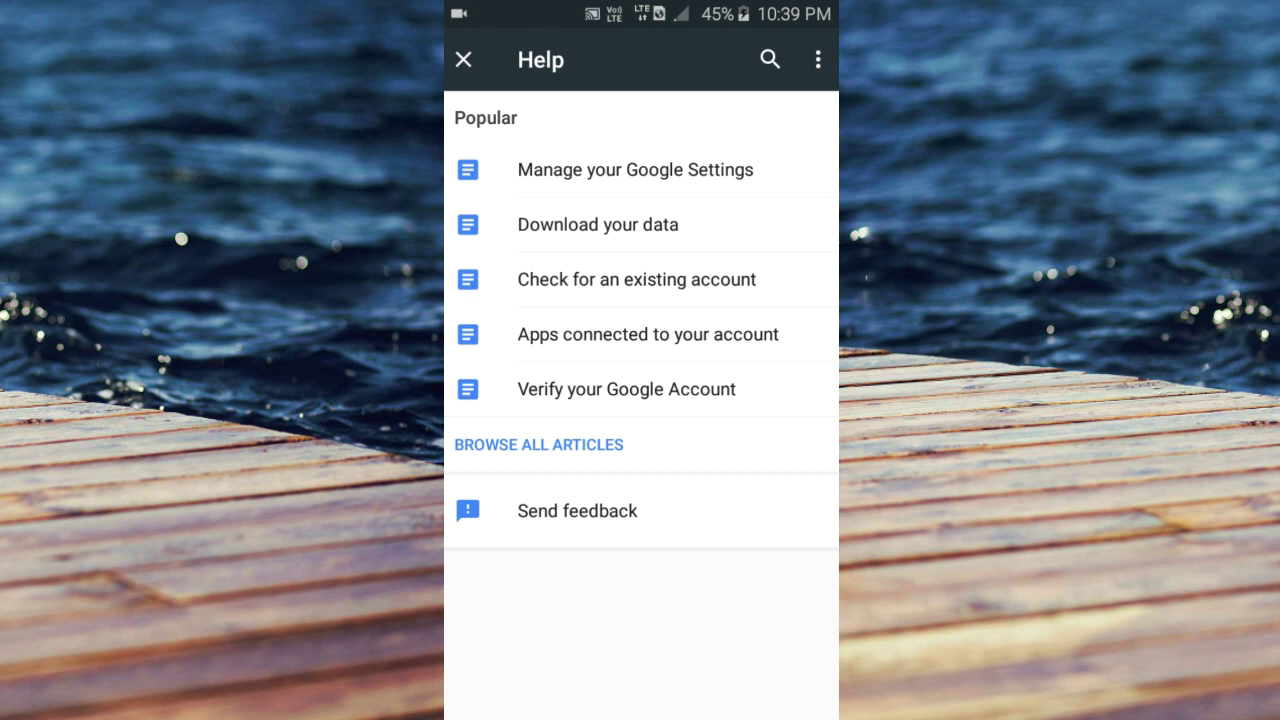
left_click(817, 60)
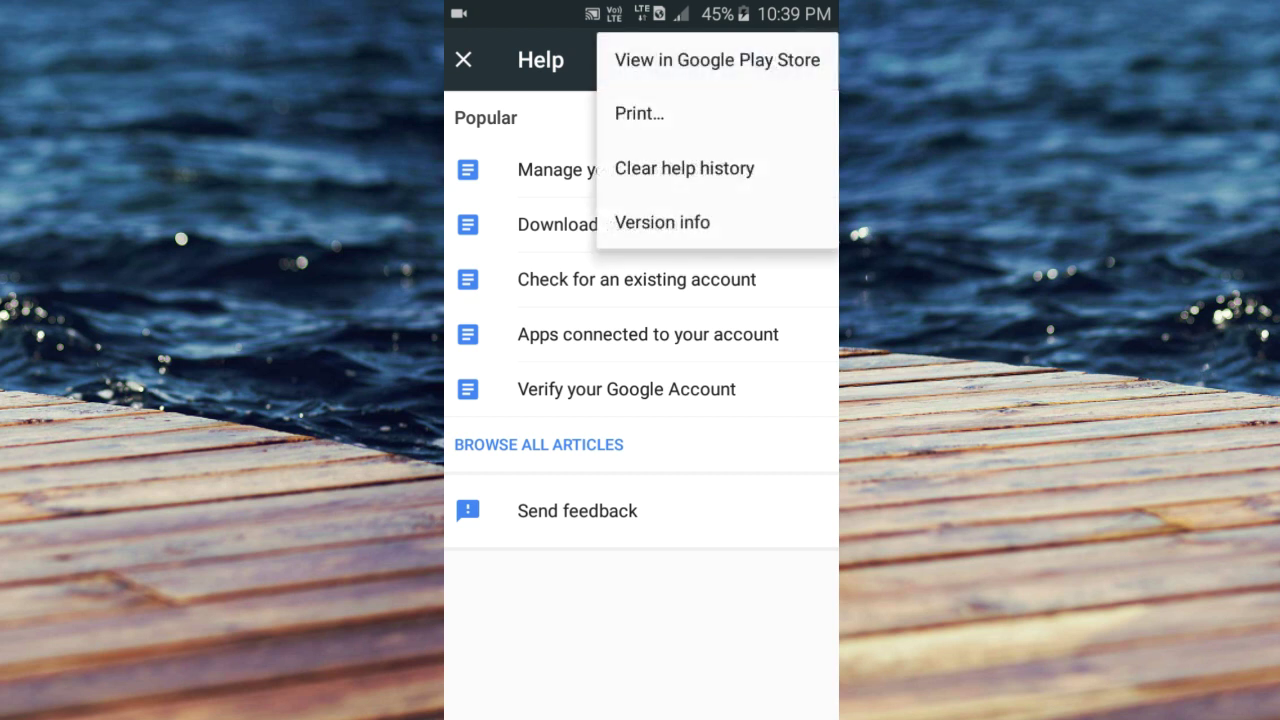
left_click(717, 60)
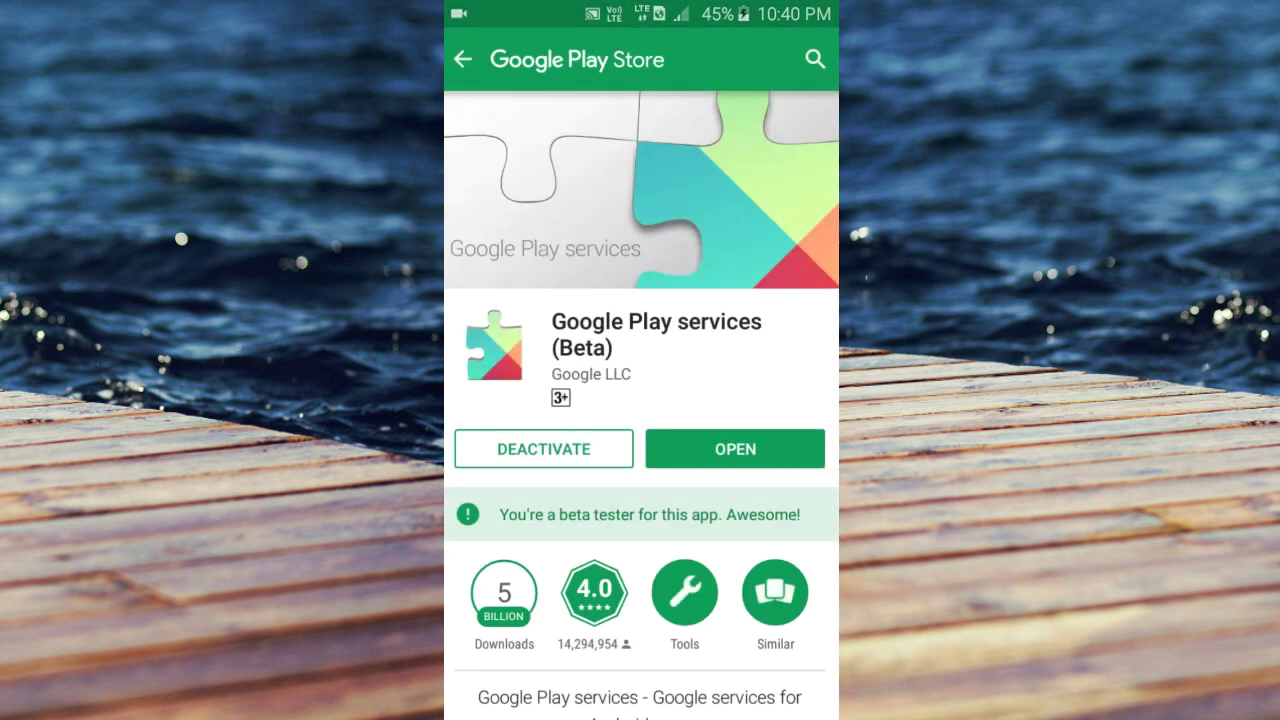
Step: Leave the Google Play services listing and open Settings via the notification shade gear
scroll(737, 403, "down", 3)
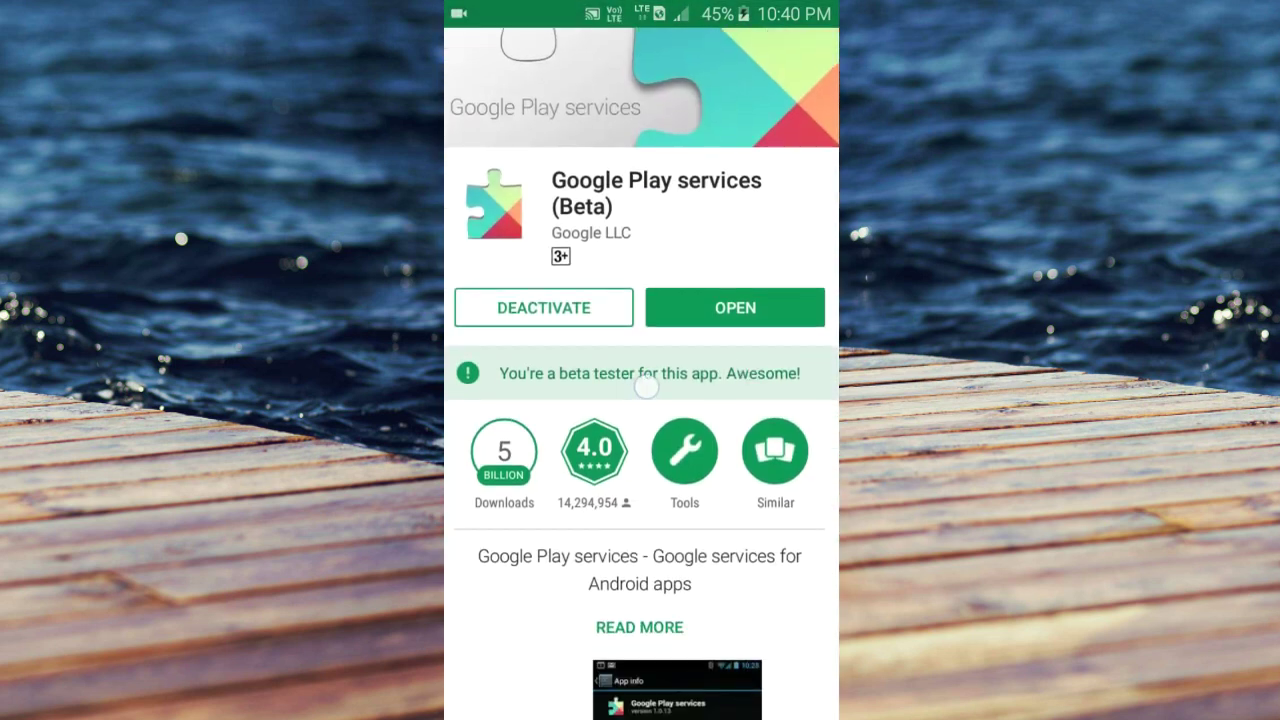
scroll(660, 425, "up", 3)
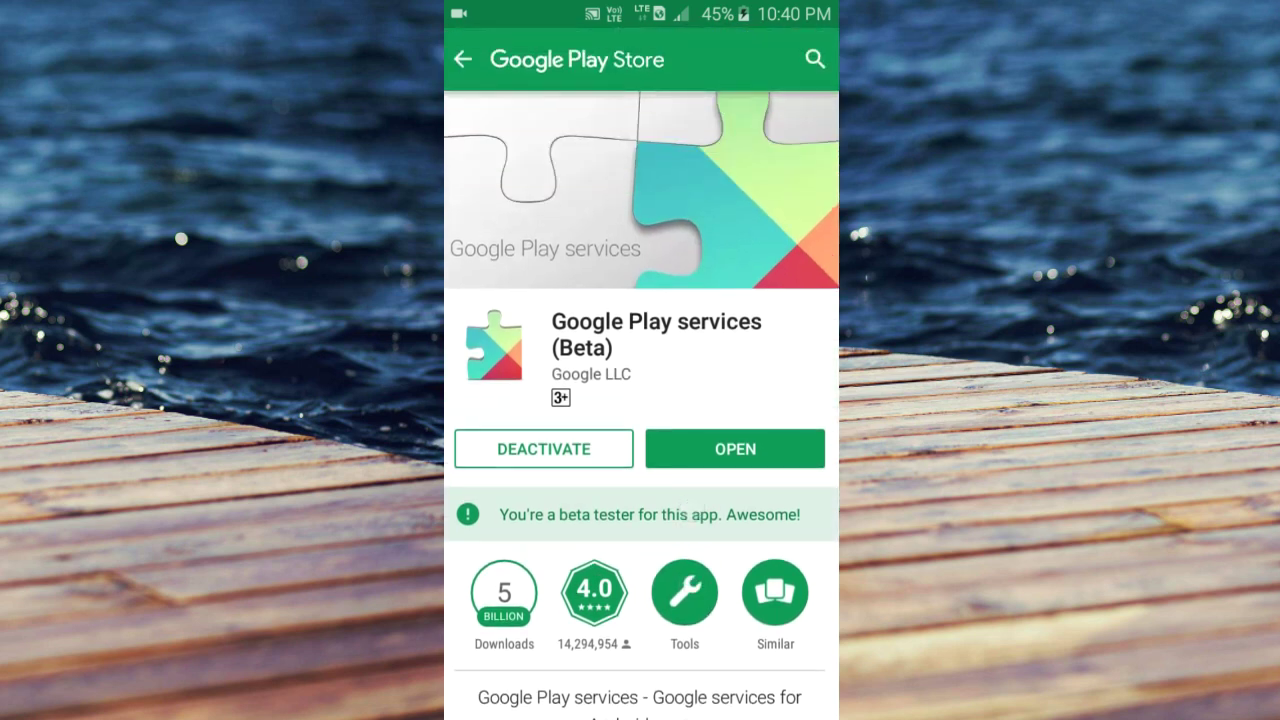
key("Home")
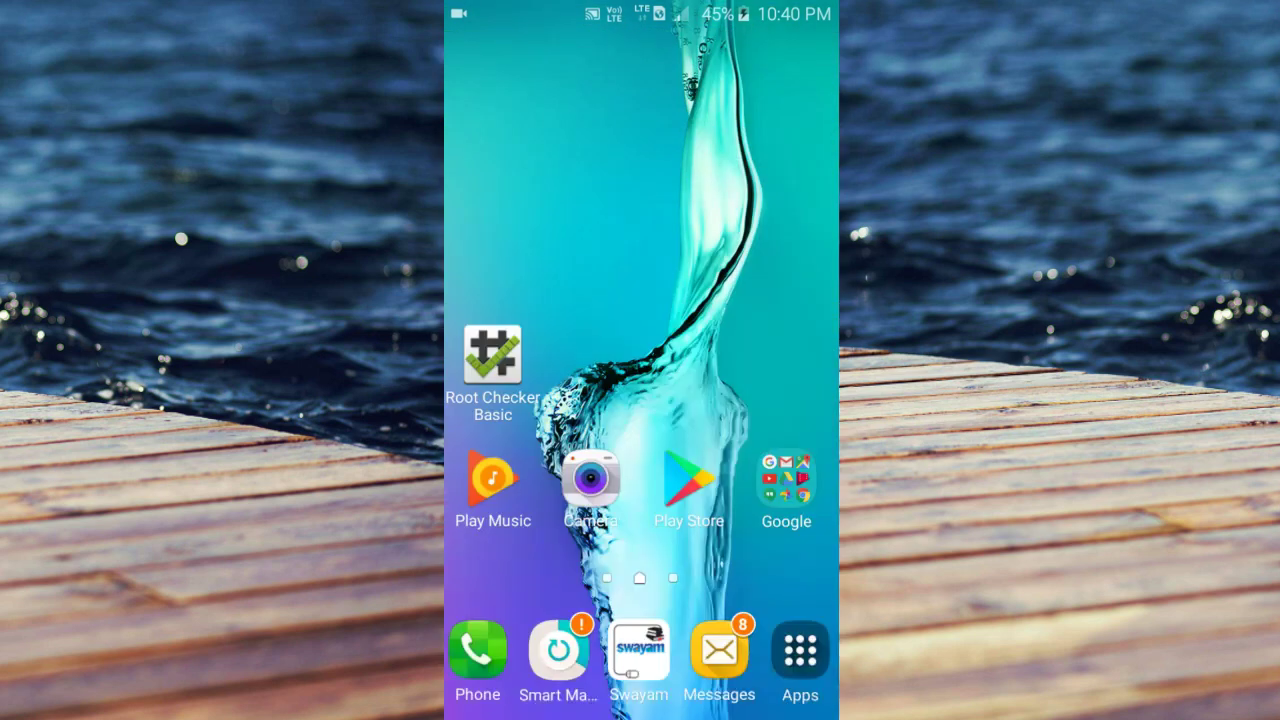
left_click_drag(640, 5, 640, 400)
left_click(814, 26)
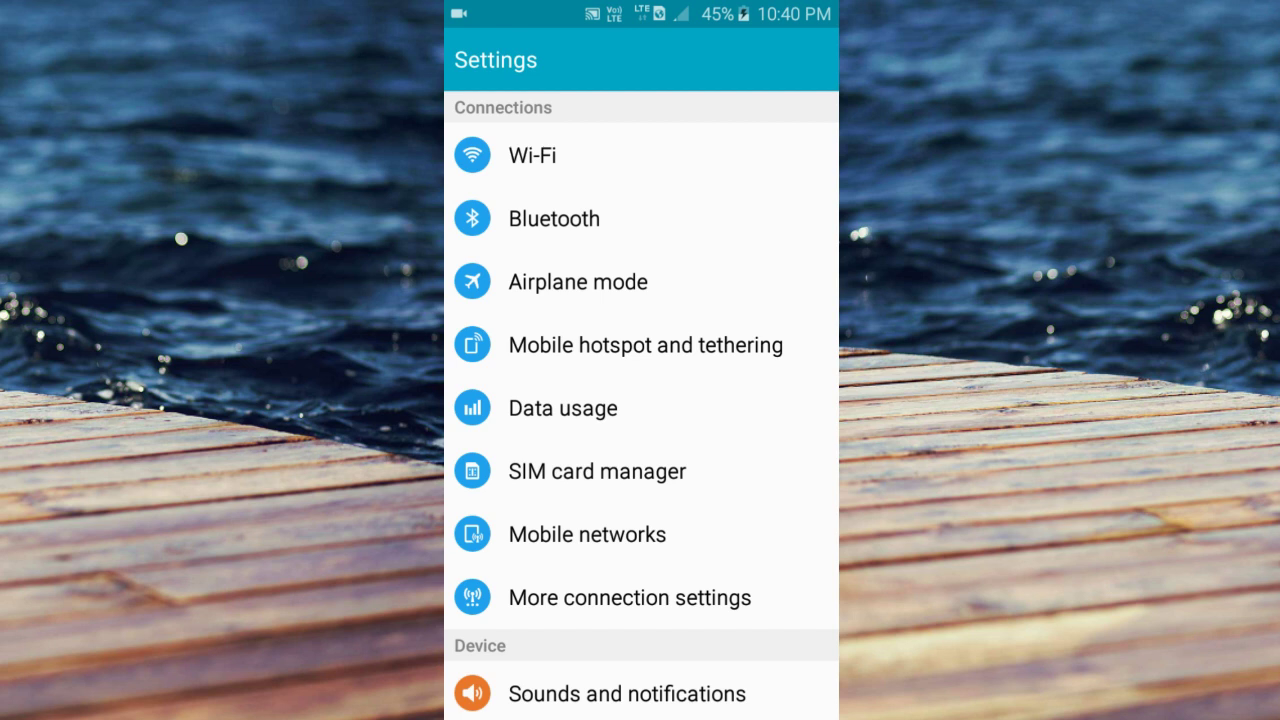
left_click_drag(726, 556, 726, 400)
left_click_drag(711, 553, 711, 506)
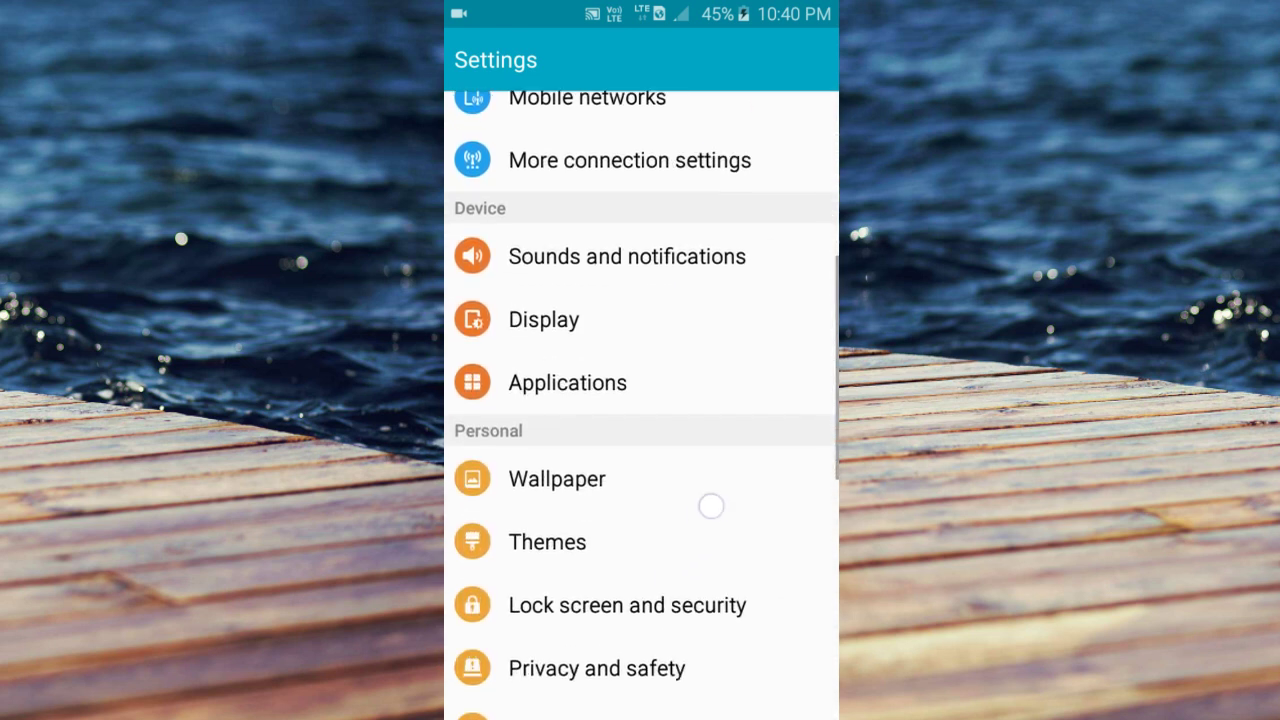
left_click_drag(760, 577, 760, 420)
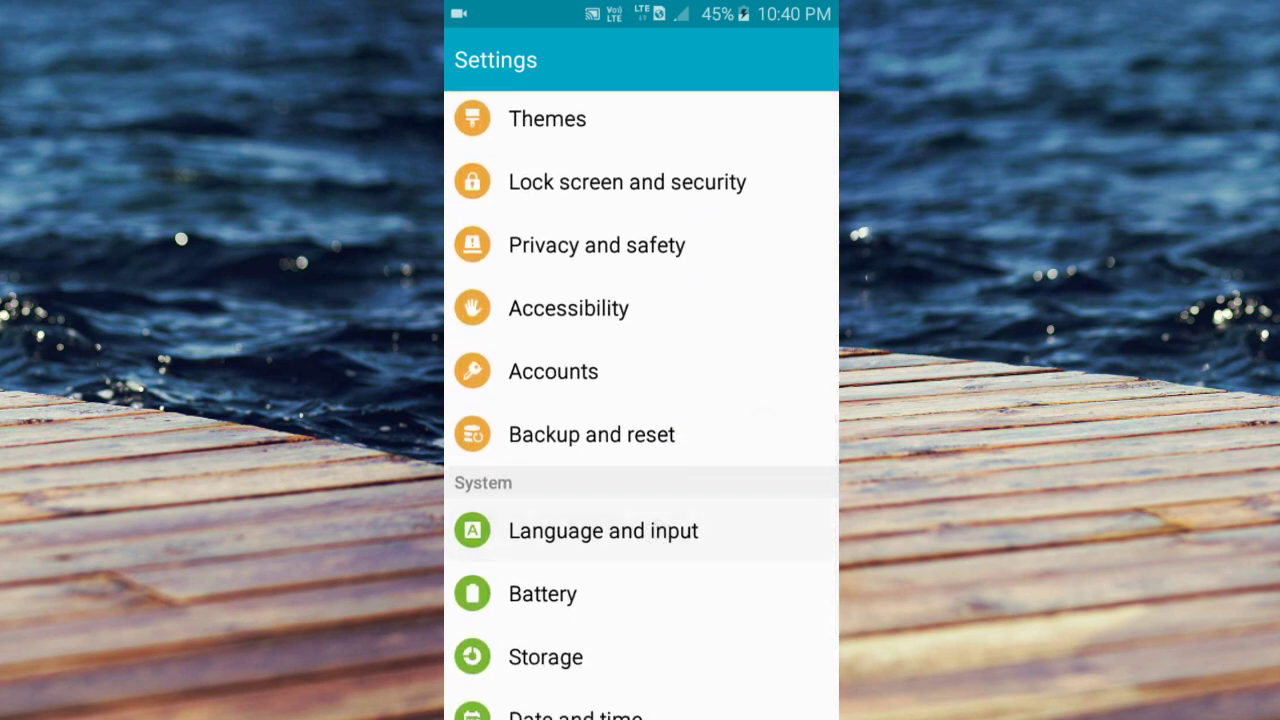
left_click(603, 531)
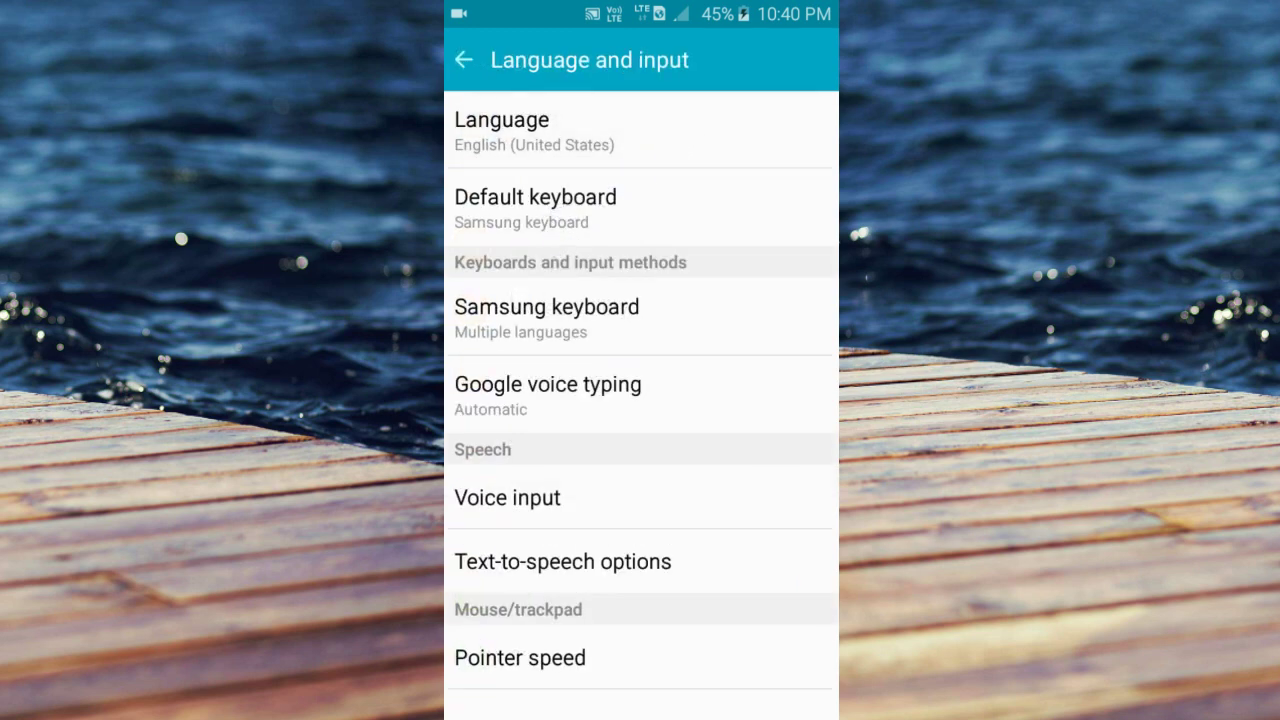
left_click(463, 60)
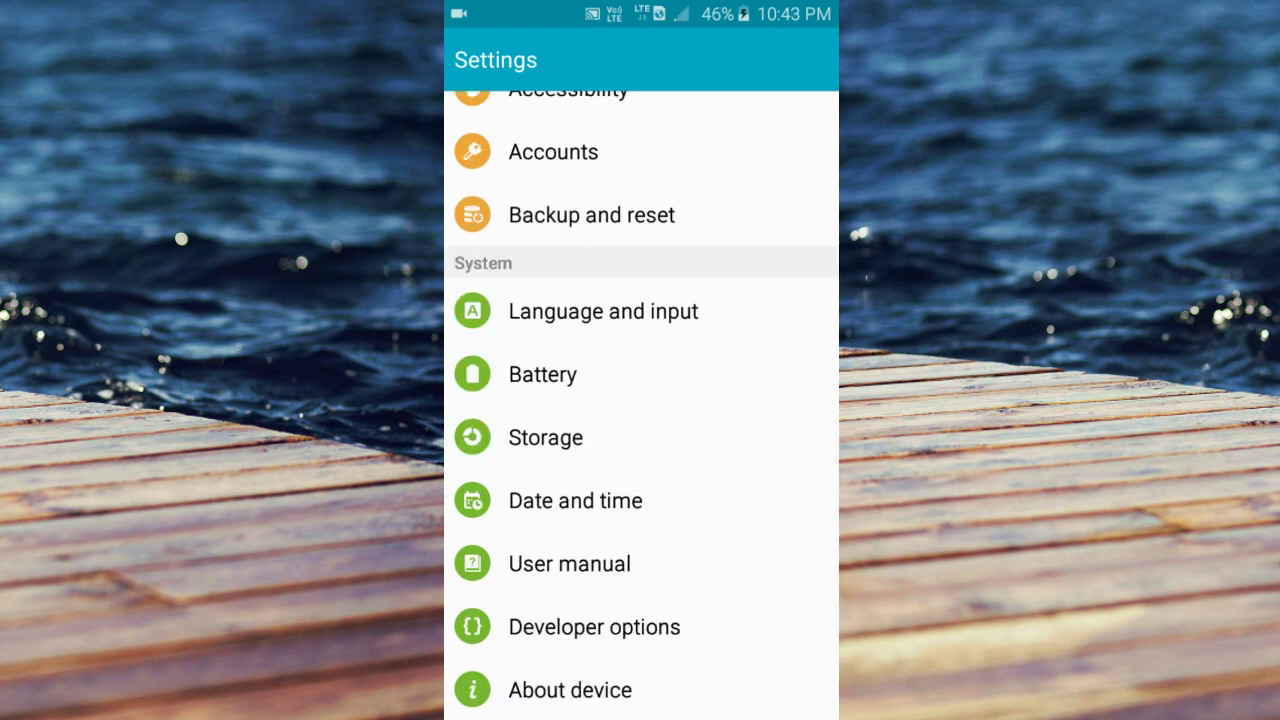
Step: Open Applications > Application manager in Settings
scroll(651, 606, "up", 3)
scroll(674, 554, "up", 3)
scroll(673, 591, "up", 2)
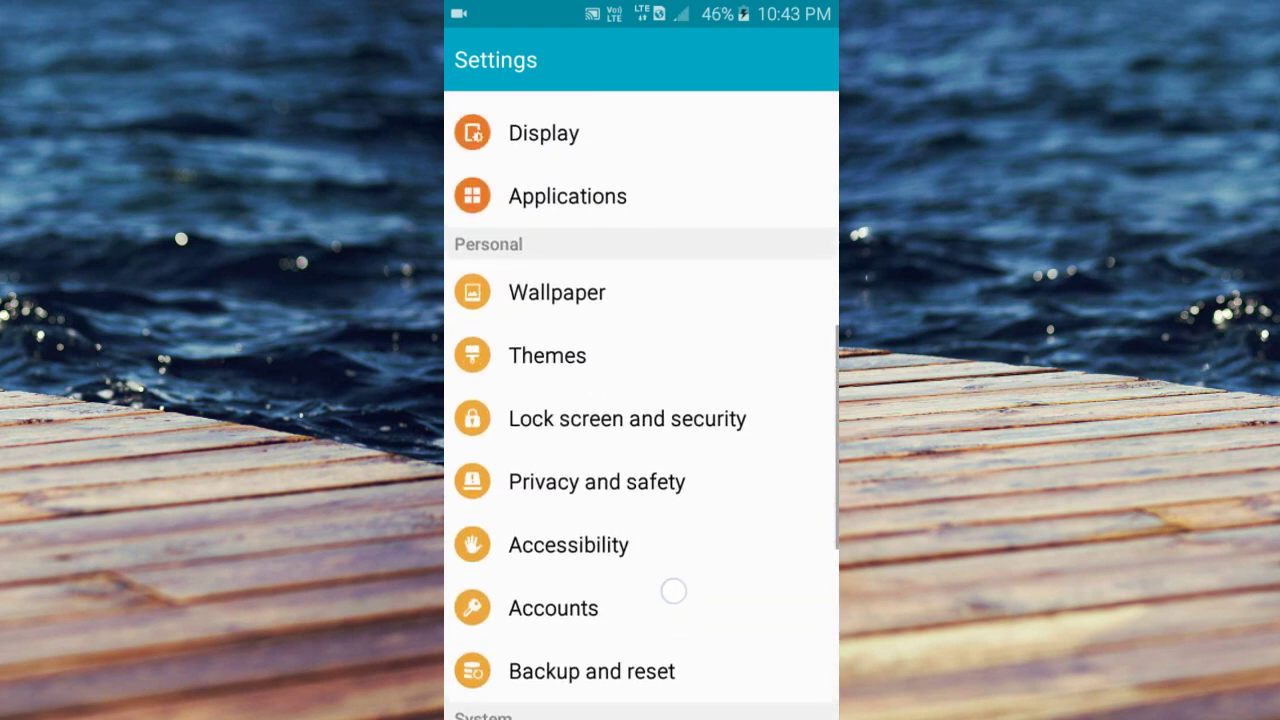
scroll(673, 591, "up", 1)
scroll(677, 614, "down", 1)
scroll(683, 557, "up", 1)
scroll(680, 617, "up", 2)
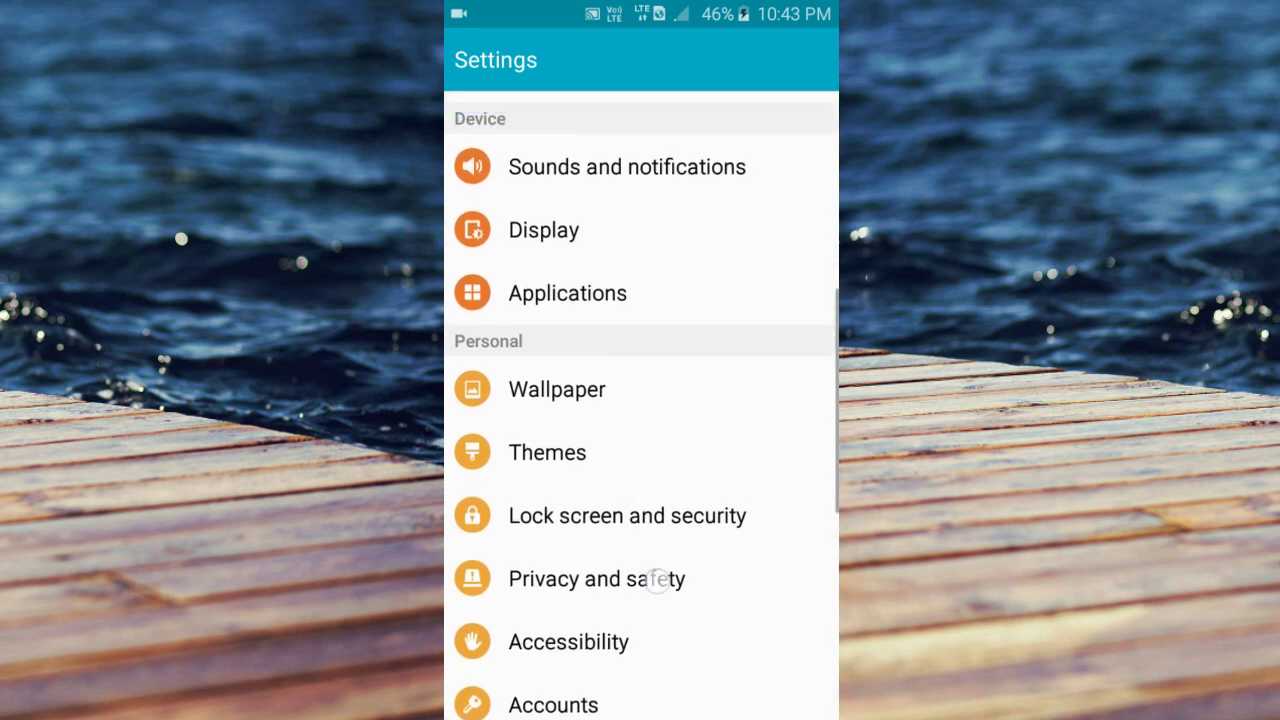
scroll(660, 583, "up", 2)
left_click(670, 400)
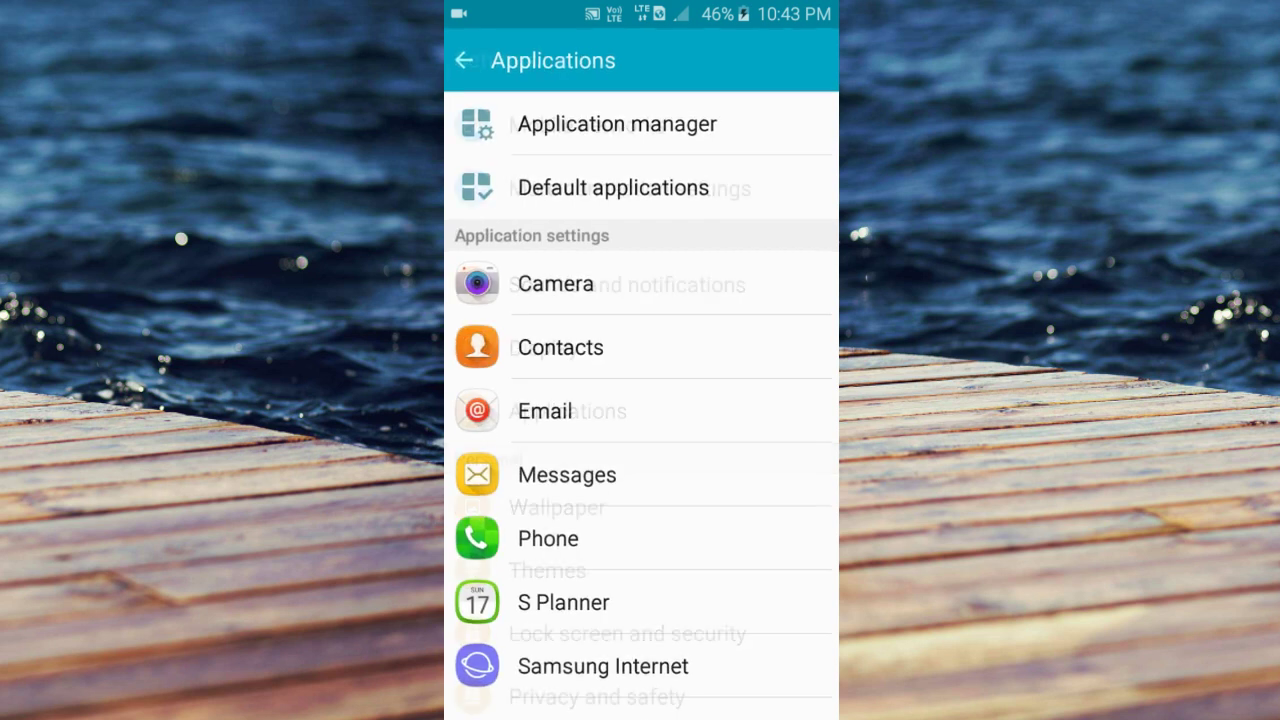
left_click(754, 119)
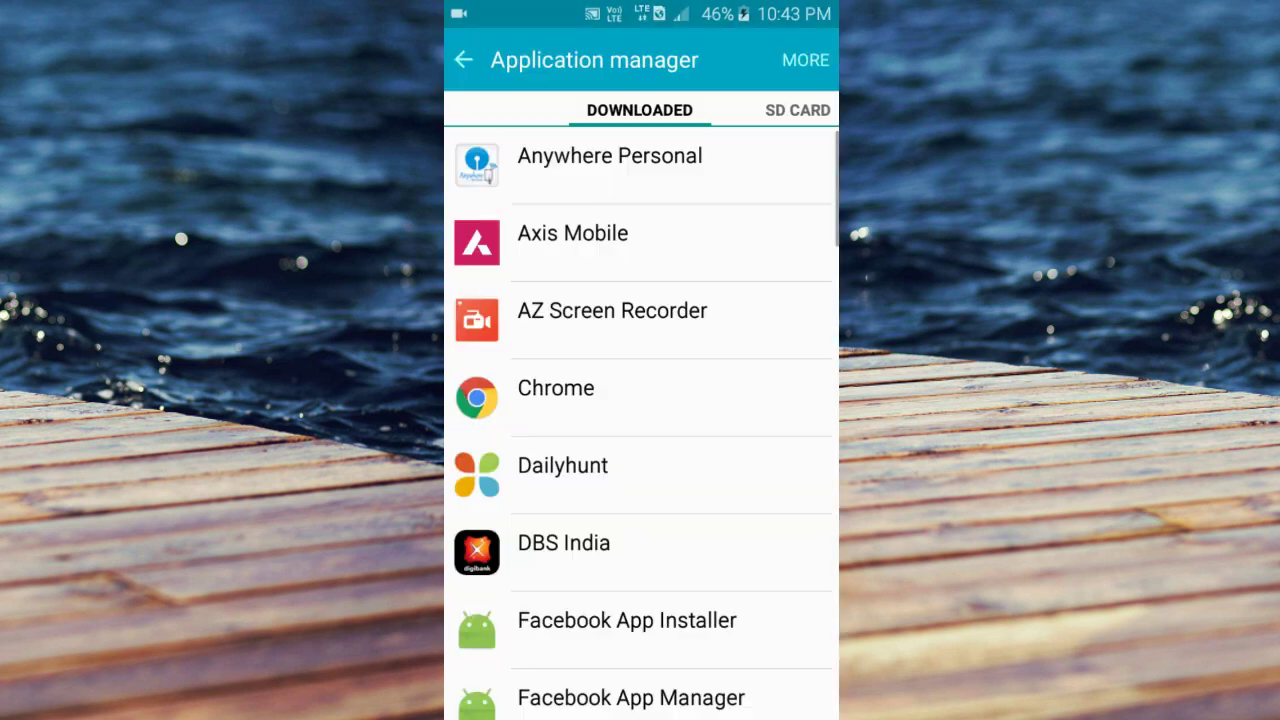
Step: Switch to the DOWNLOADED tab and open the Google app's info page (version 7.17.28.21)
left_click(800, 109)
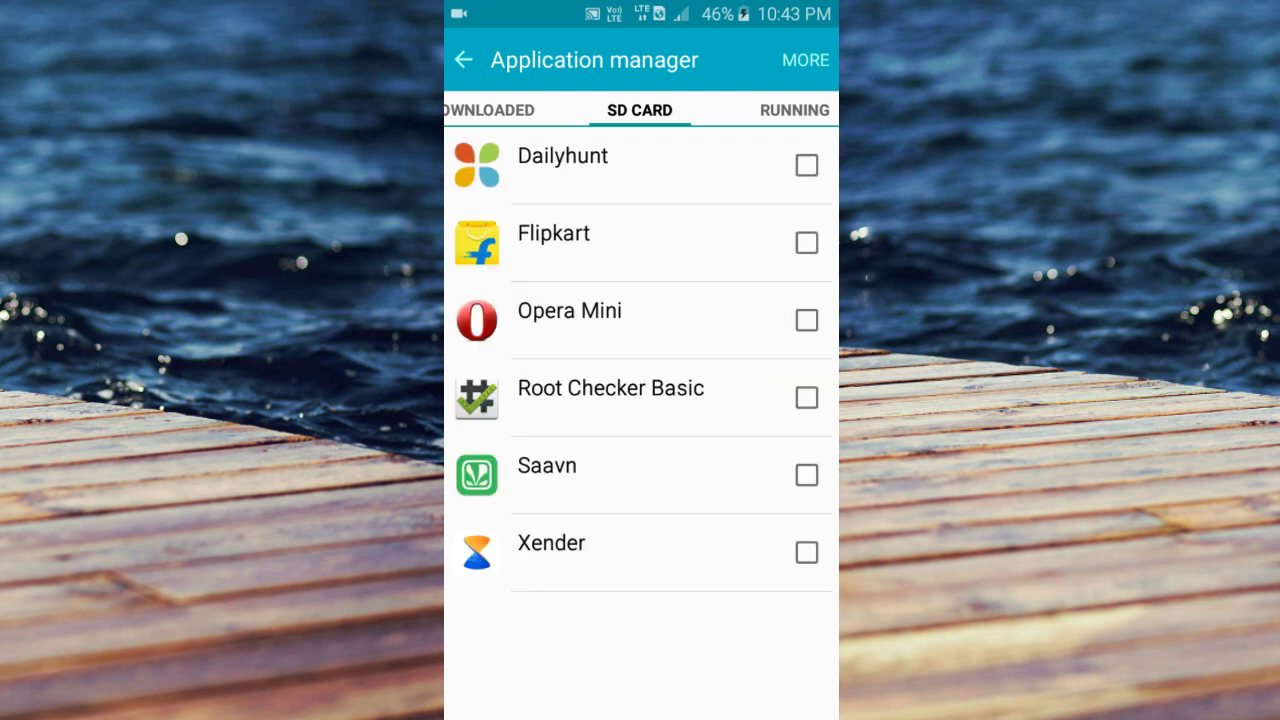
left_click_drag(640, 405, 790, 410)
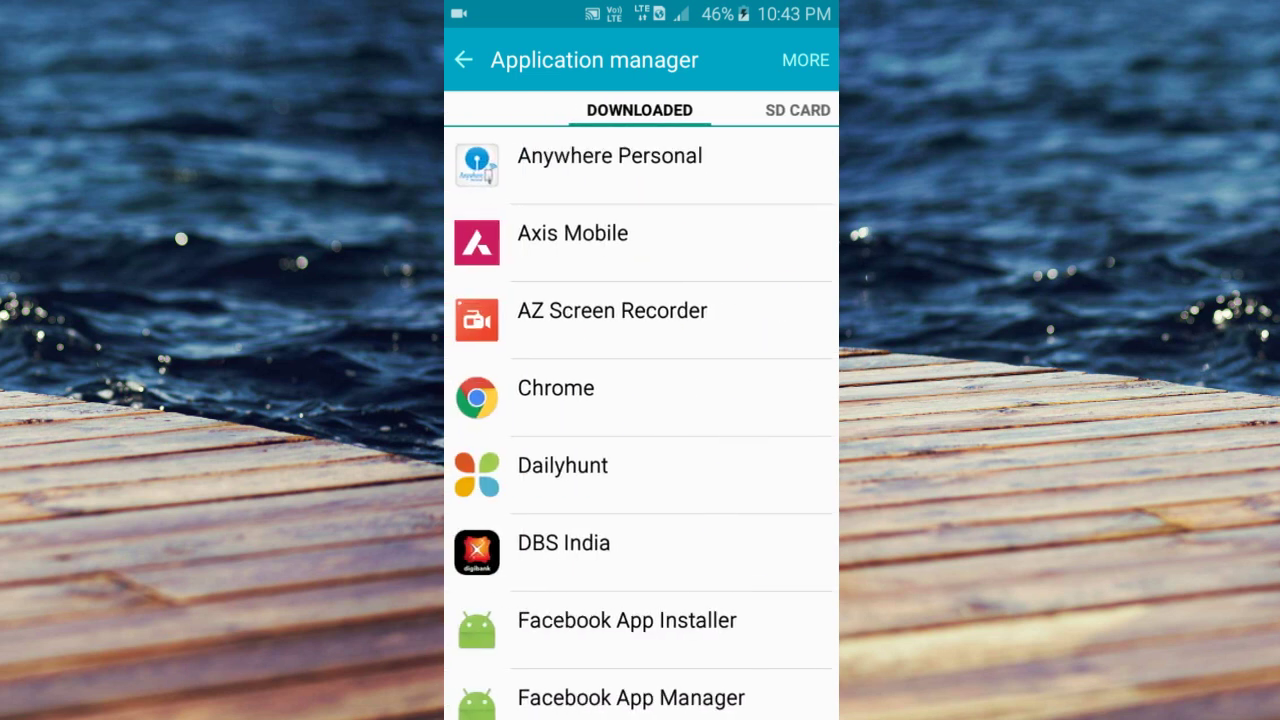
scroll(708, 431, "down", 5)
scroll(708, 431, "down", 2)
left_click(717, 326)
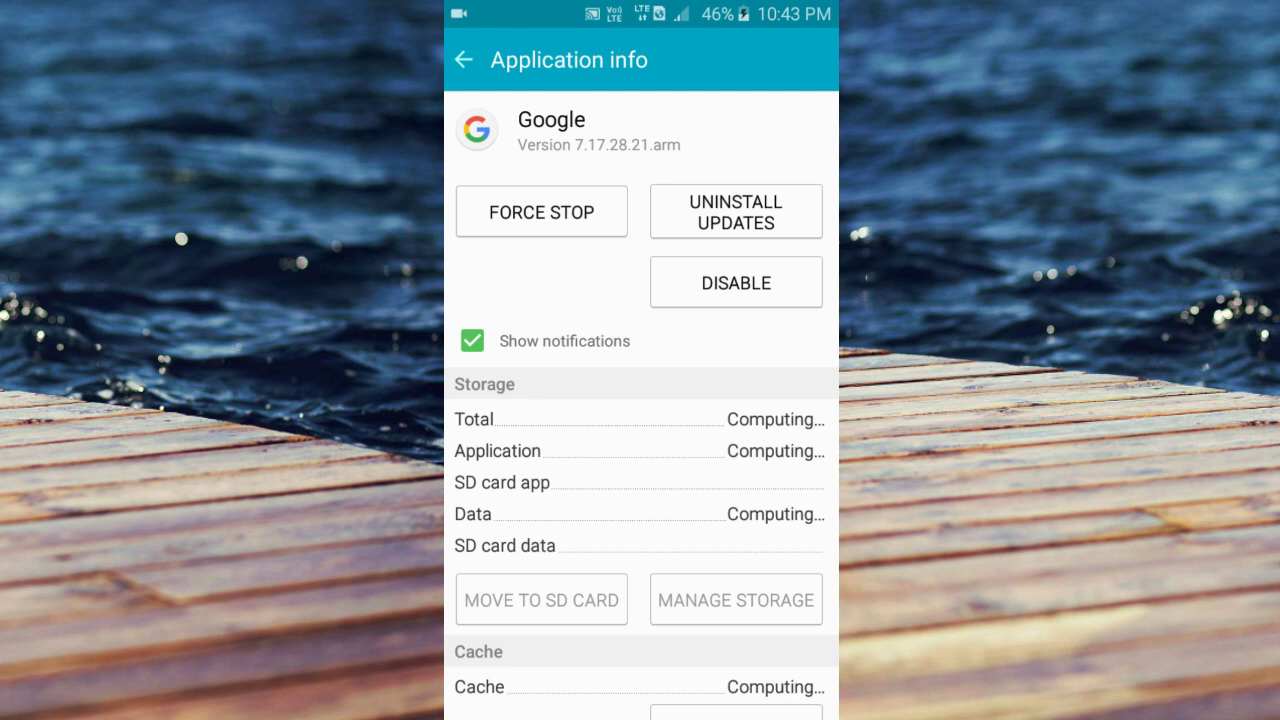
Step: Review the Google app's info page, then go back and reopen it
scroll(763, 534, "down", 4)
scroll(697, 620, "up", 4)
scroll(742, 519, "down", 10)
scroll(742, 519, "up", 10)
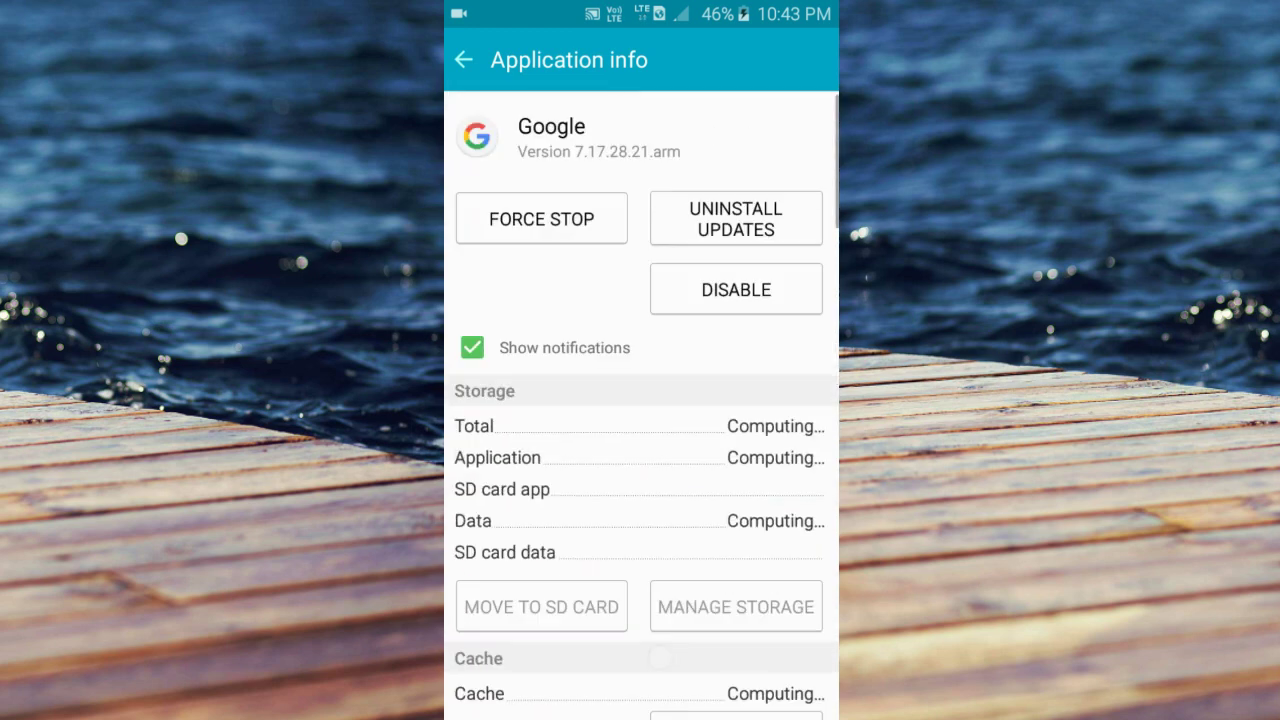
scroll(641, 400, "down", 10)
scroll(641, 400, "down", 5)
scroll(641, 400, "up", 15)
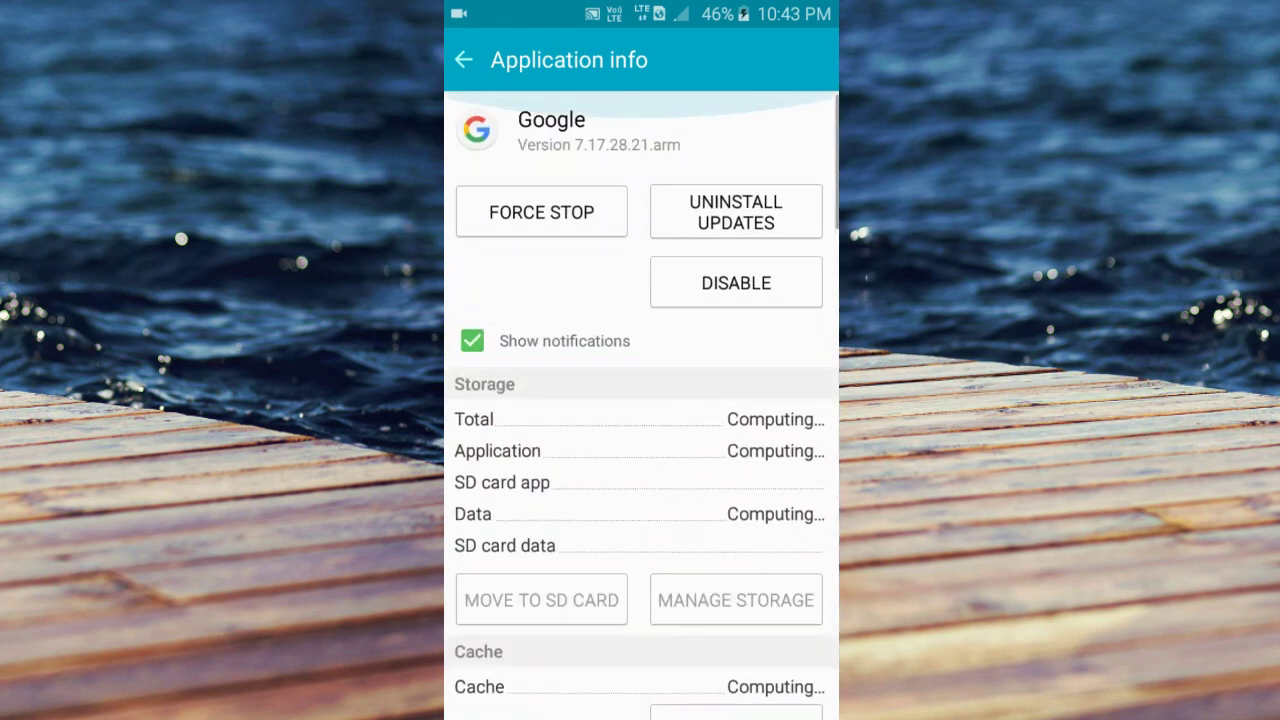
left_click(463, 60)
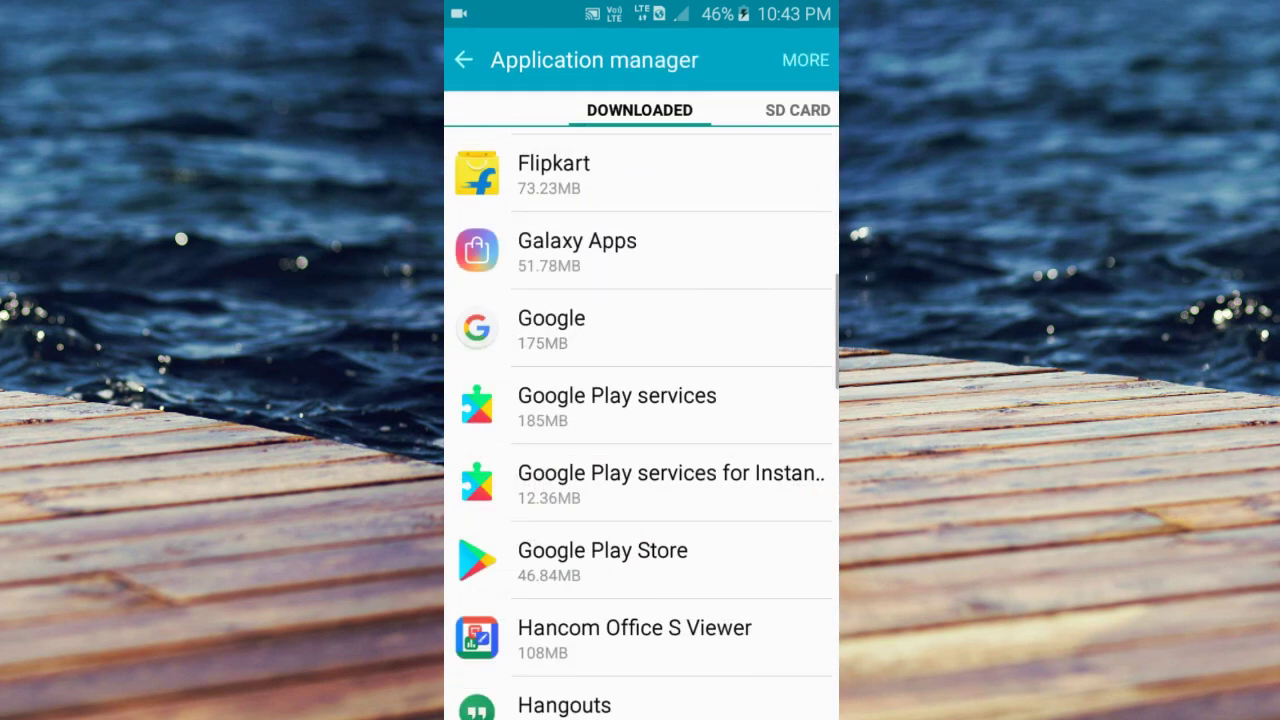
left_click(698, 330)
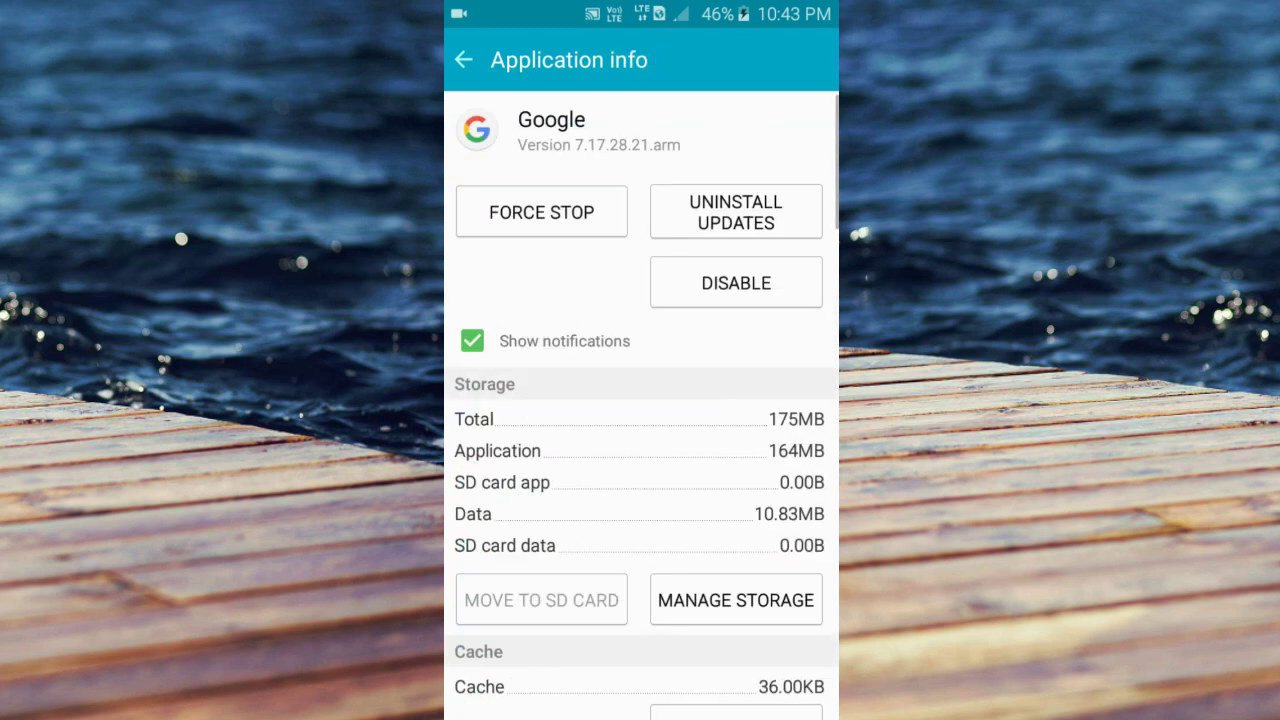
Step: Clear all Google Search data, shrinking Google from 175MB to 164MB
left_click(746, 610)
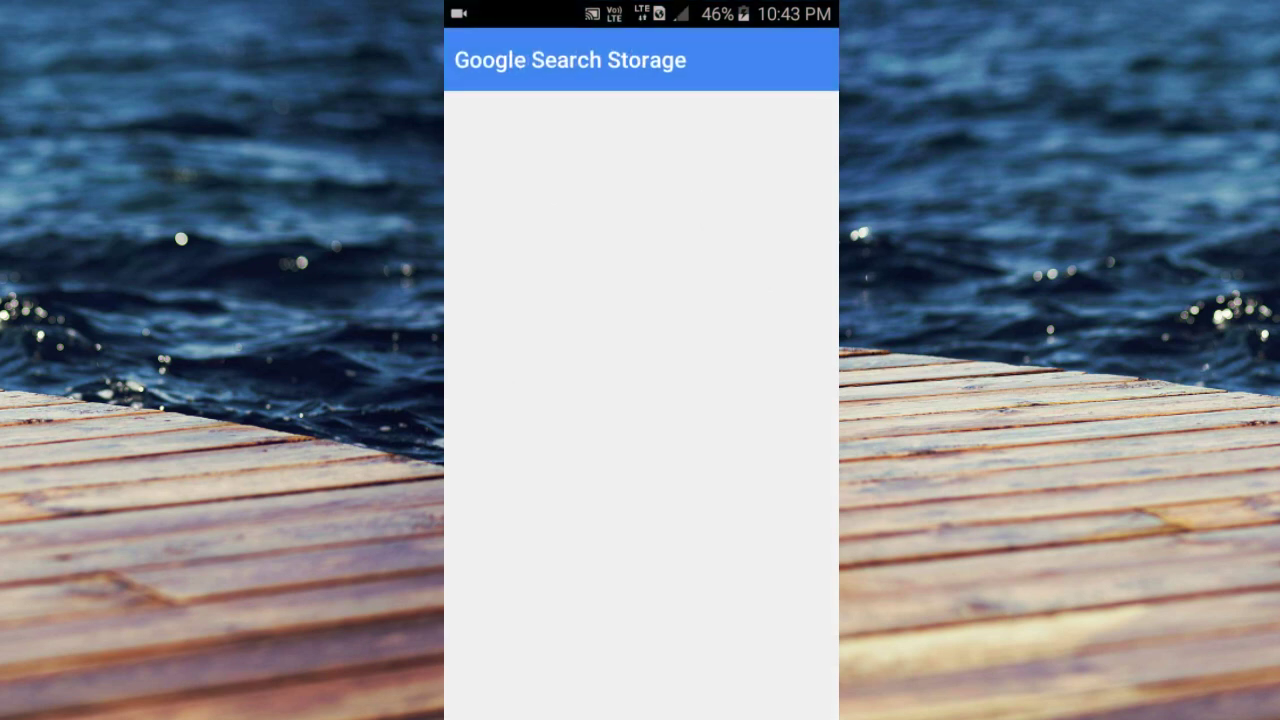
left_click(760, 399)
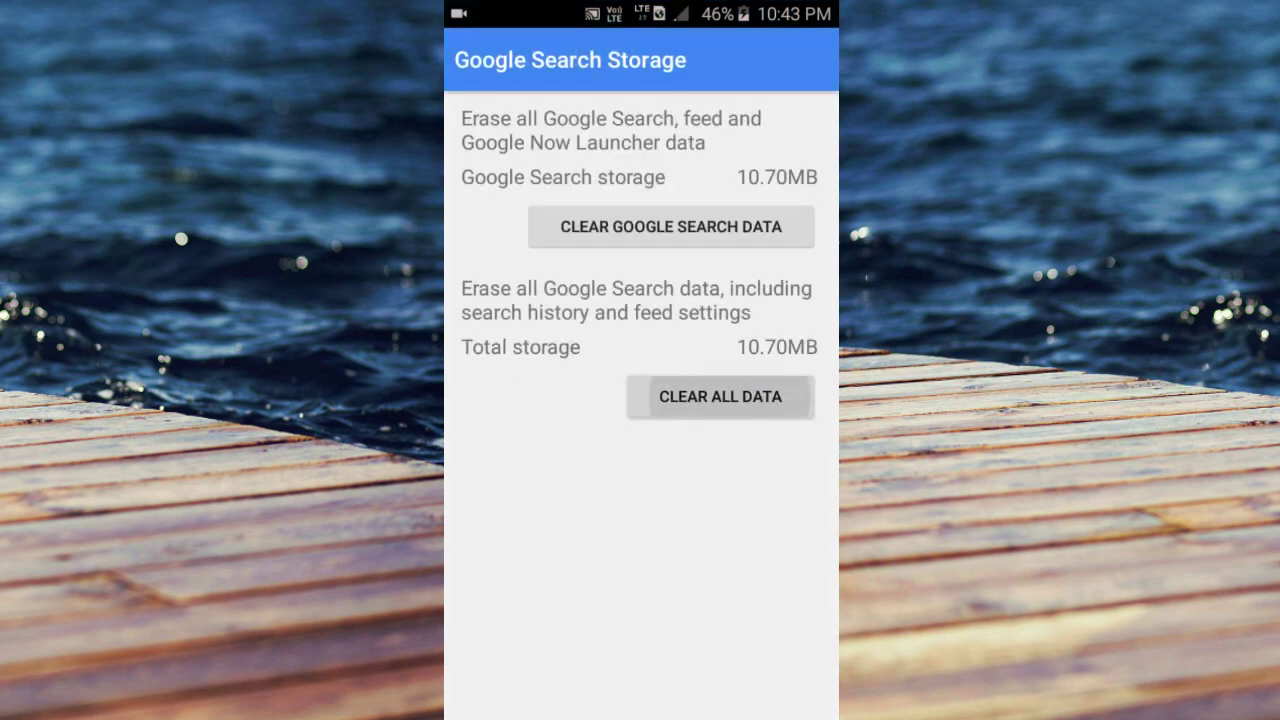
left_click(760, 446)
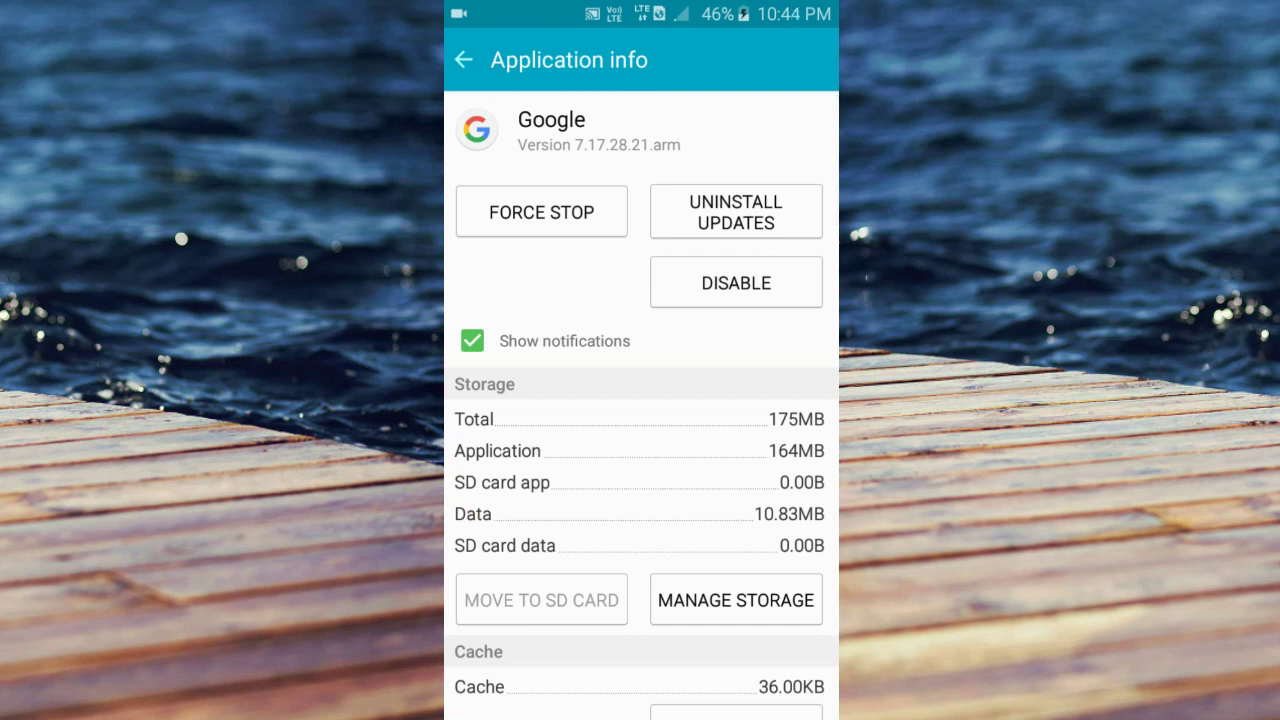
left_click(463, 59)
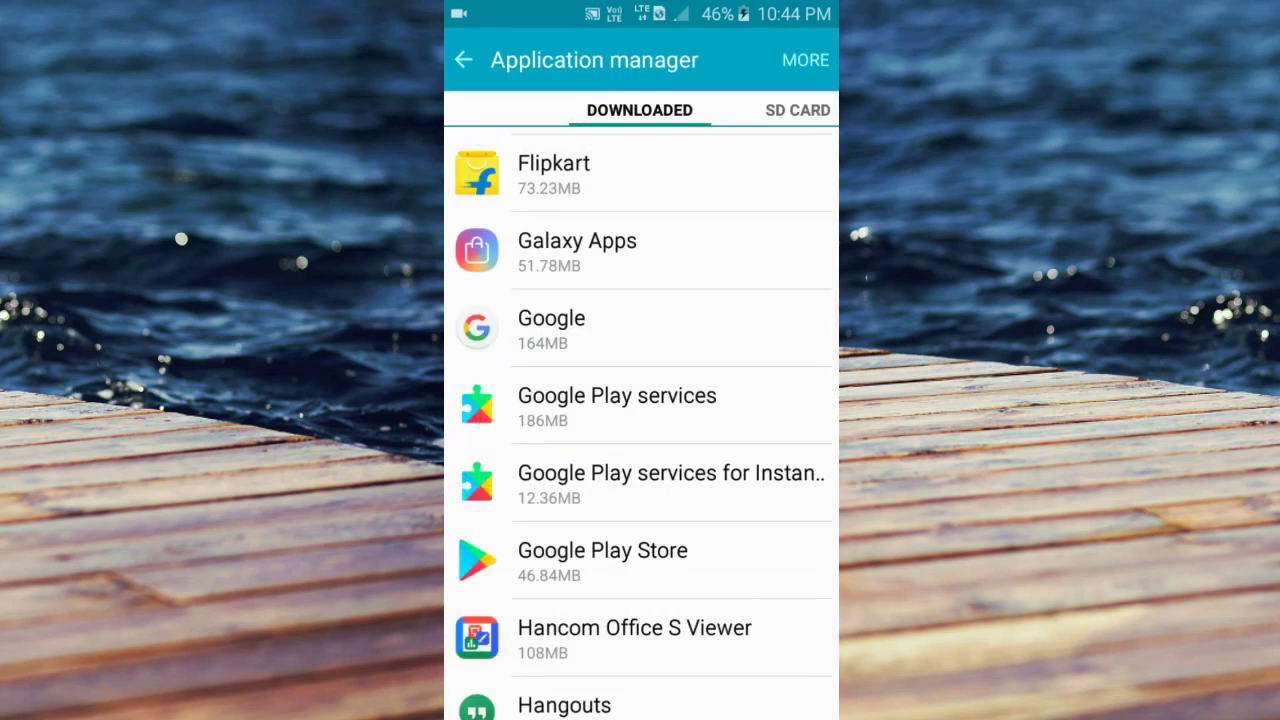
Step: Review Google Play services storage (about 37MB data) and cancel clearing its data
left_click(766, 411)
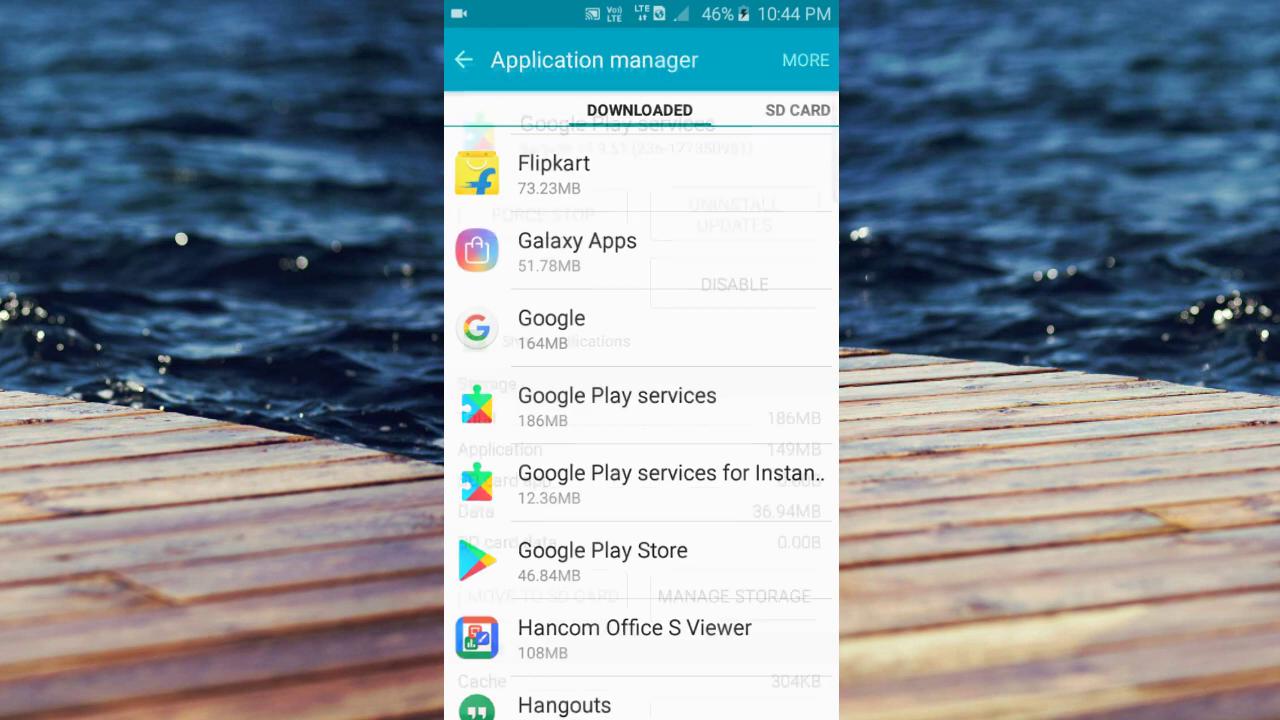
left_click(733, 596)
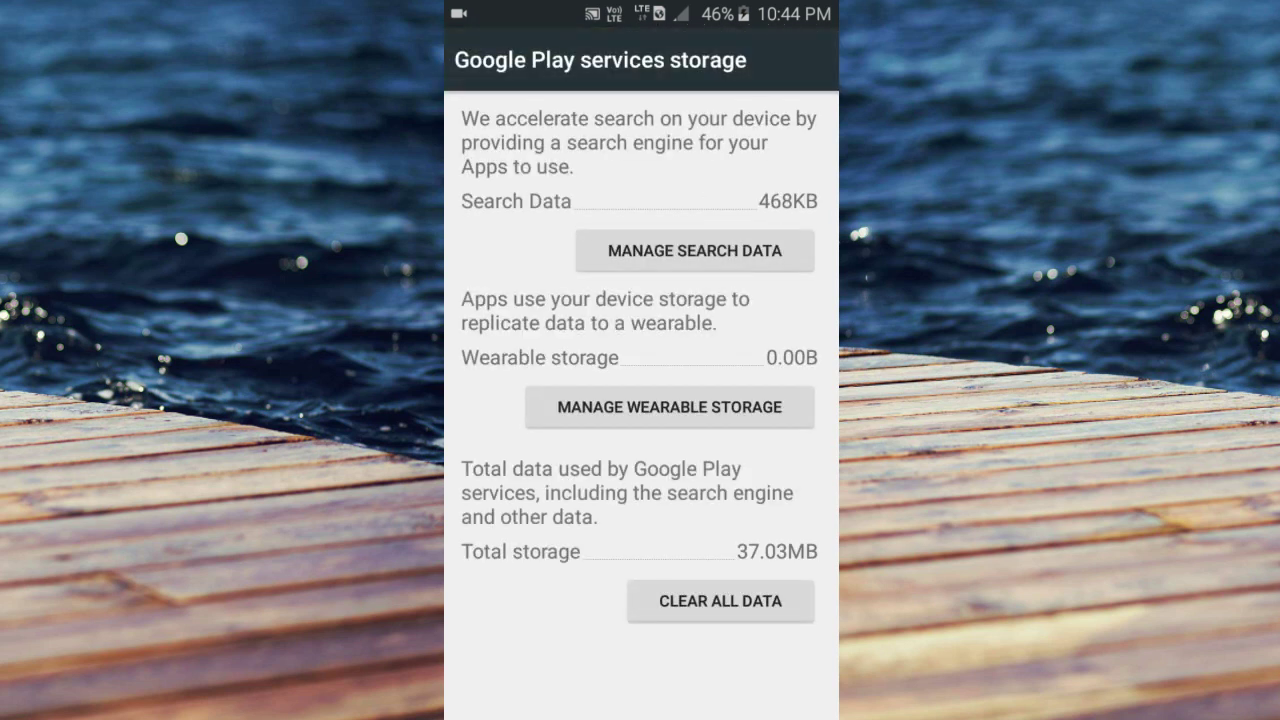
left_click(719, 600)
left_click(680, 446)
key("Escape")
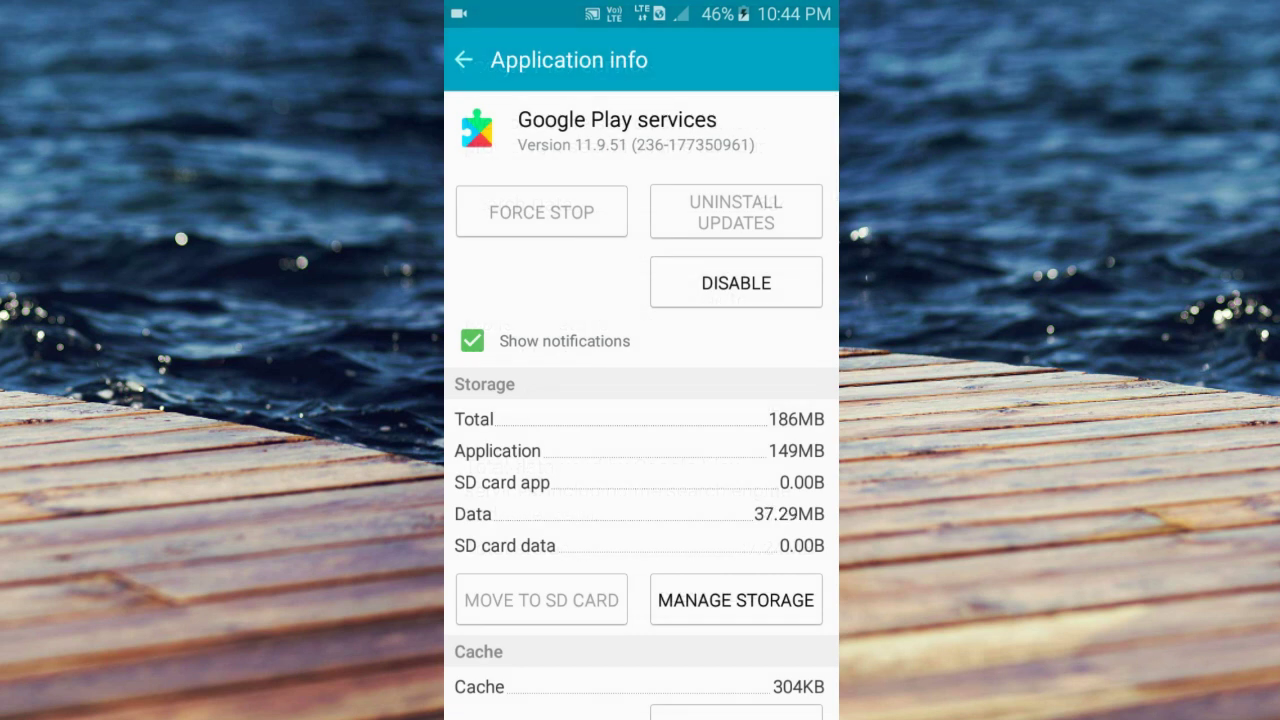
Step: Dismiss the assistant Complete action chooser and return to the home screen
key("super")
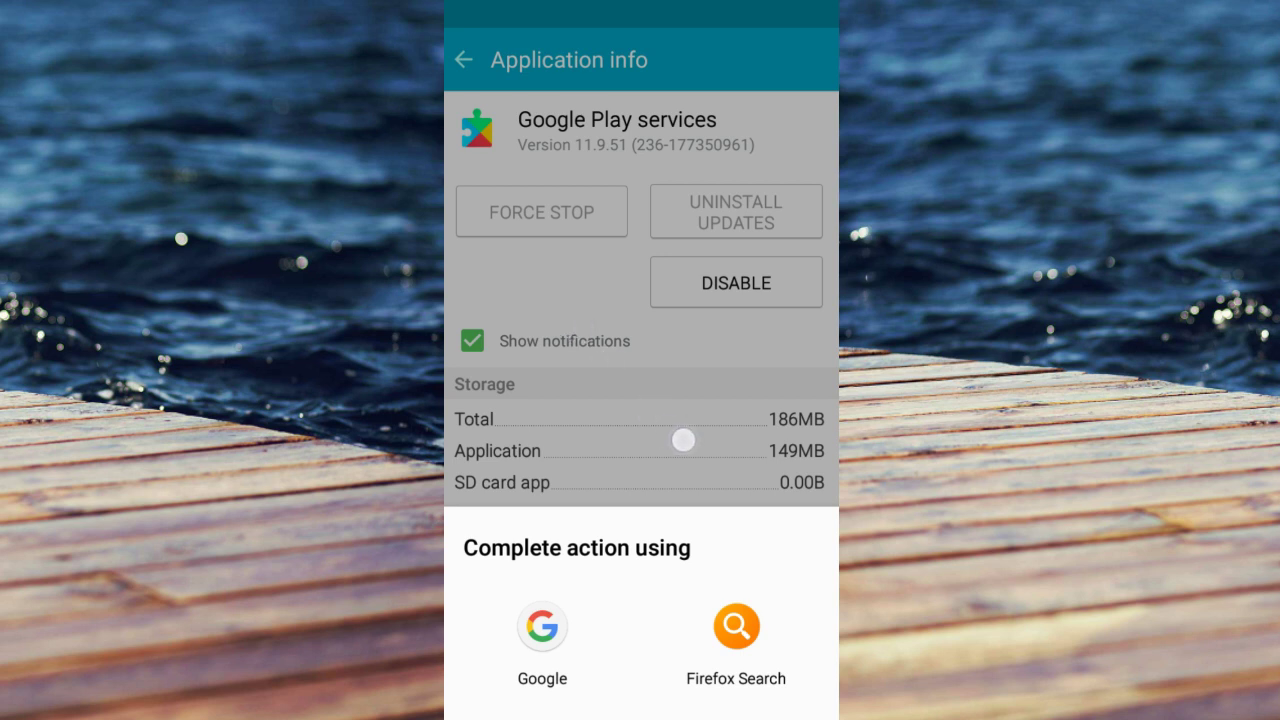
left_click(720, 460)
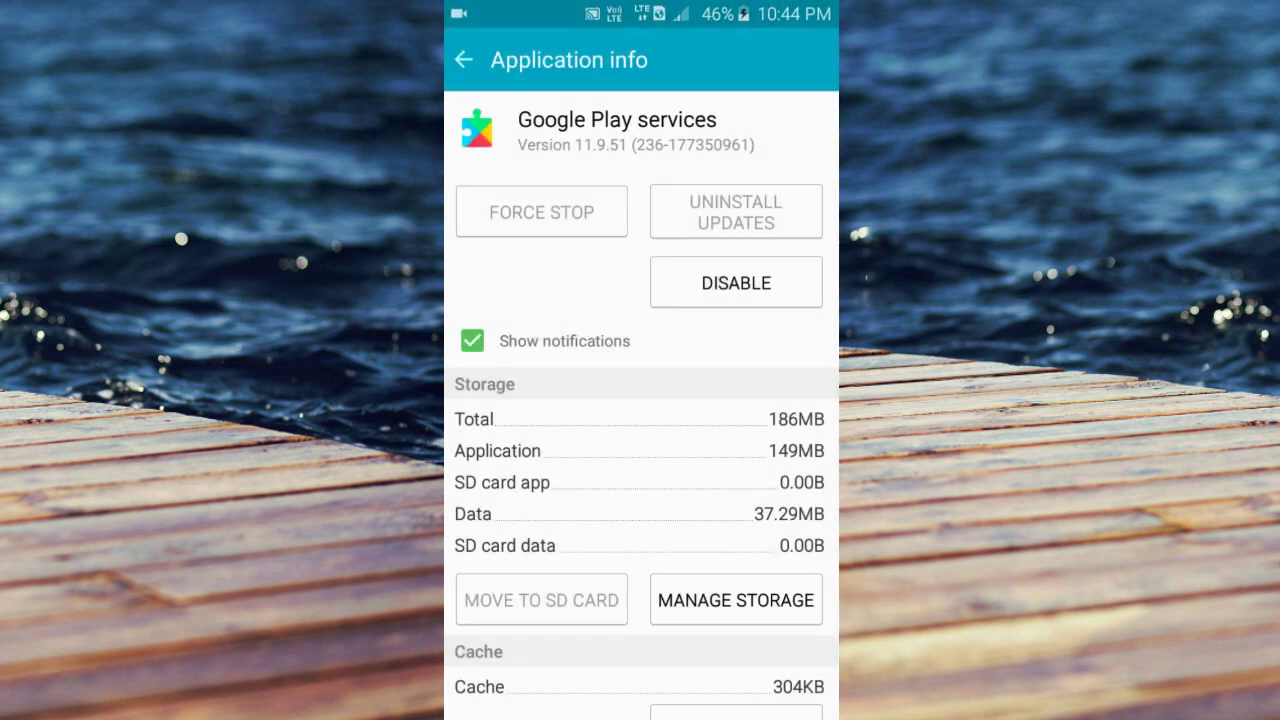
key("Home")
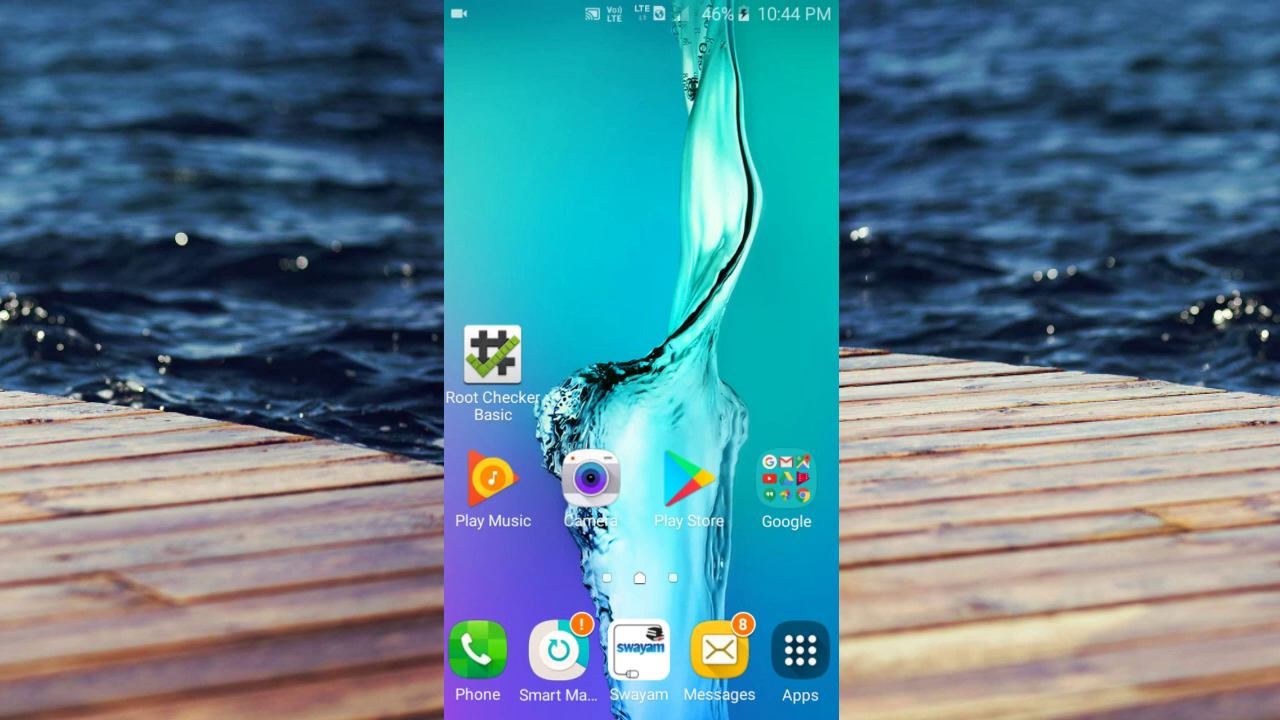
Step: Open GoogleAssistantLauncher.apk from My Files' download history in the Tools folder
left_click(800, 655)
left_click_drag(500, 400, 790, 400)
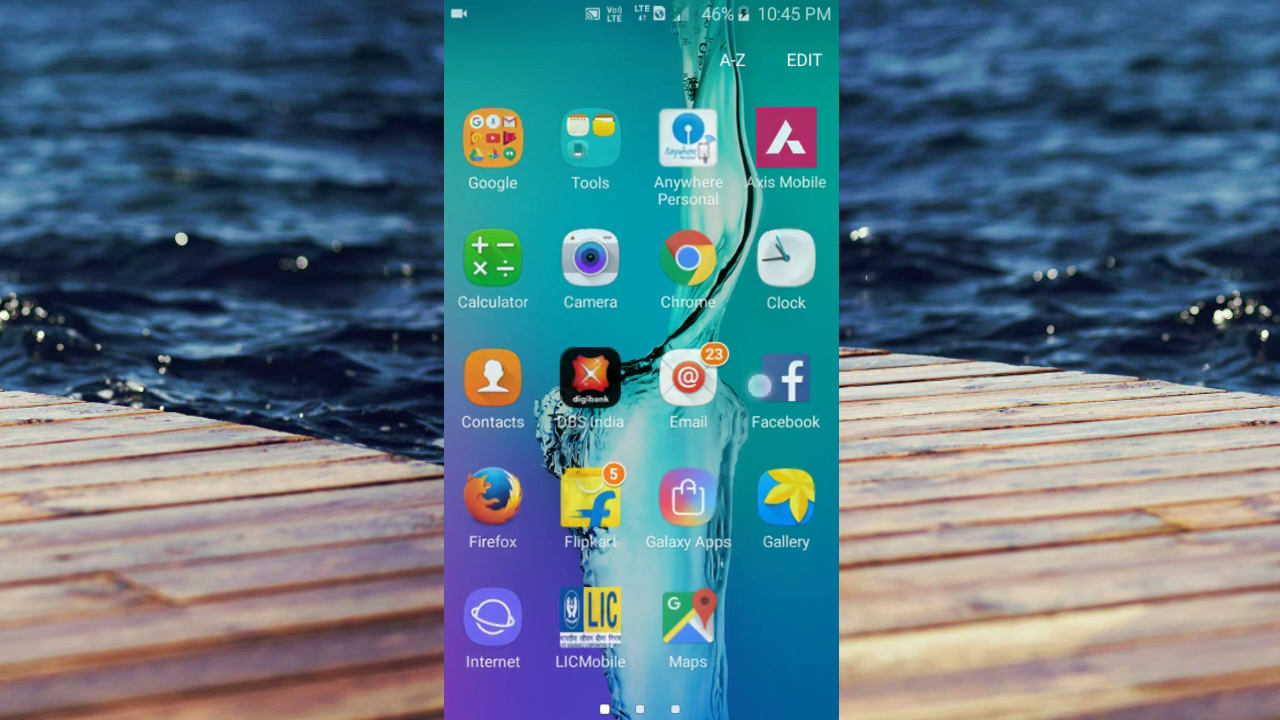
left_click(589, 135)
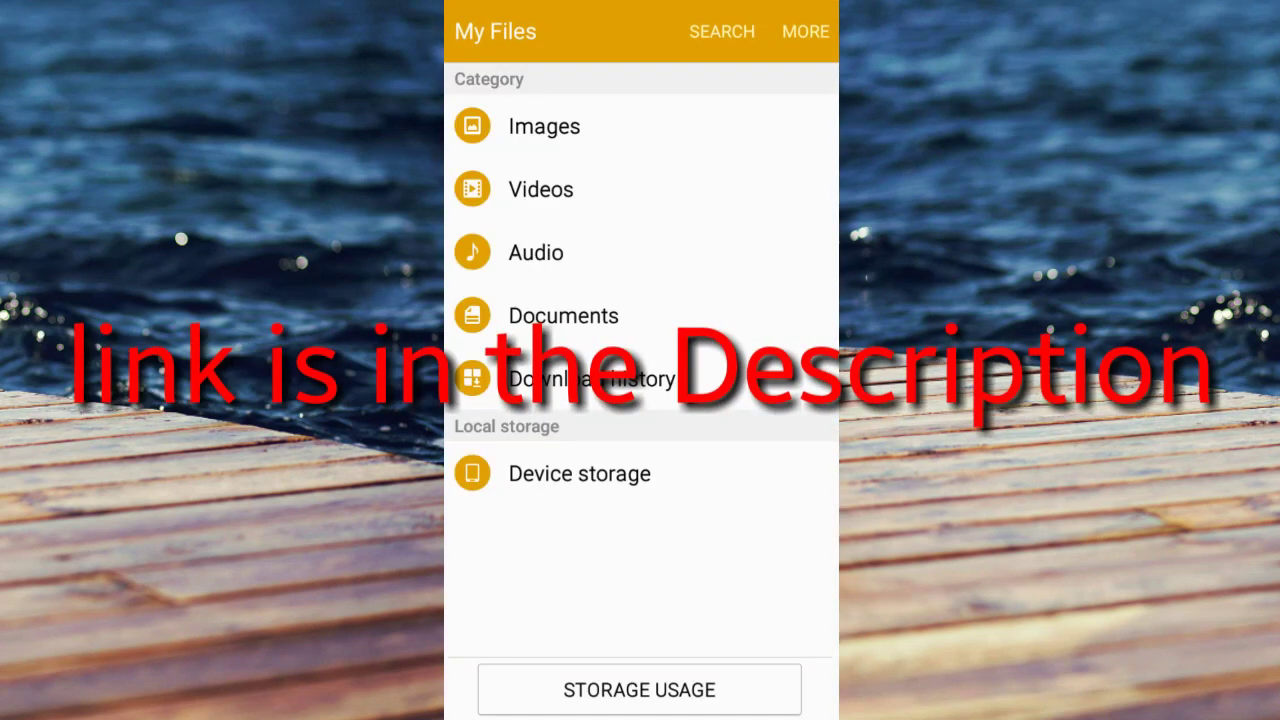
left_click(560, 378)
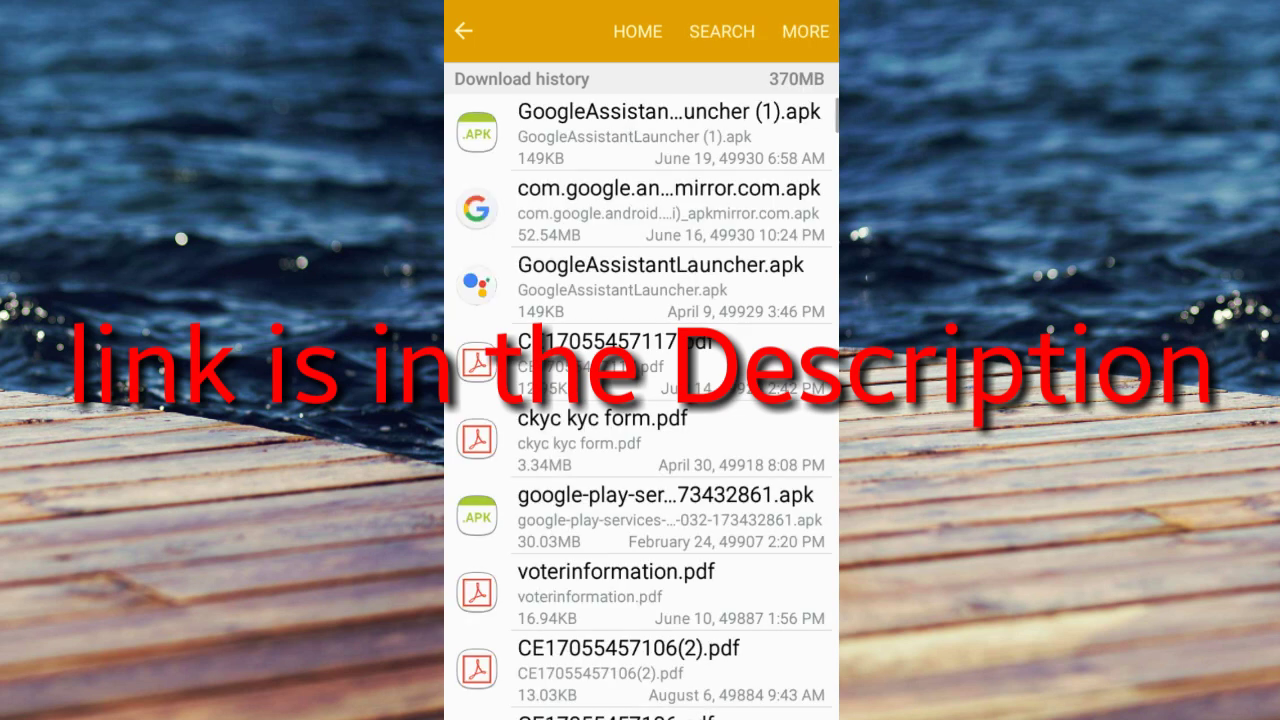
left_click(660, 286)
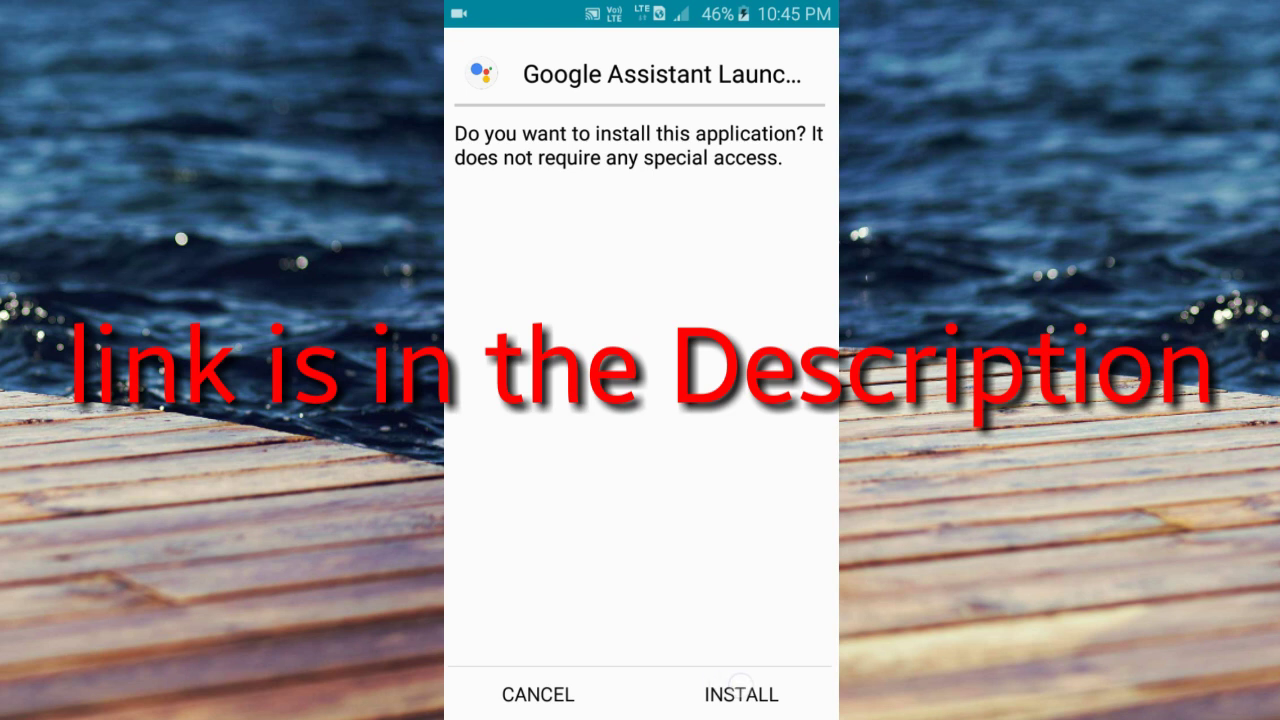
Step: Install Google Assistant Launcher, then return home and open the app list
left_click(735, 692)
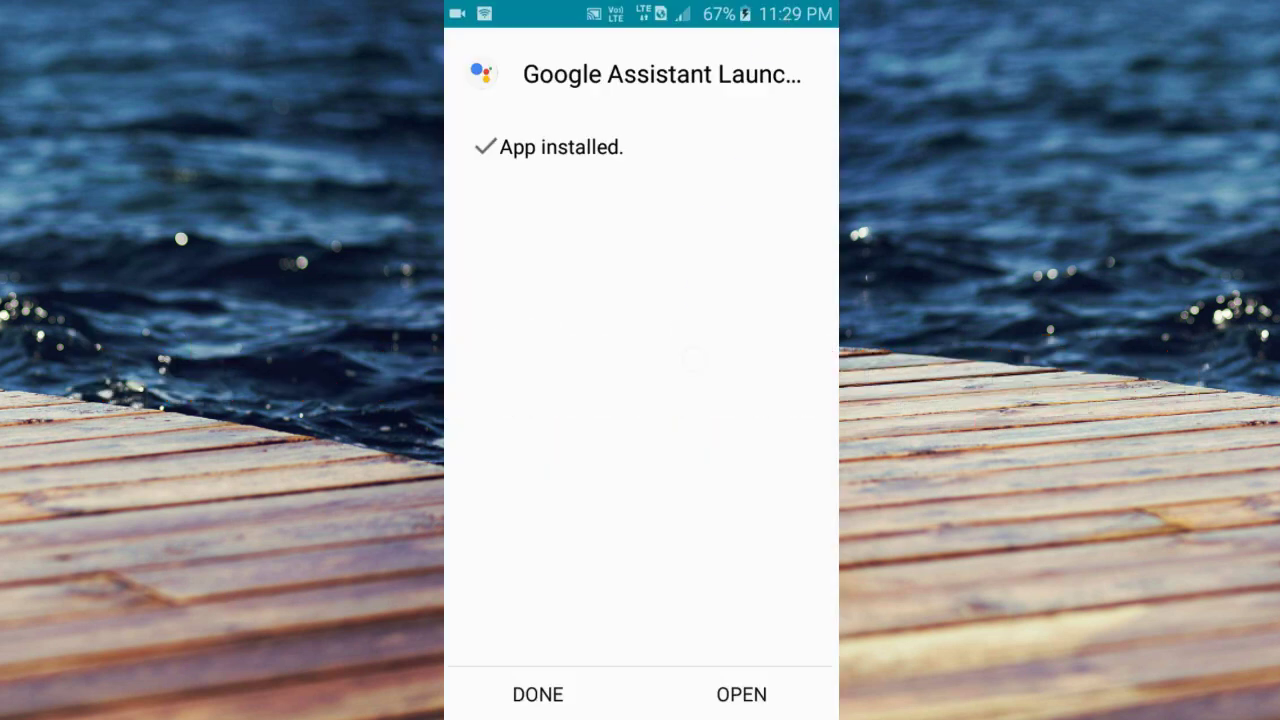
mouse_move(703, 5)
left_mouse_down()
mouse_move(703, 540)
mouse_move(703, 100)
left_mouse_up()
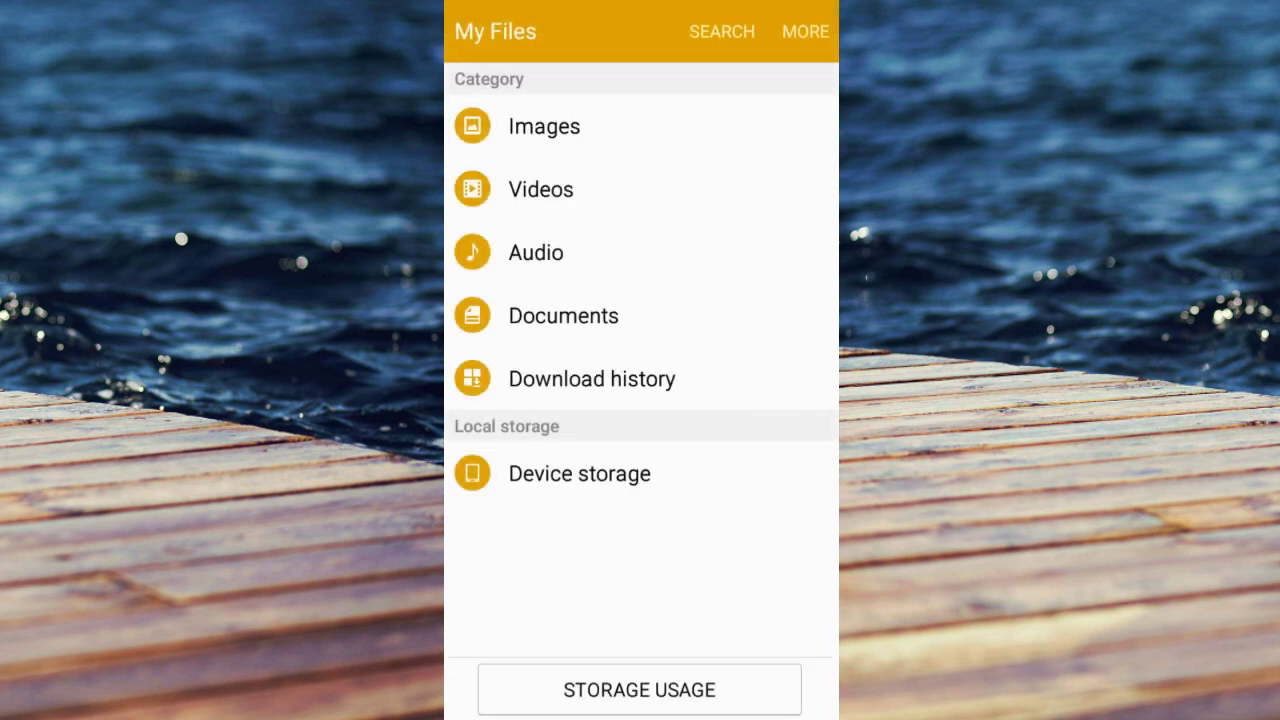
key("Home")
left_click(805, 672)
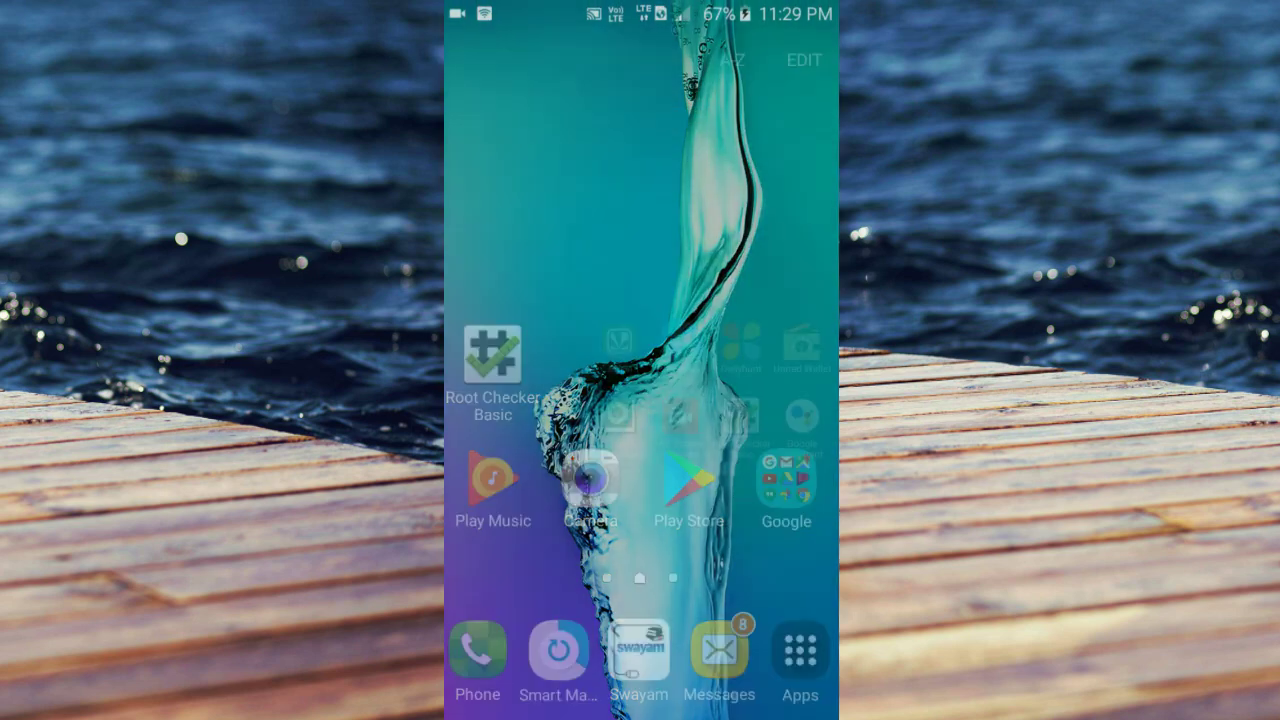
Step: Launch Google Assistant, accept its welcome and permissions screens, and browse the Explore page
left_click(787, 257)
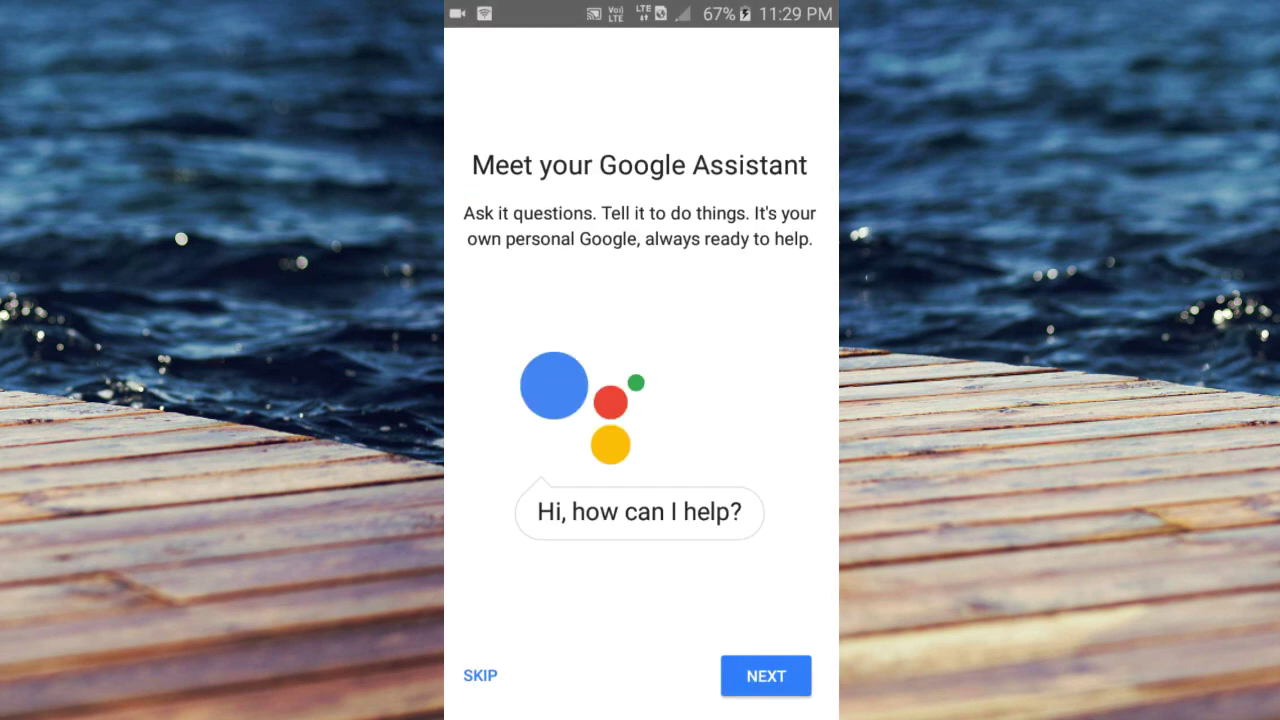
left_click(762, 676)
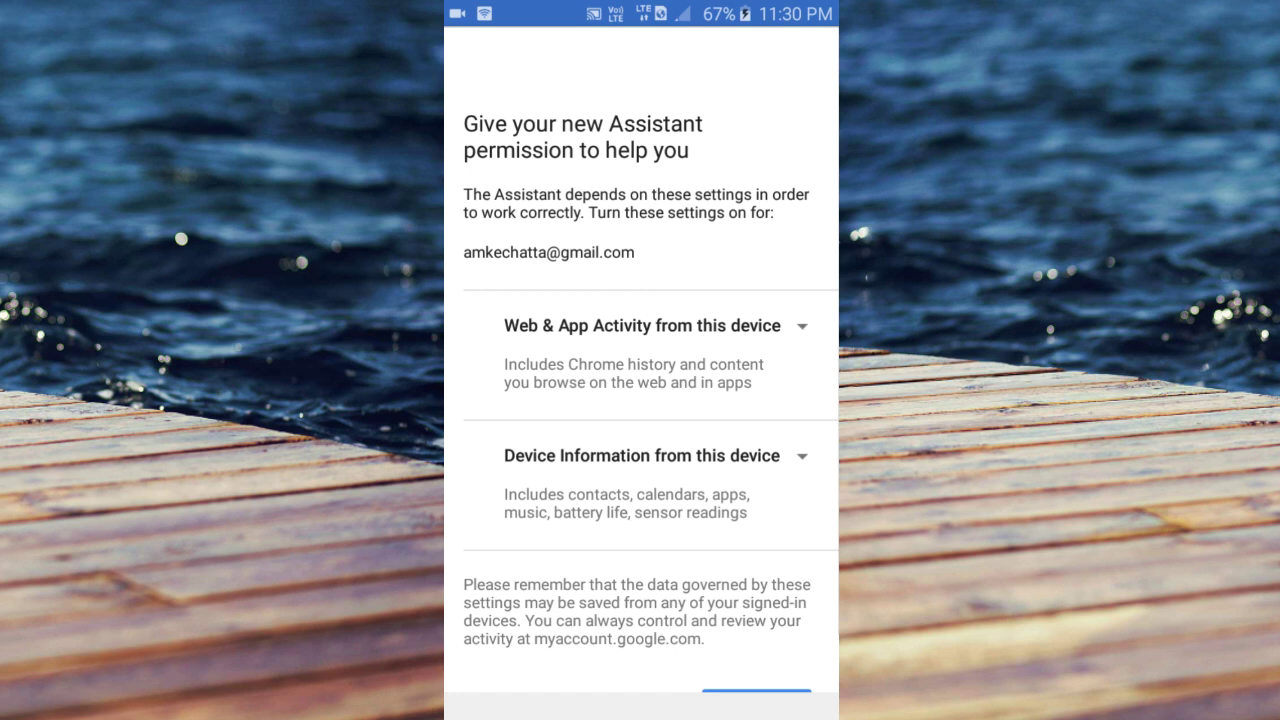
left_click(750, 676)
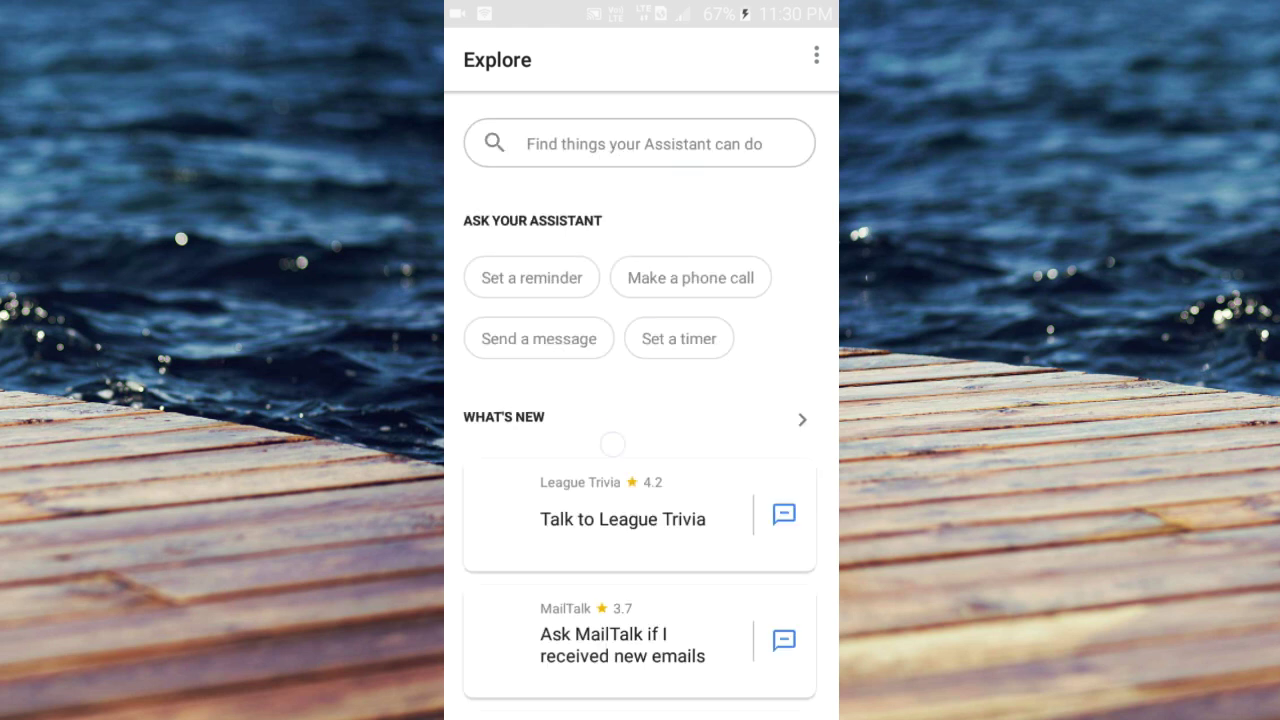
scroll(537, 369, "down", 3)
scroll(688, 209, "up", 3)
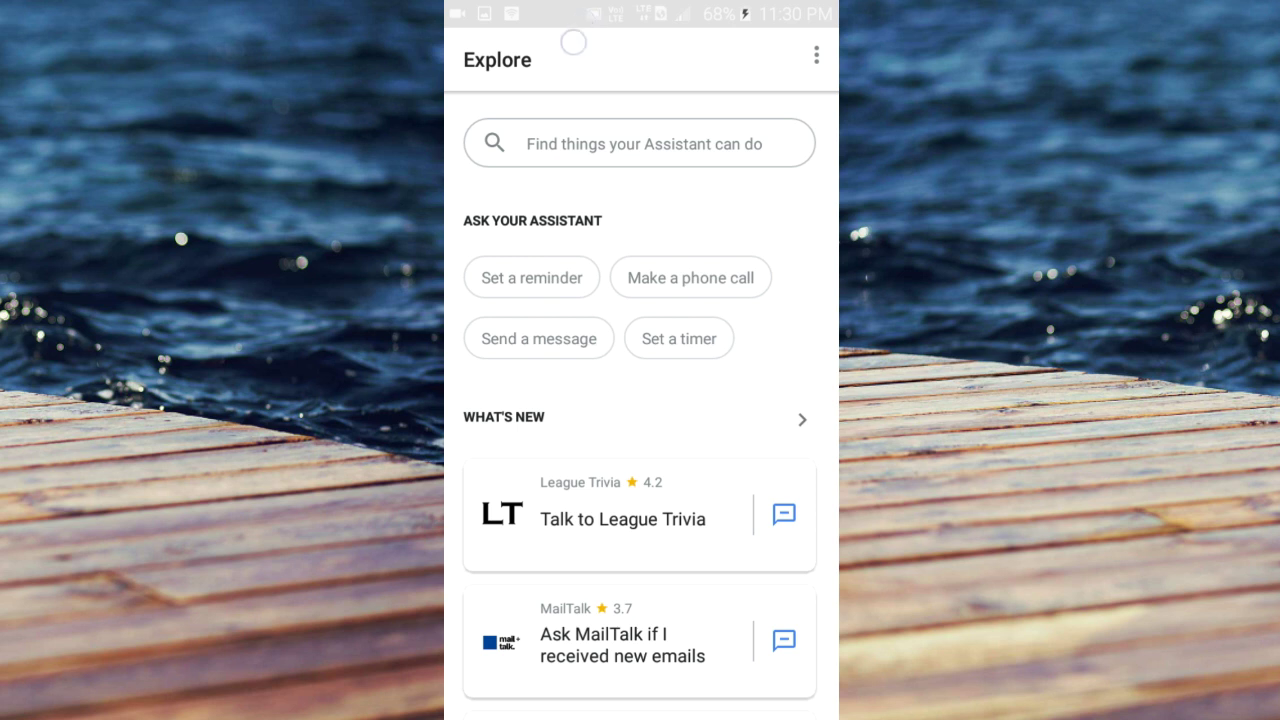
left_click_drag(573, 42, 575, 120)
key("Escape")
Step: Go home and open Android Settings from the notification-shade gear
key("Home")
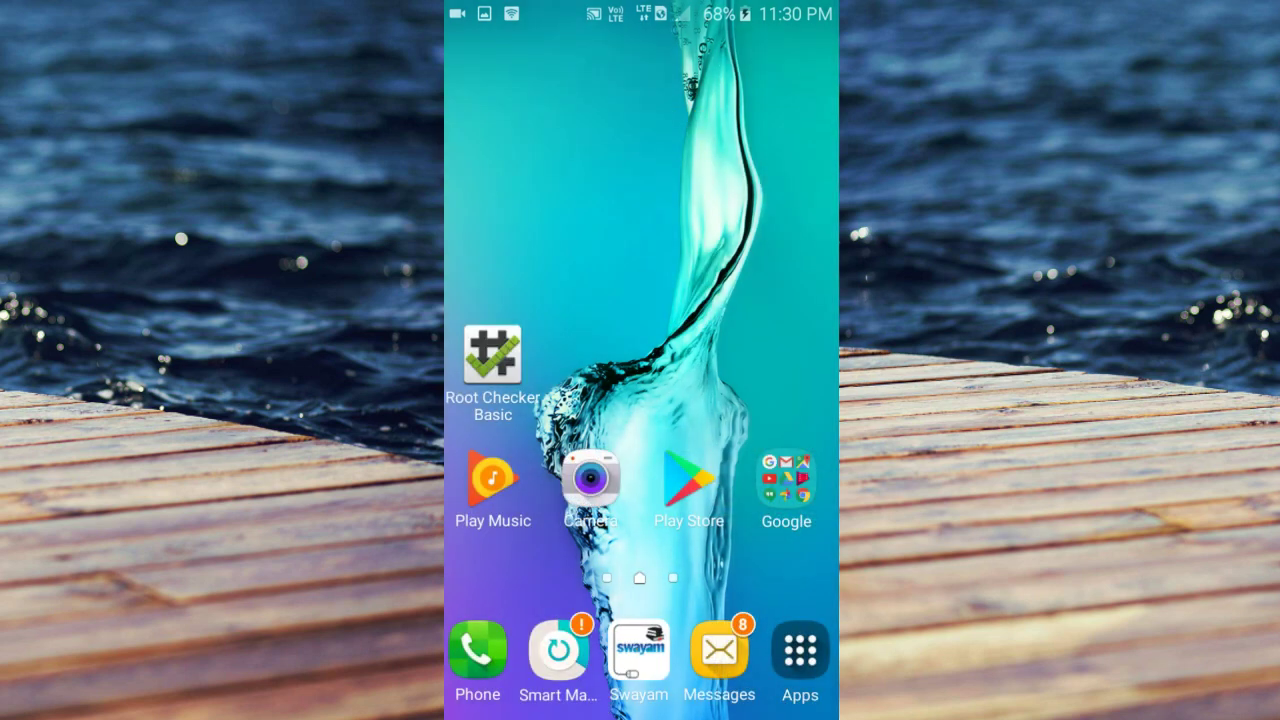
left_click_drag(640, 5, 640, 400)
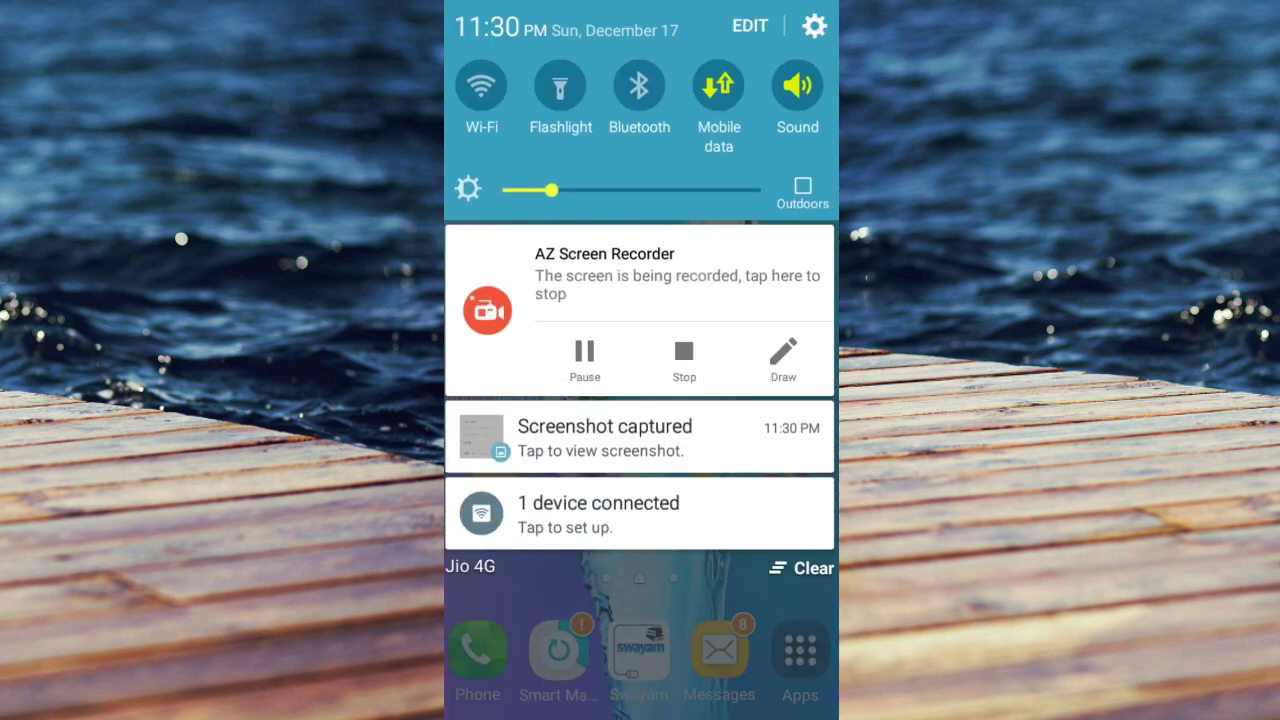
left_click(814, 26)
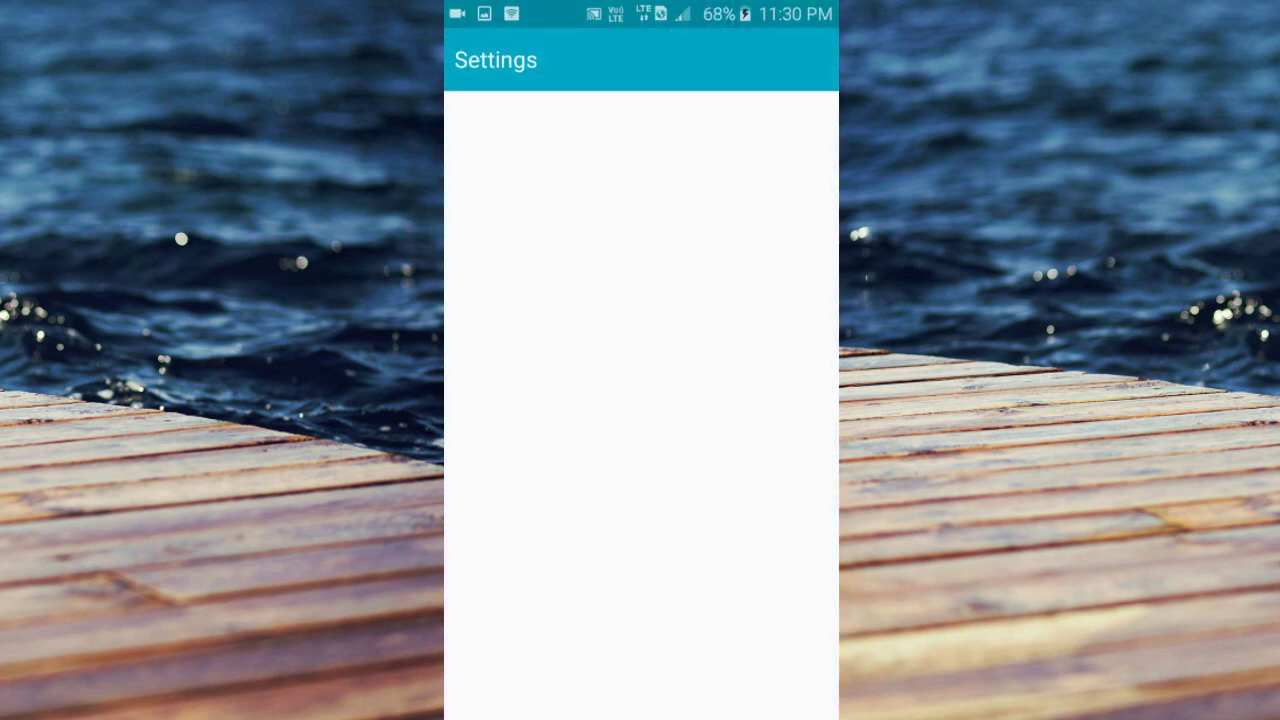
left_click_drag(711, 437, 782, 222)
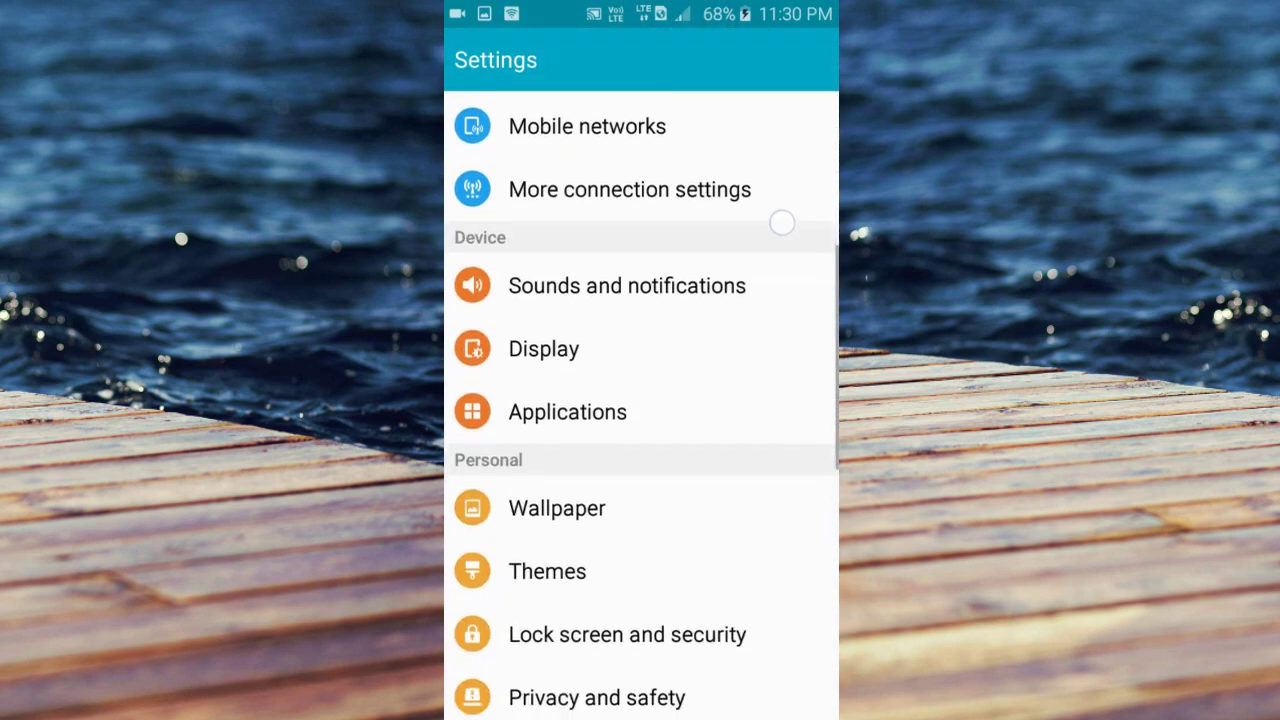
Step: Go to the Google app's info page under Applications > Application manager
left_click(686, 380)
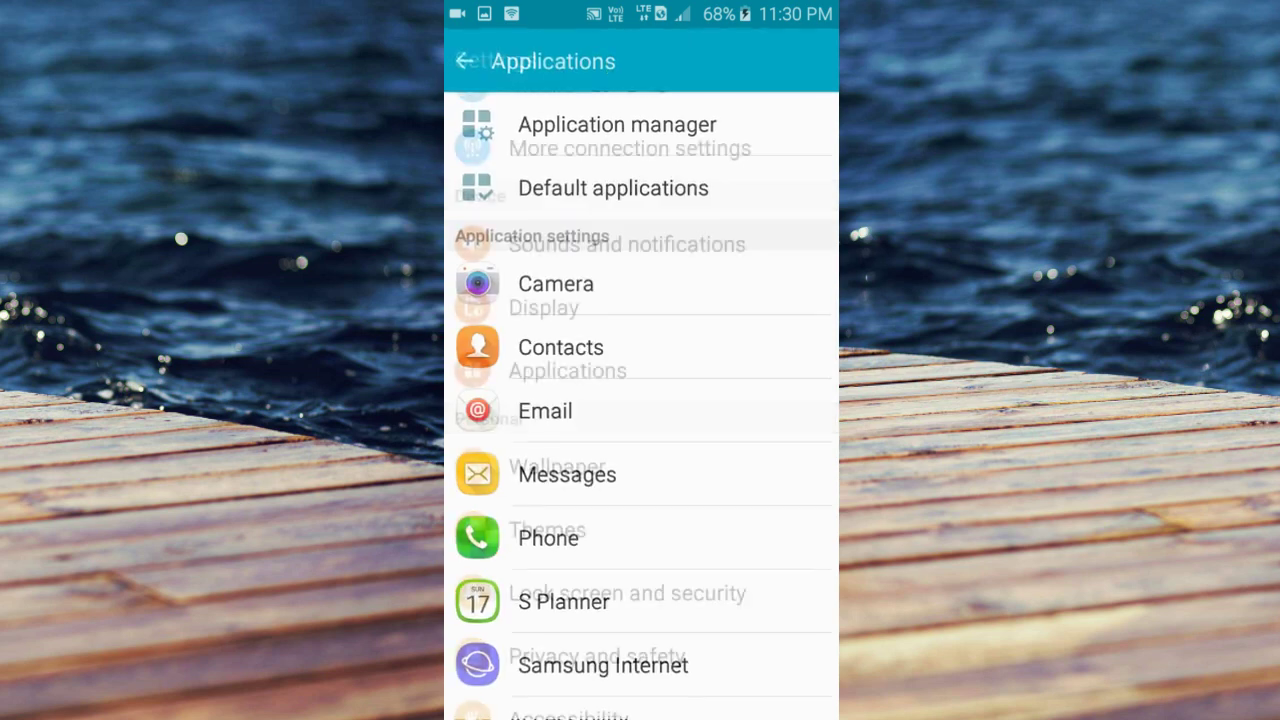
left_click(772, 122)
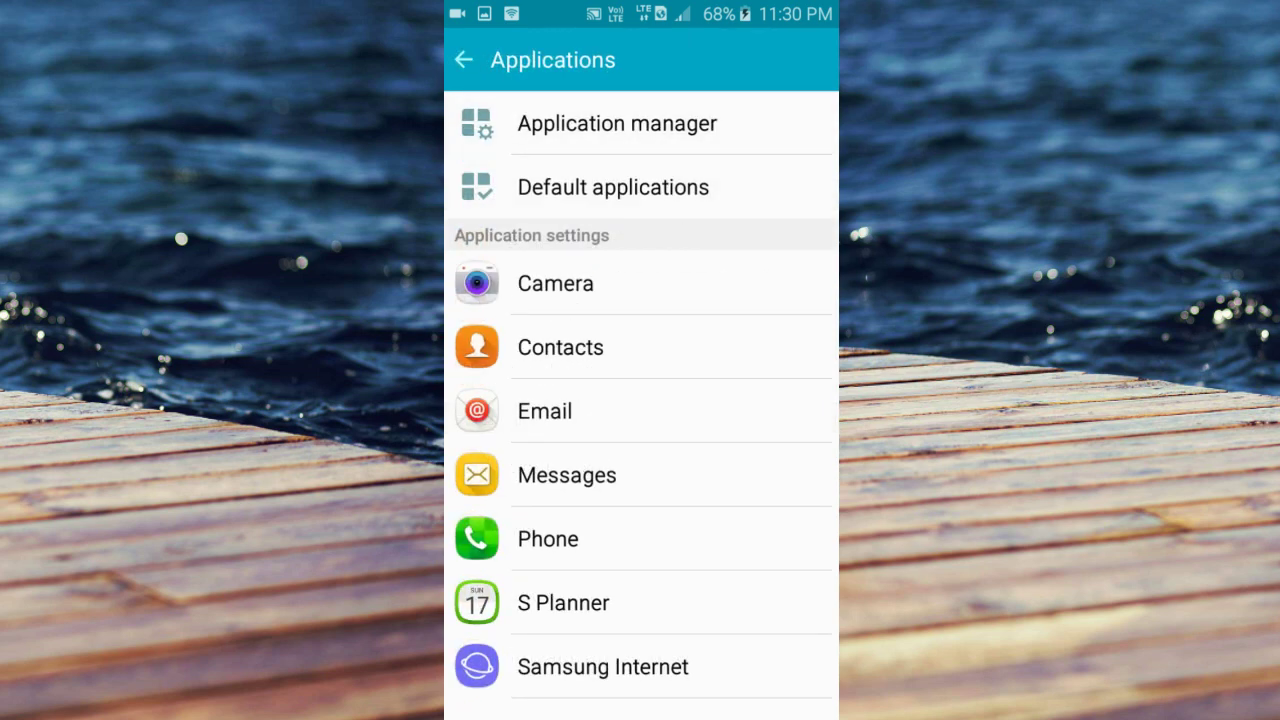
scroll(709, 443, "down", 3)
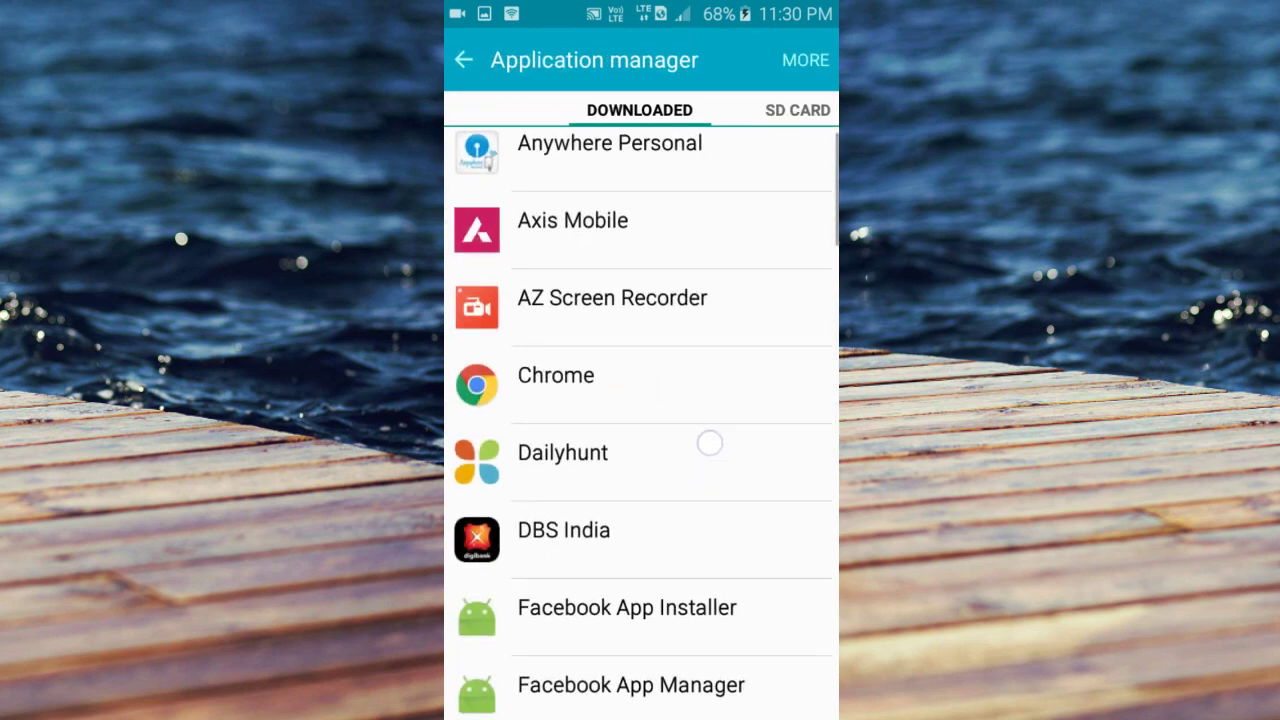
scroll(766, 257, "down", 4)
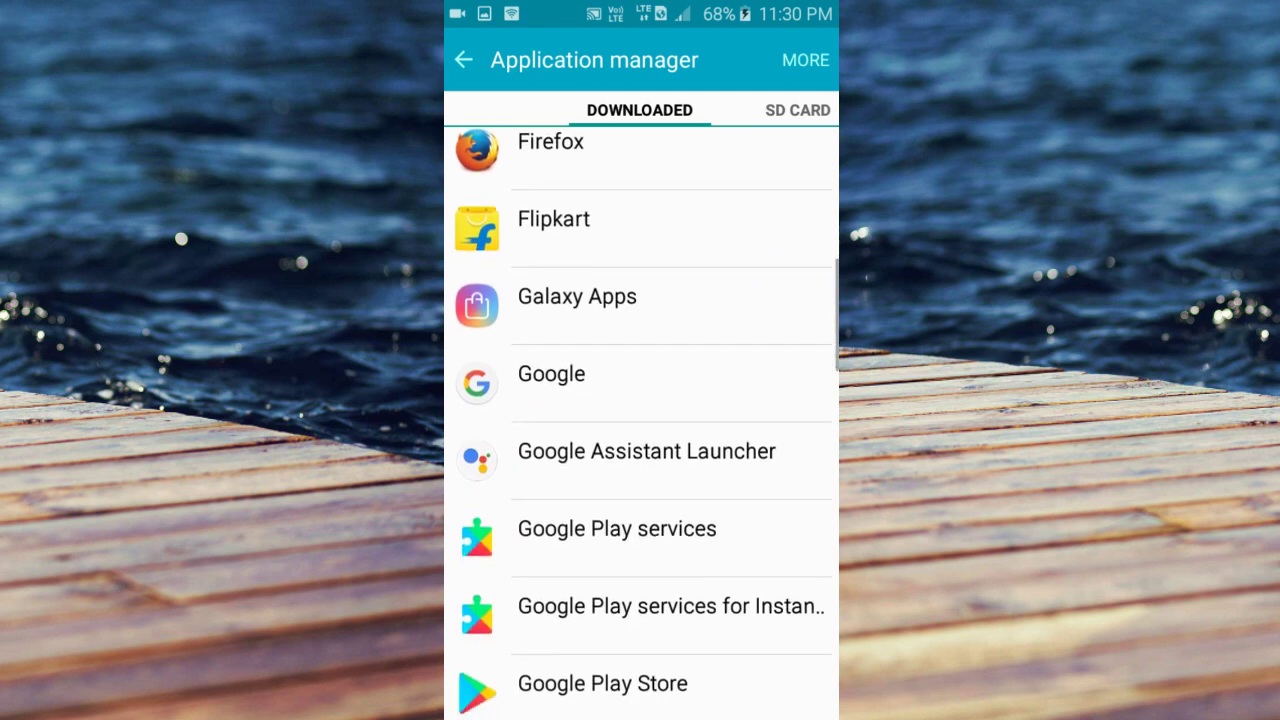
left_click(685, 383)
Step: Uninstall the Google app's updates, reverting it to factory version 5.10.32.19
left_click(750, 212)
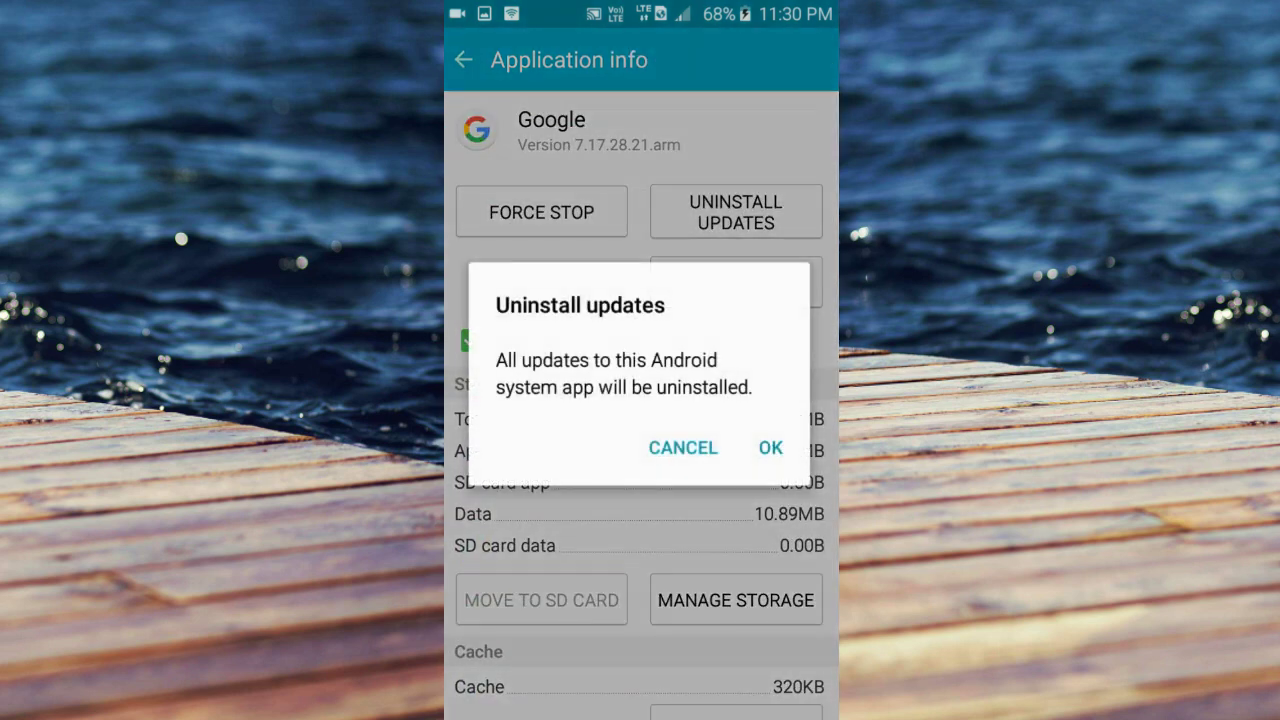
left_click(770, 447)
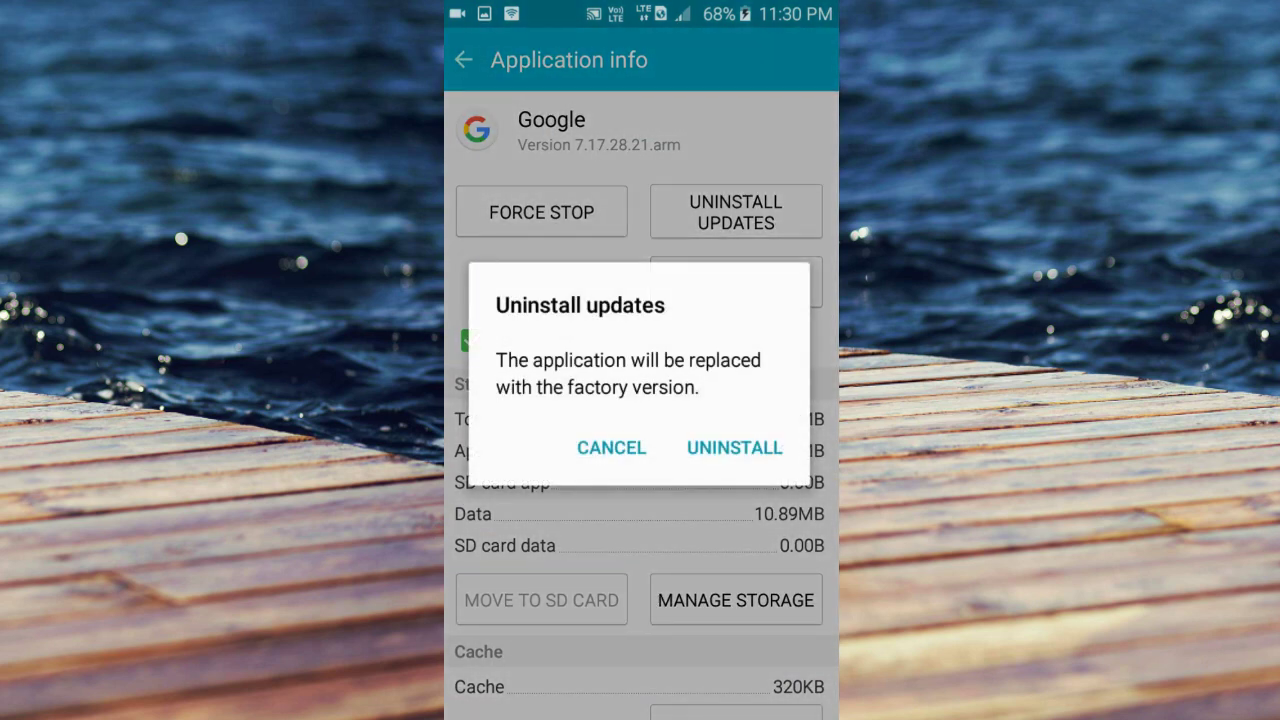
left_click(734, 447)
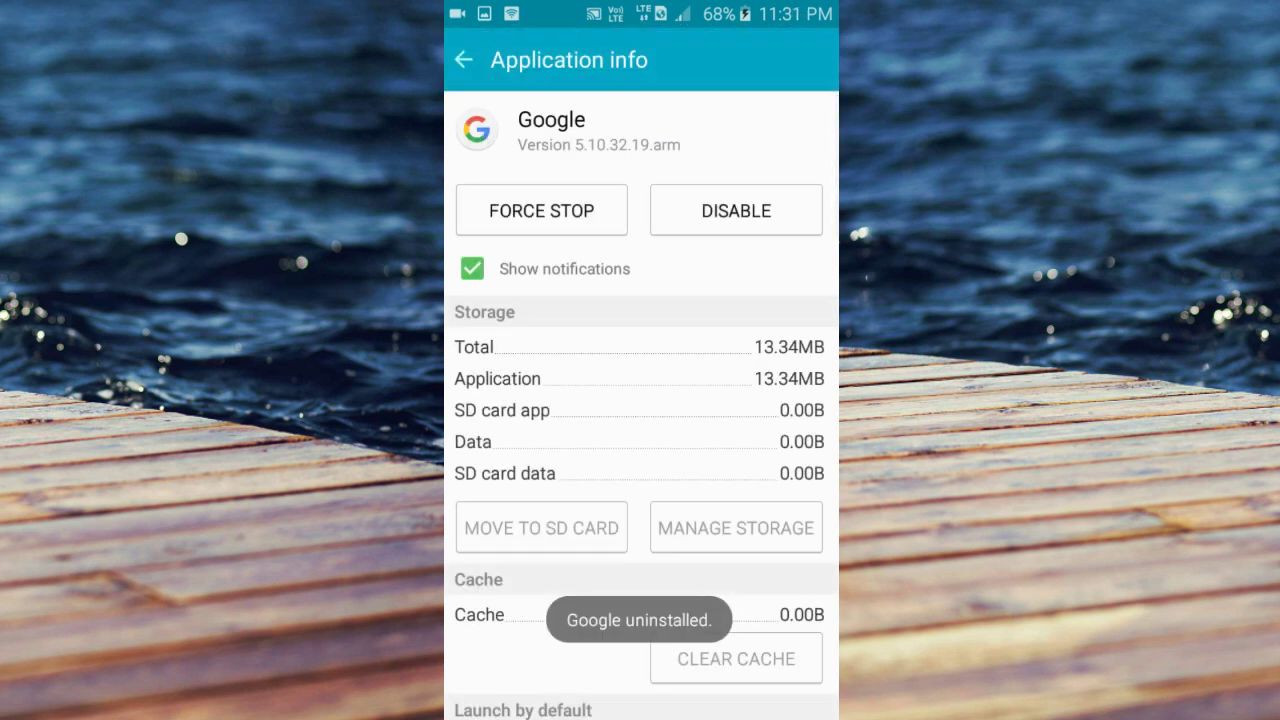
left_click_drag(640, 5, 640, 450)
Step: Back out of Settings and launch My Files from the Tools folder
left_click_drag(749, 414, 749, 100)
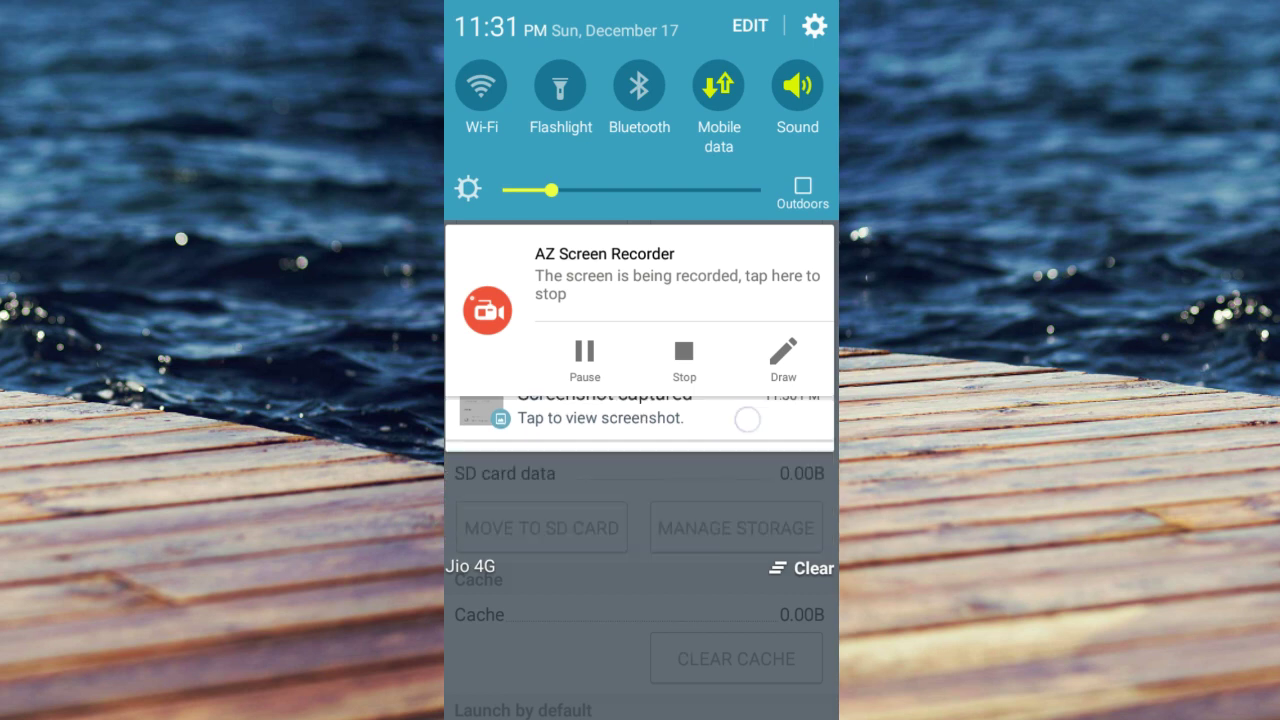
left_click(463, 60)
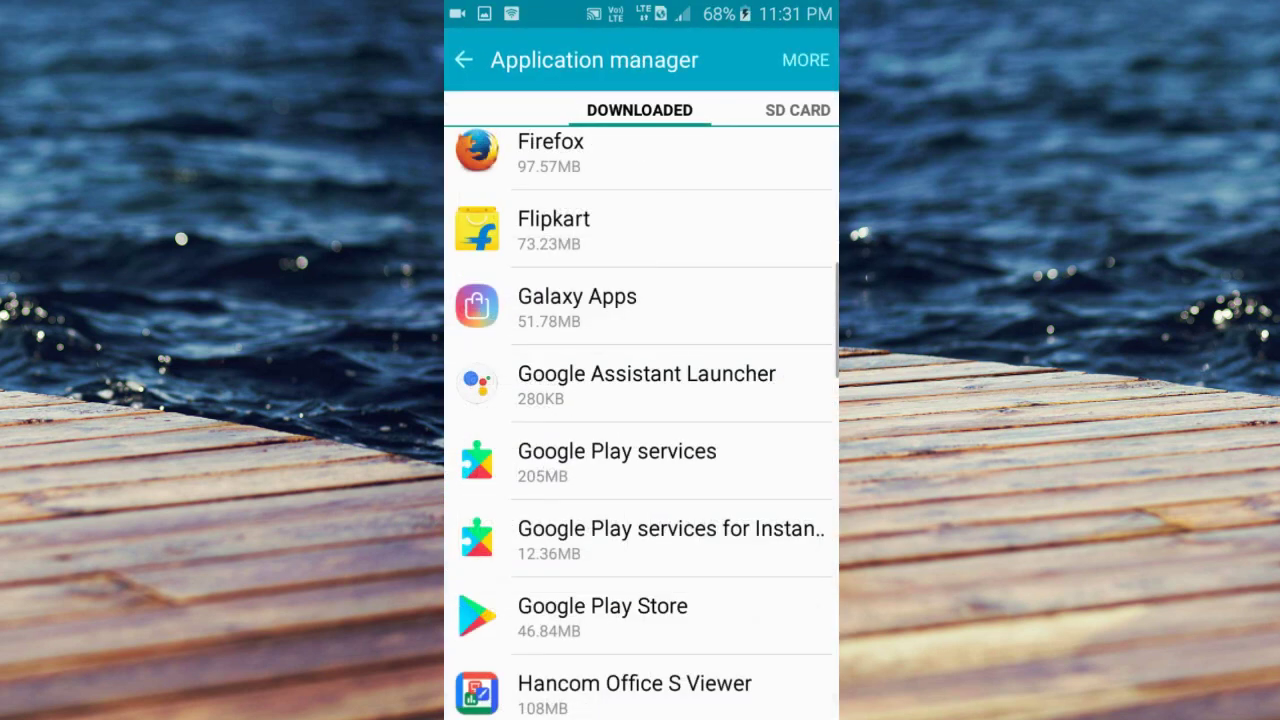
left_click(463, 60)
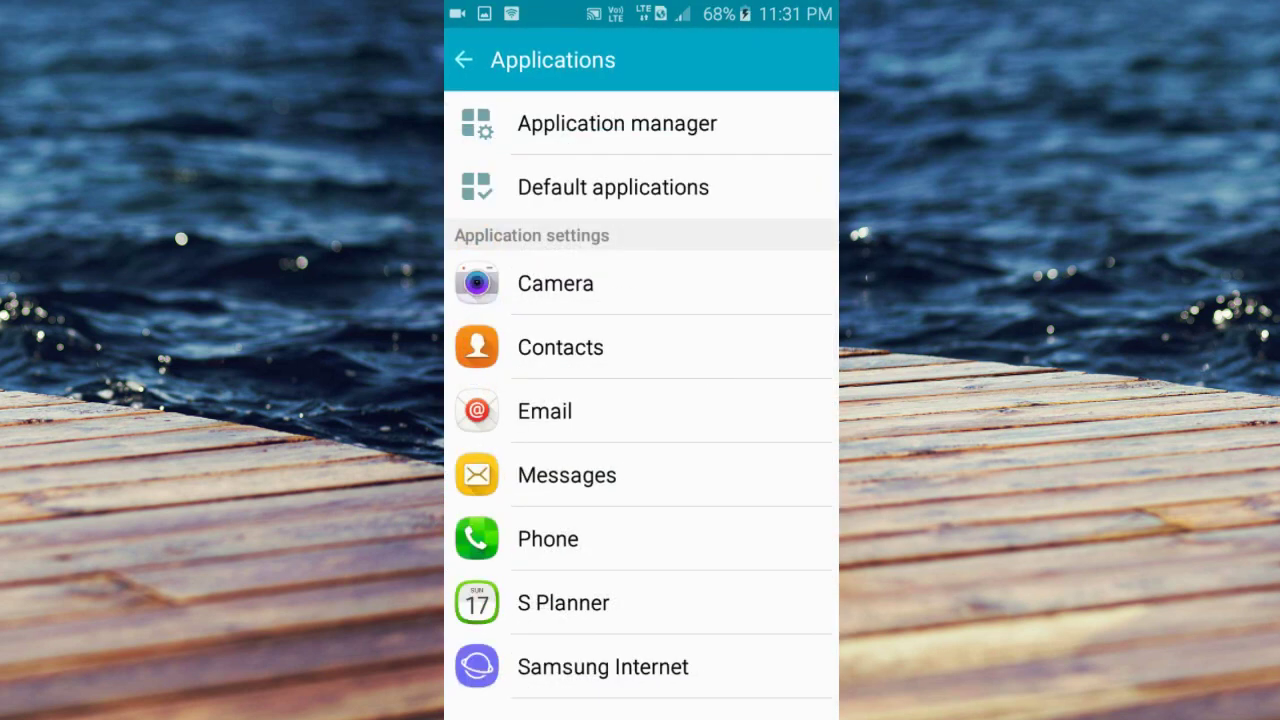
left_click(463, 60)
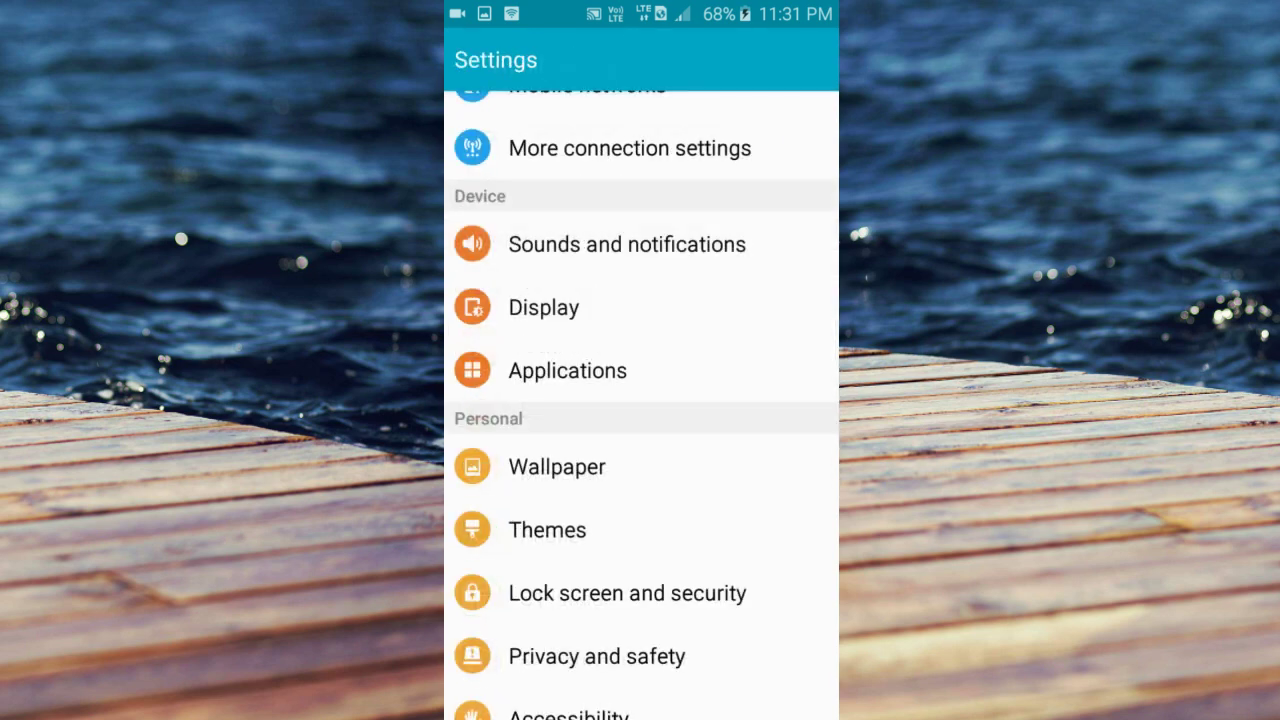
key("Home")
left_click(800, 651)
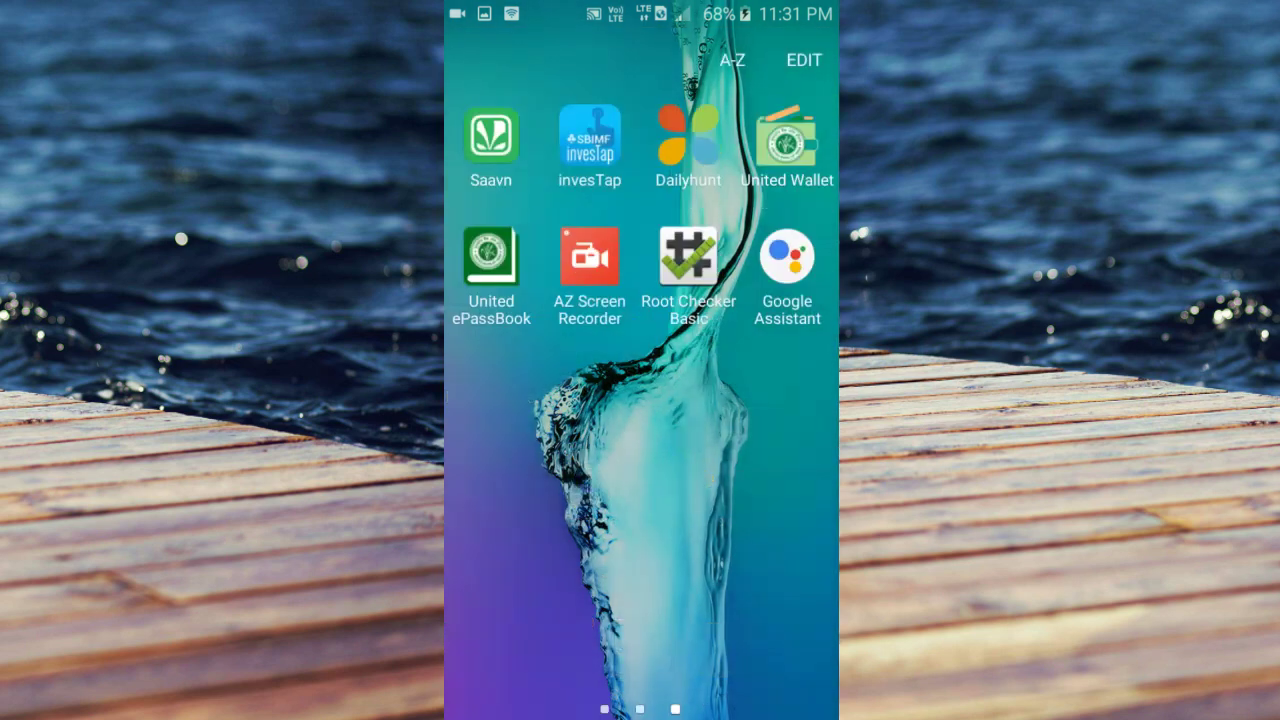
left_click_drag(625, 463, 800, 463)
left_click(589, 148)
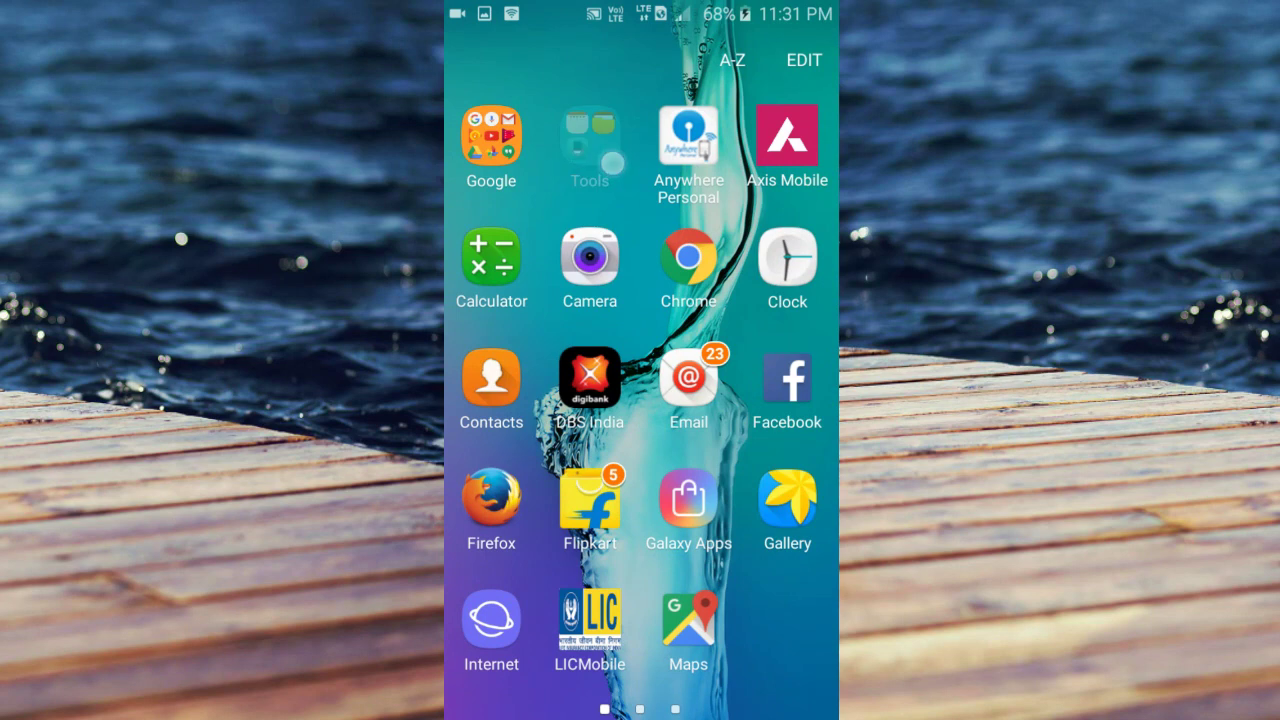
left_click(634, 300)
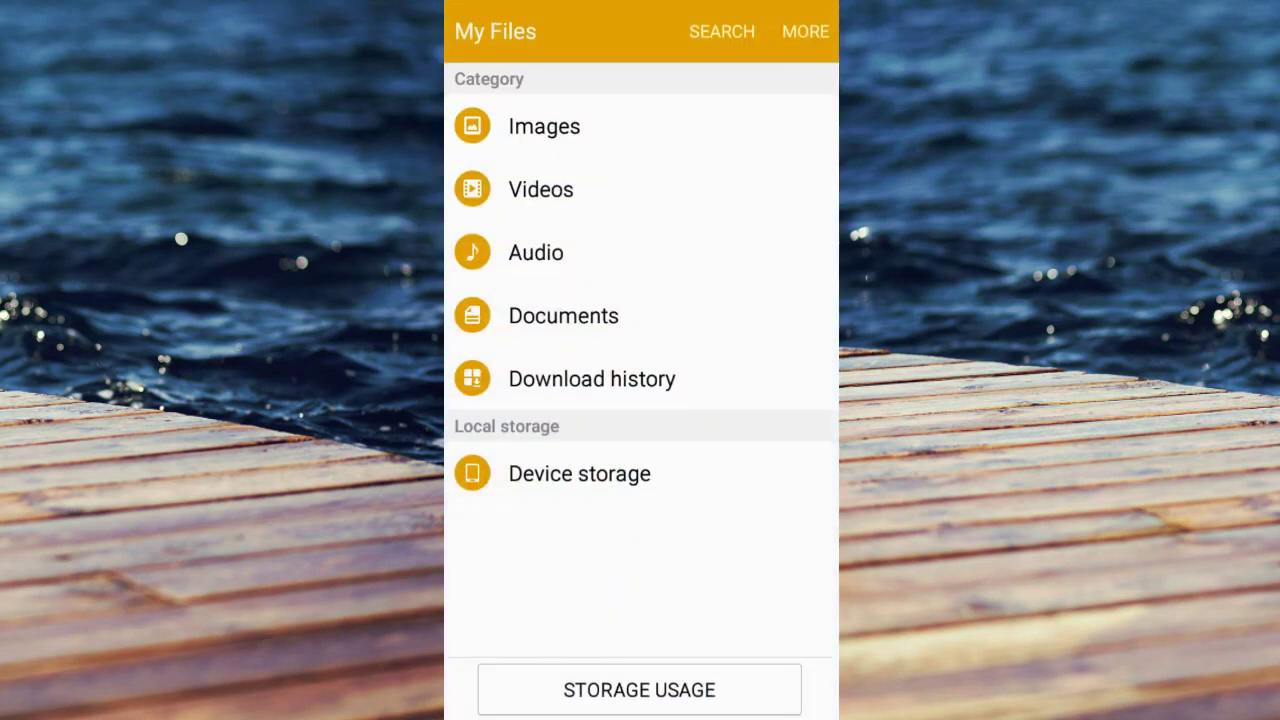
Step: Install the downloaded Google .apk from Download history as an update
left_click(695, 380)
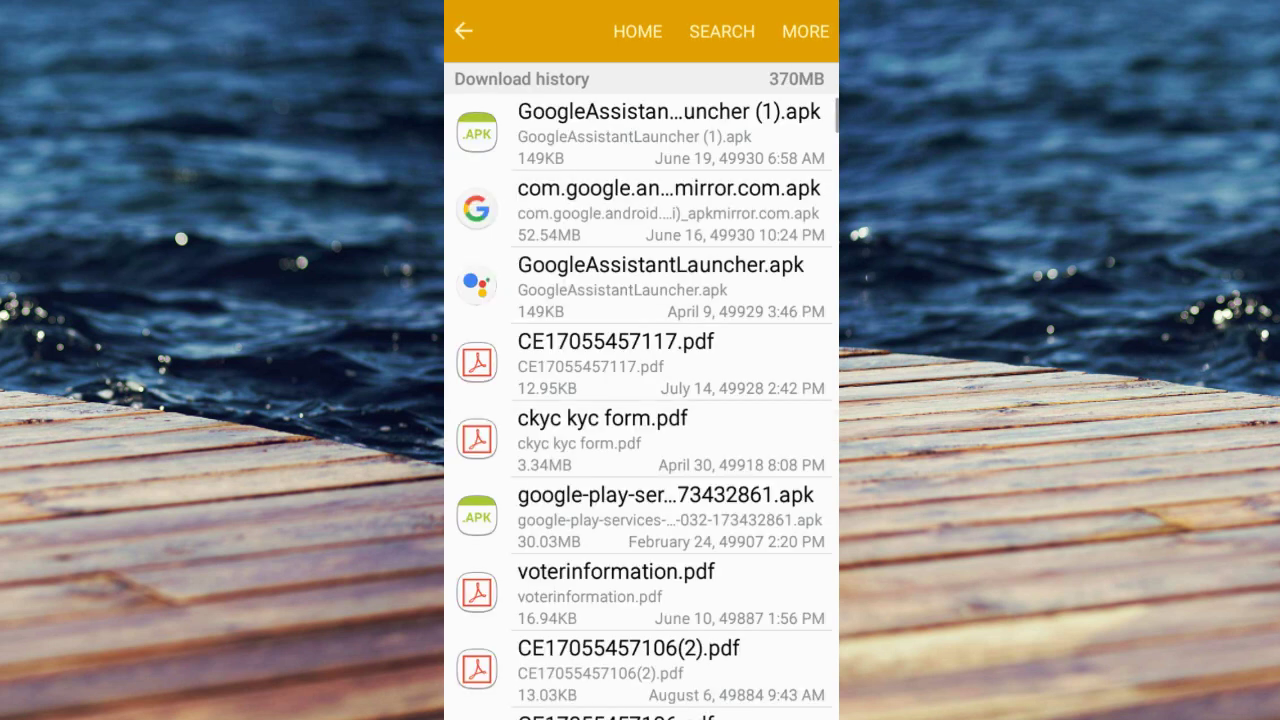
left_click(640, 208)
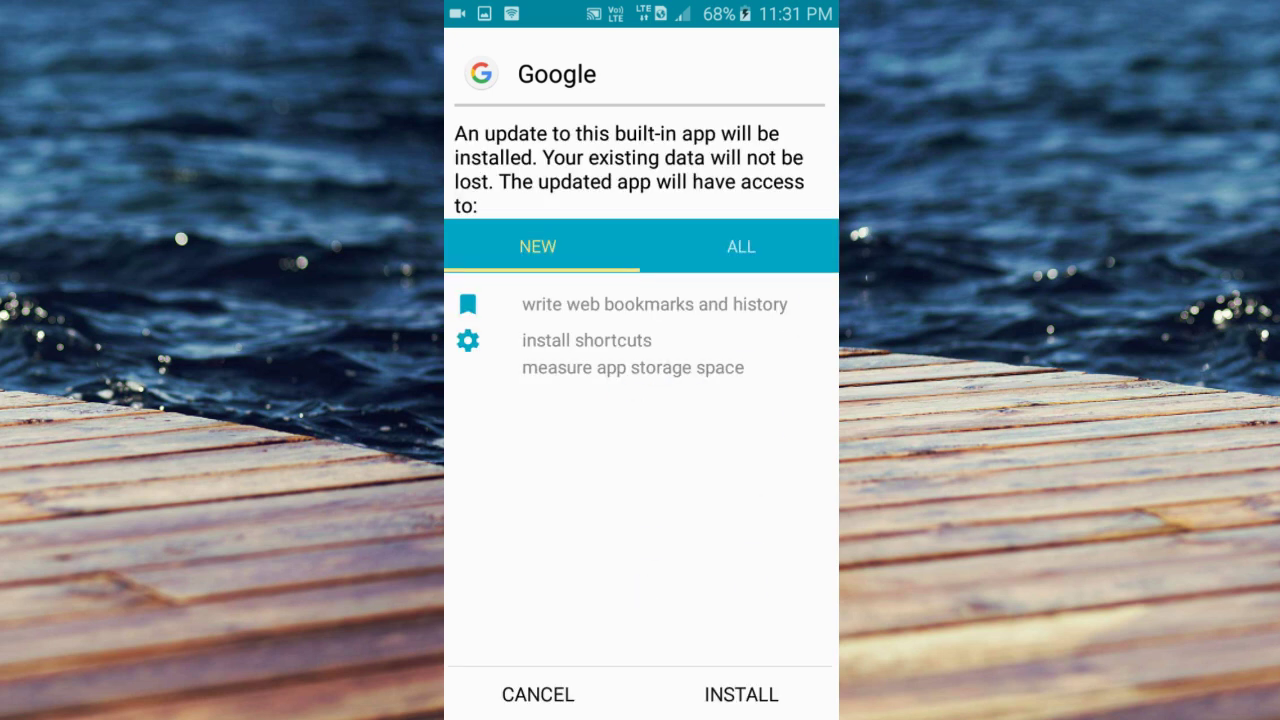
left_click(746, 676)
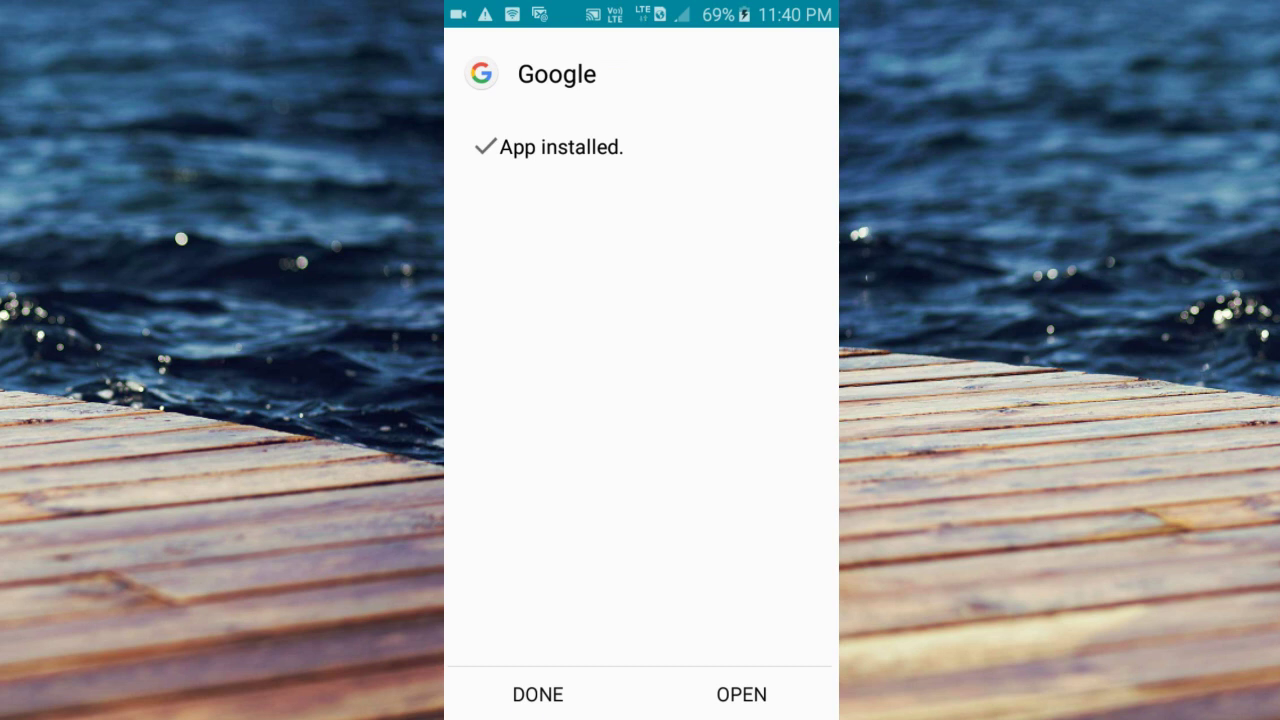
left_click(538, 694)
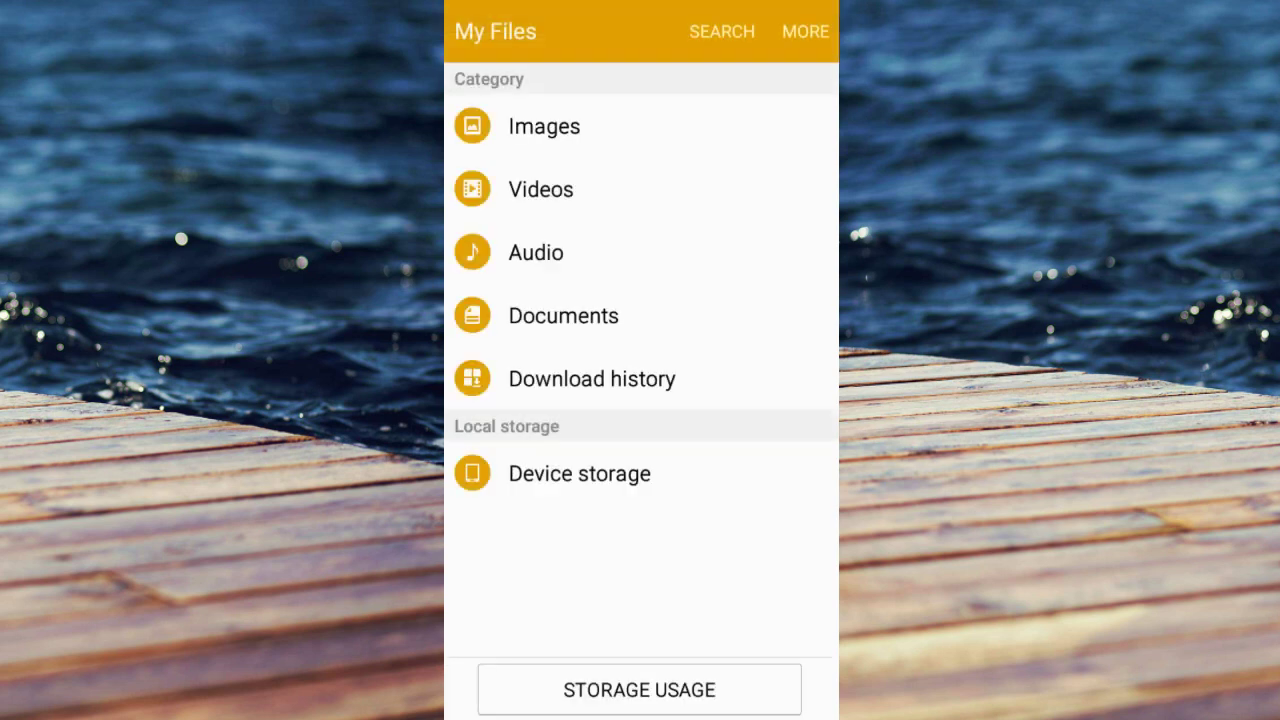
Step: Launch the updated Google app, sign in with an account, and turn on the feed
key("Home")
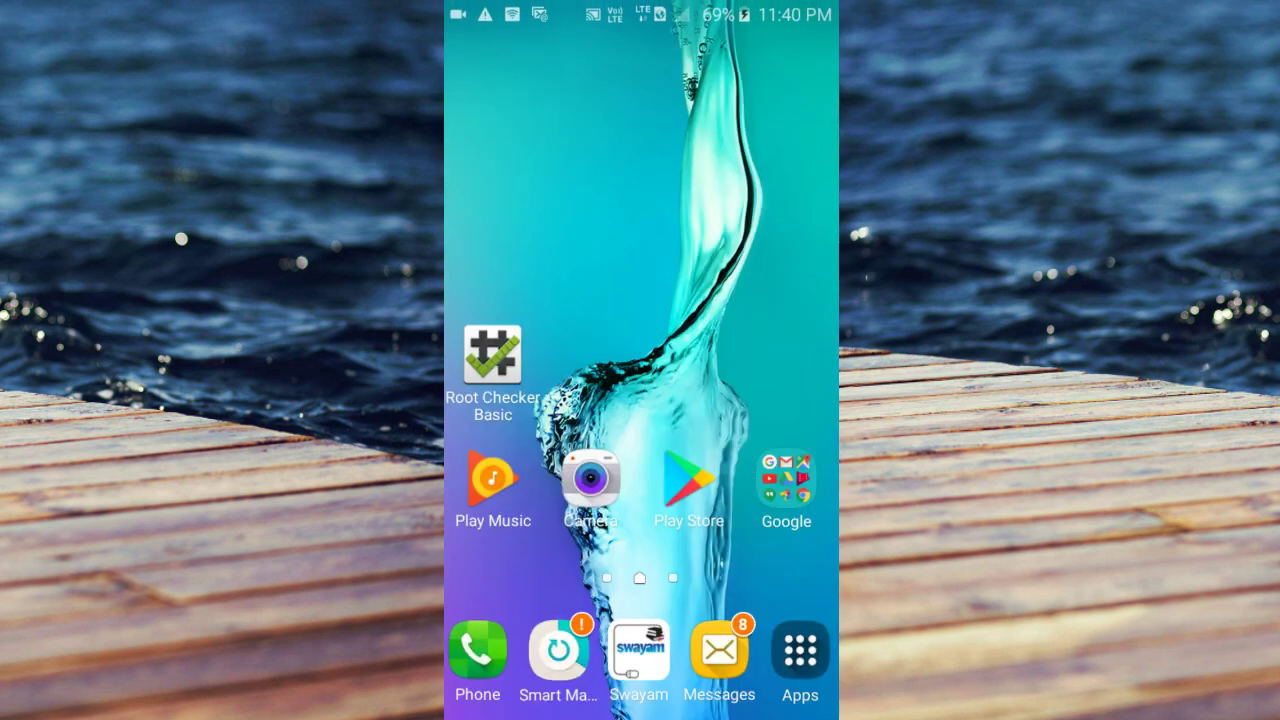
left_click(786, 480)
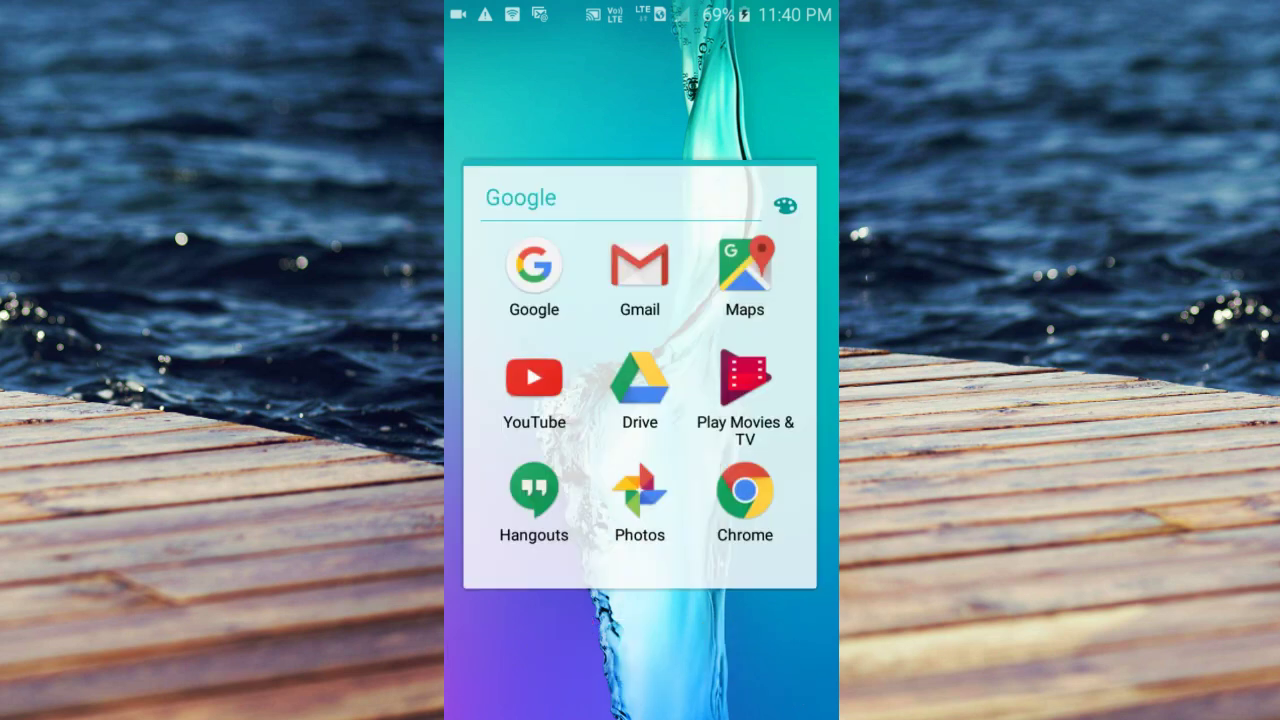
key("Escape")
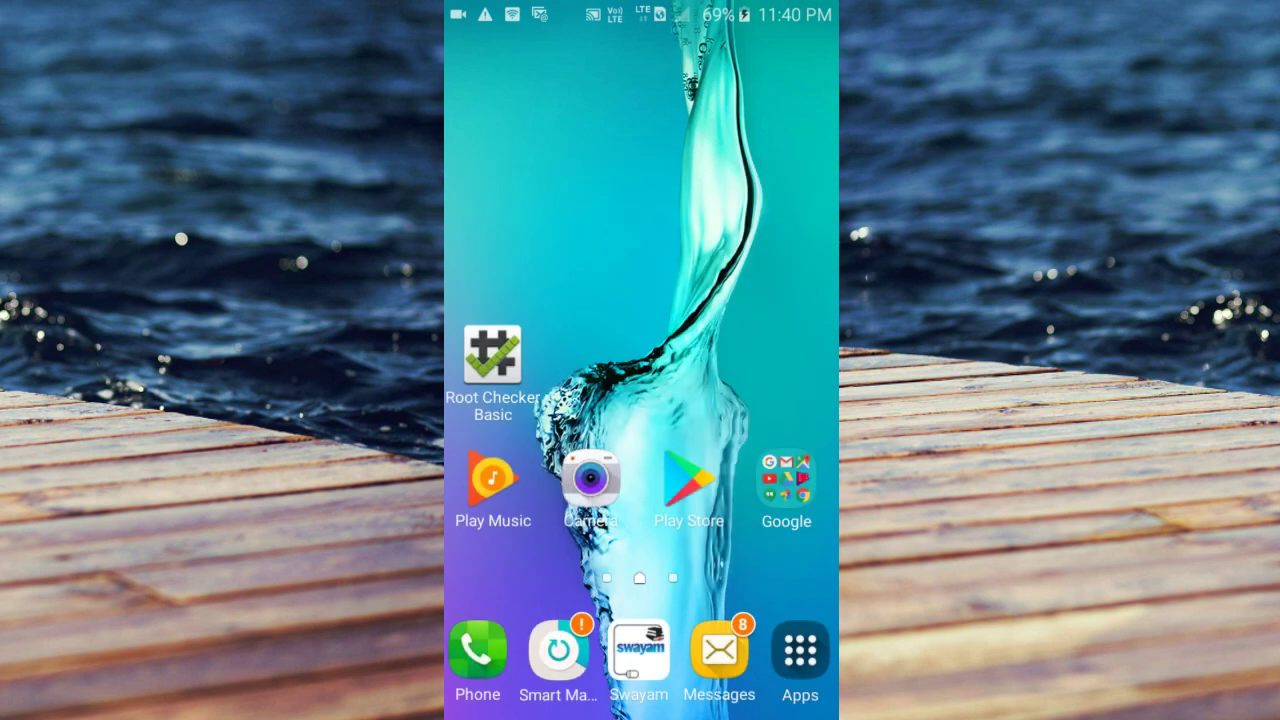
key("super")
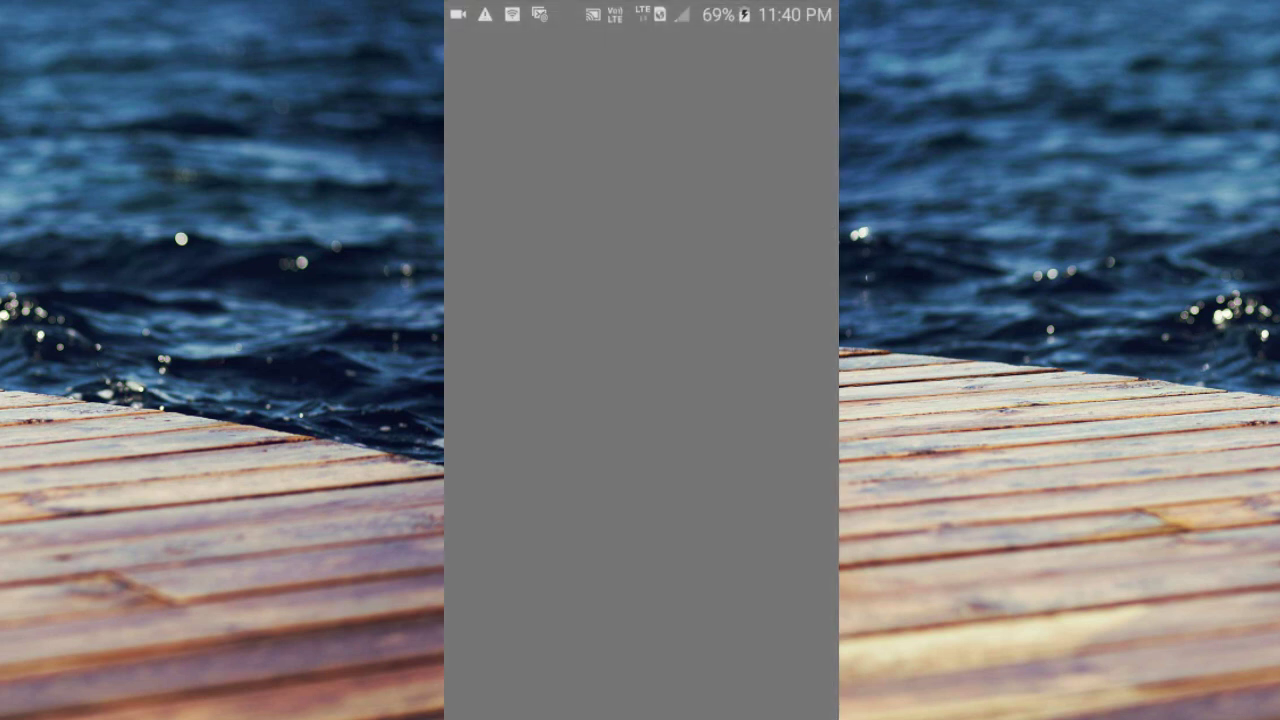
left_click(748, 700)
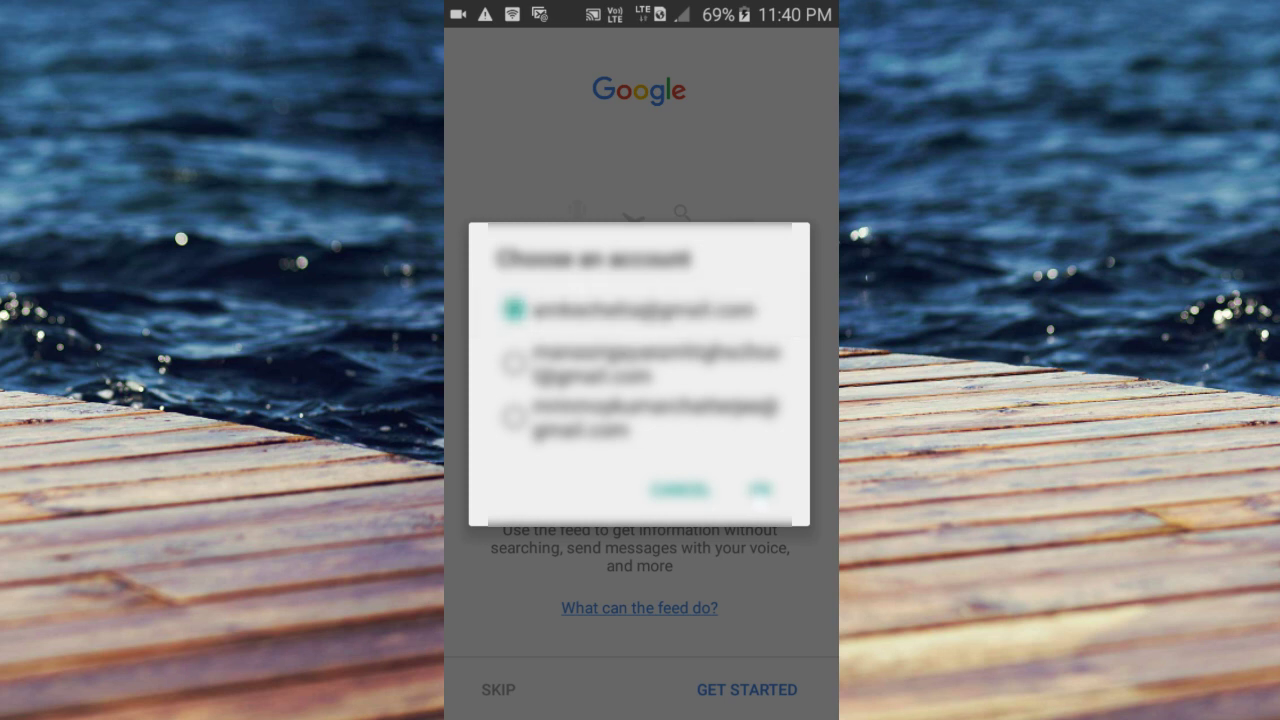
left_click(760, 490)
left_click(758, 690)
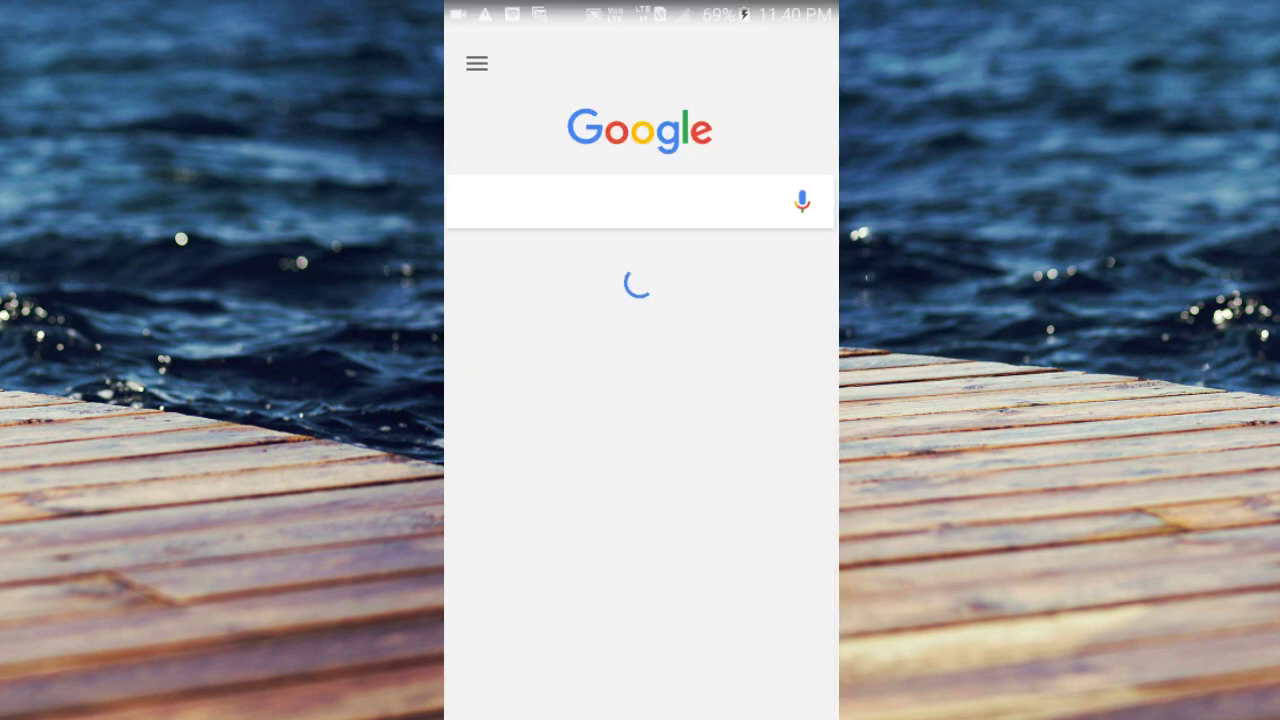
Step: View the Google app's Search settings list, then return to the home screen
left_click(476, 63)
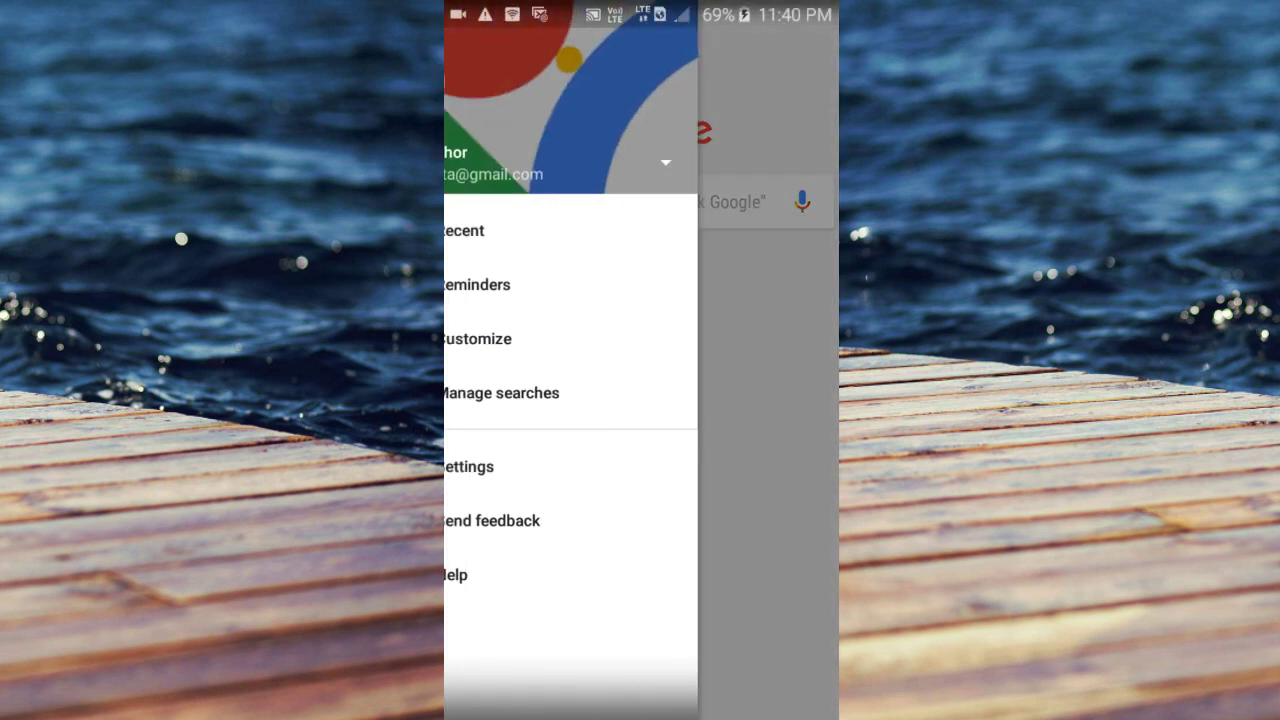
left_click(798, 400)
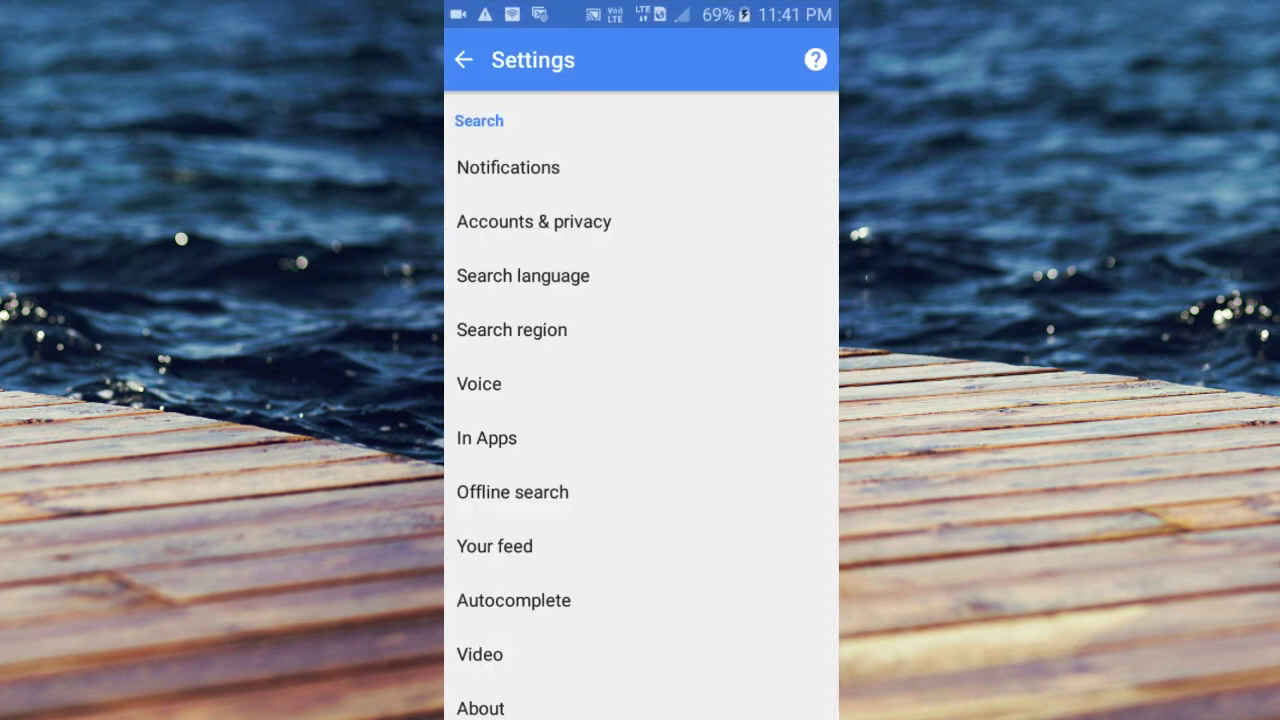
left_click_drag(594, 536, 669, 300)
key("super")
Step: Launch Google Assistant from the app drawer and retry loading its content
left_click(808, 664)
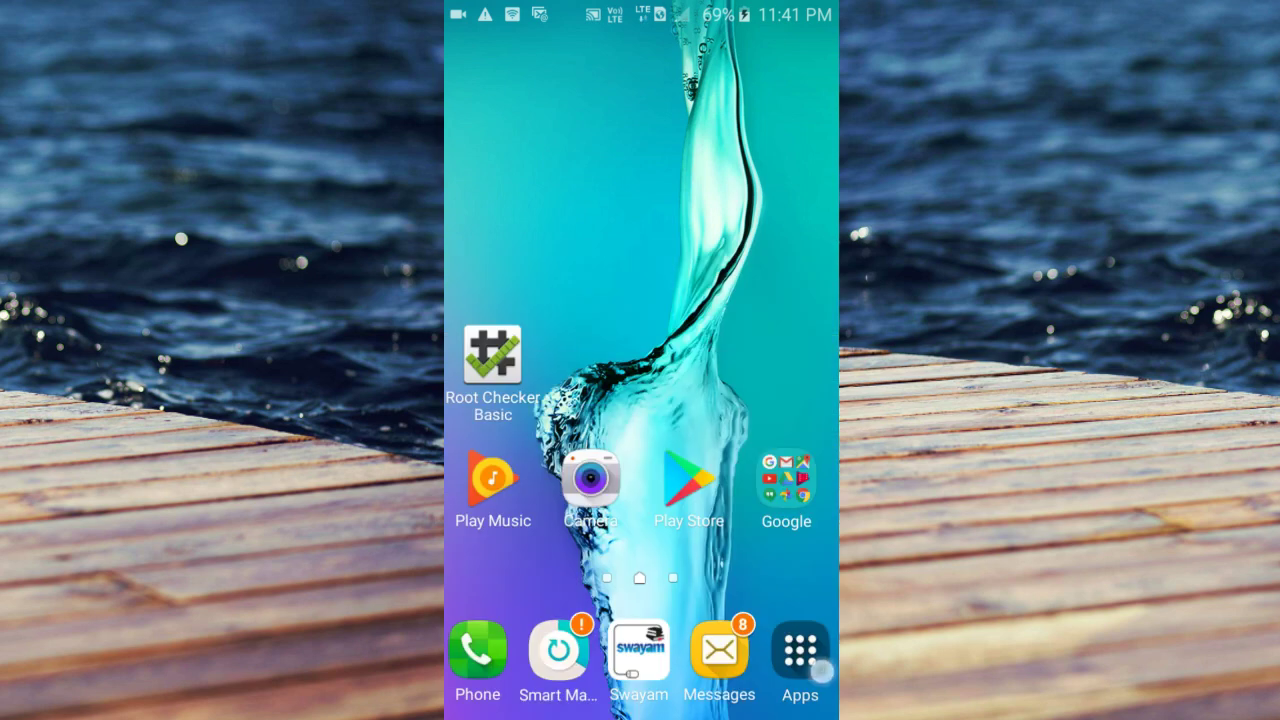
left_click_drag(826, 588, 650, 578)
left_click_drag(790, 500, 520, 500)
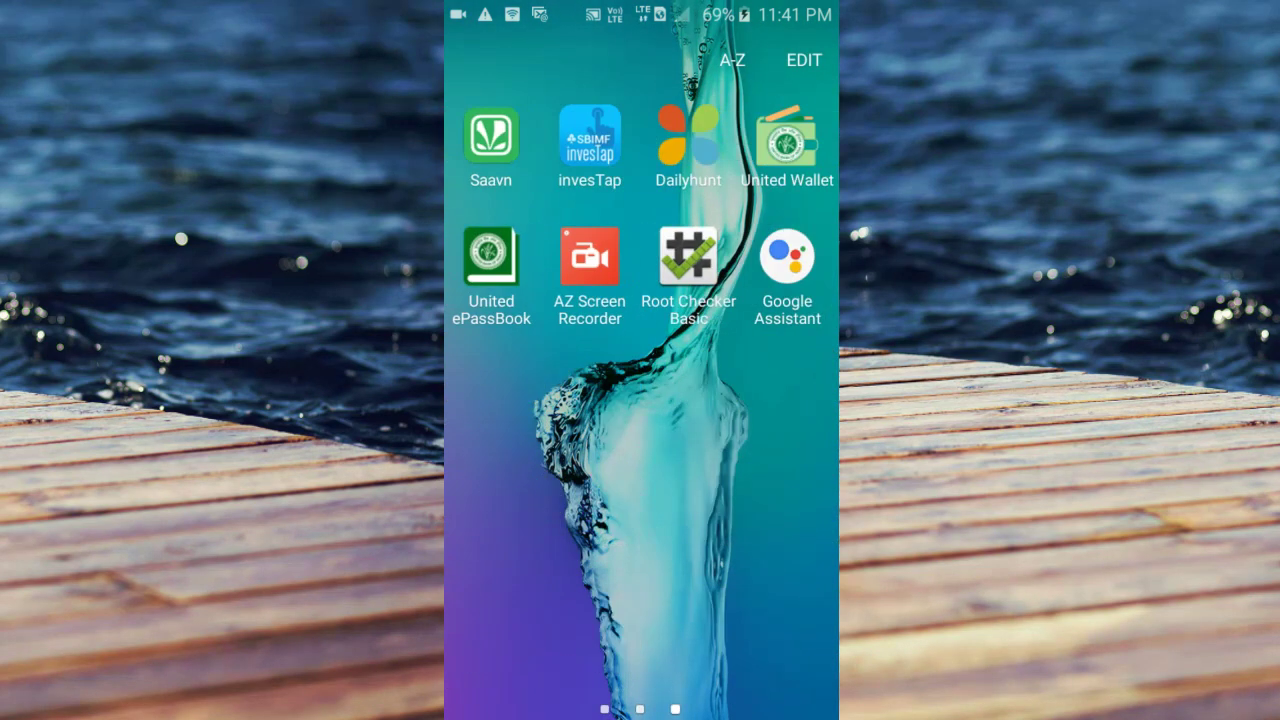
left_click(787, 256)
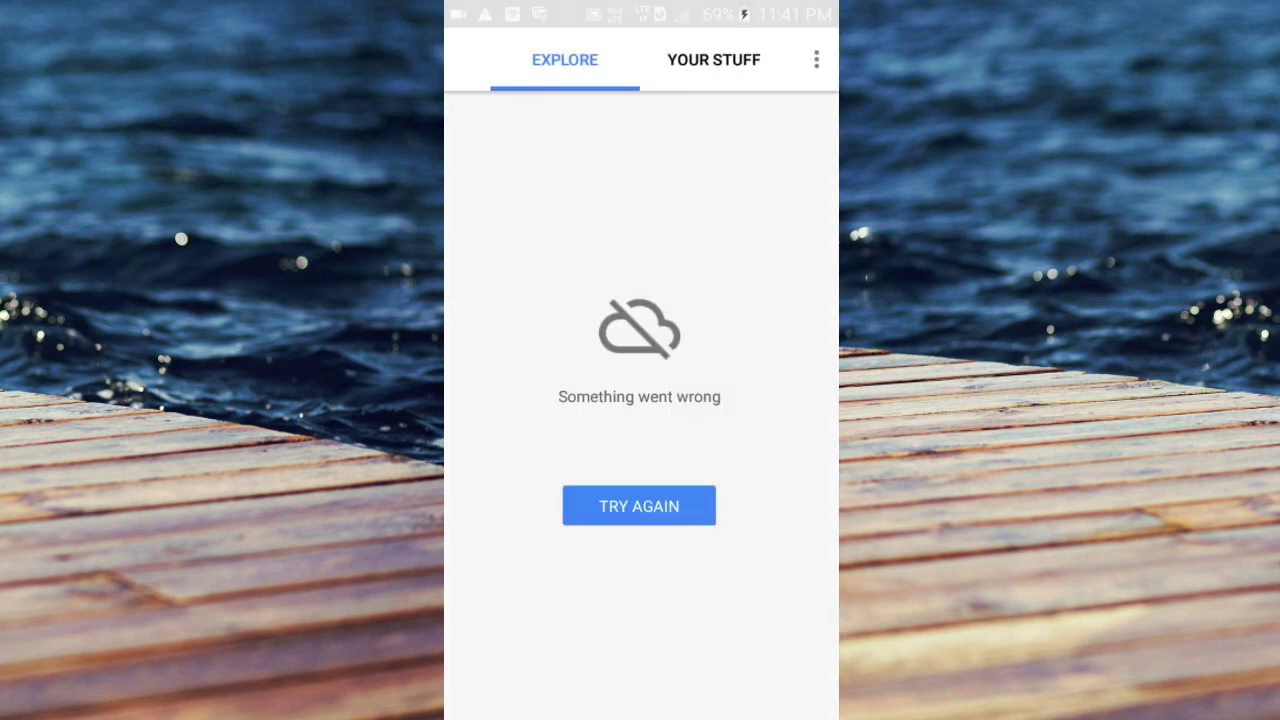
left_click(639, 506)
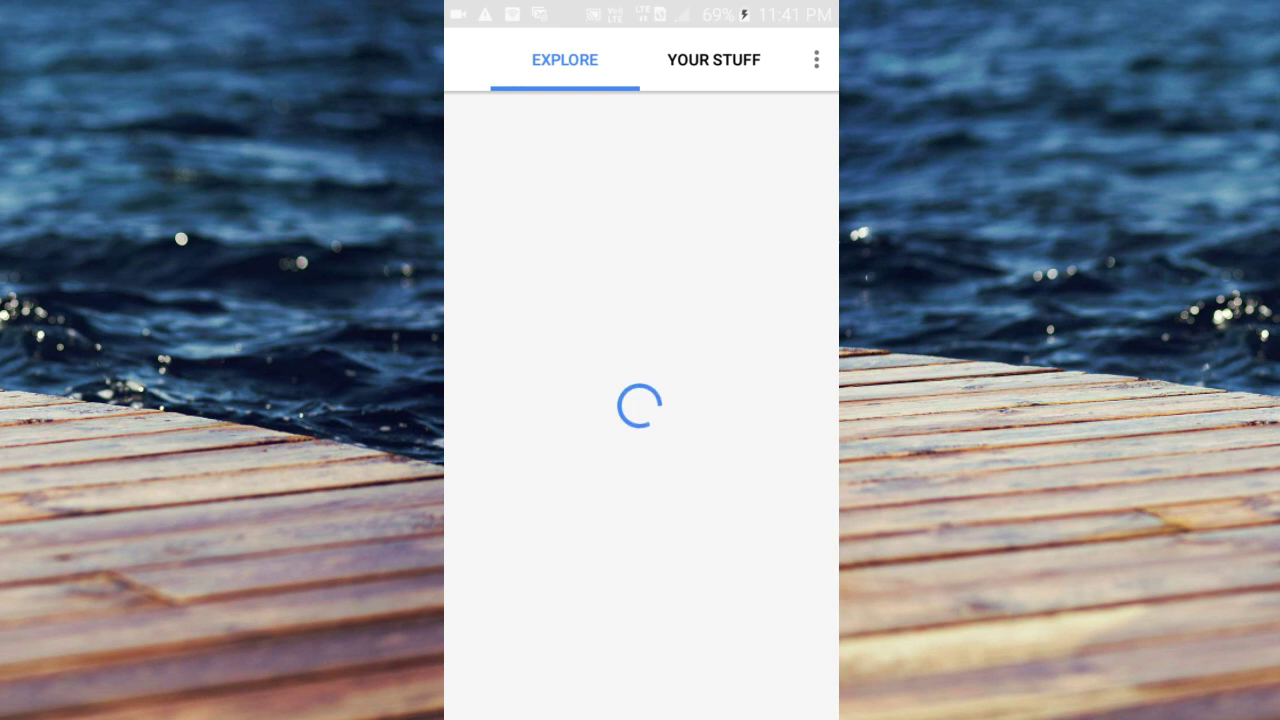
Step: View the Your Stuff reminders, agenda and shopping list overview and attempt adding a reminder
left_click(714, 60)
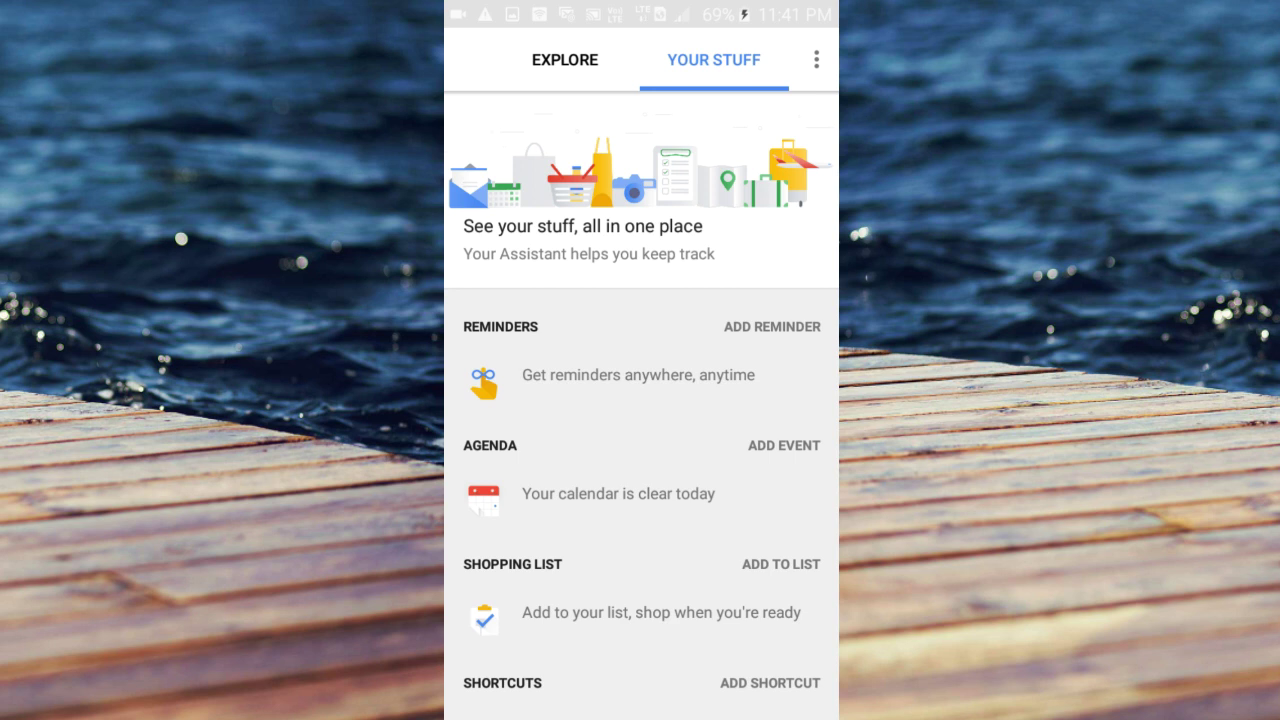
left_click(768, 332)
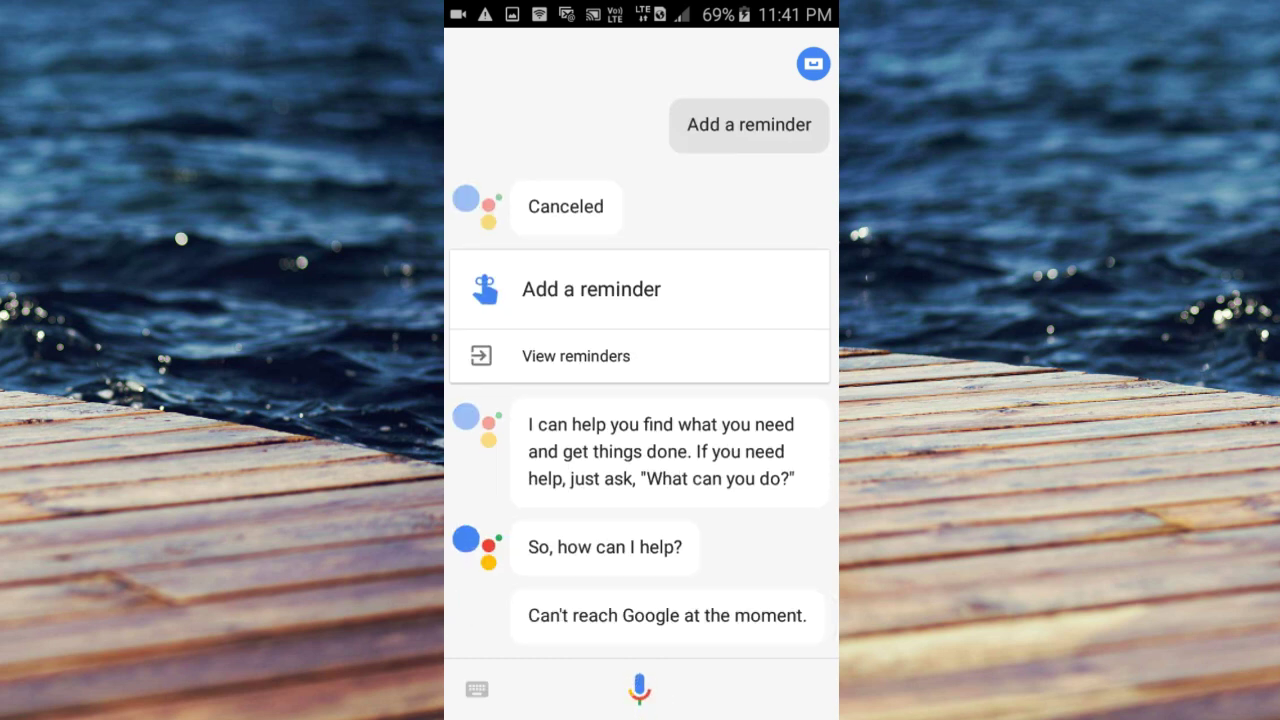
key("Home")
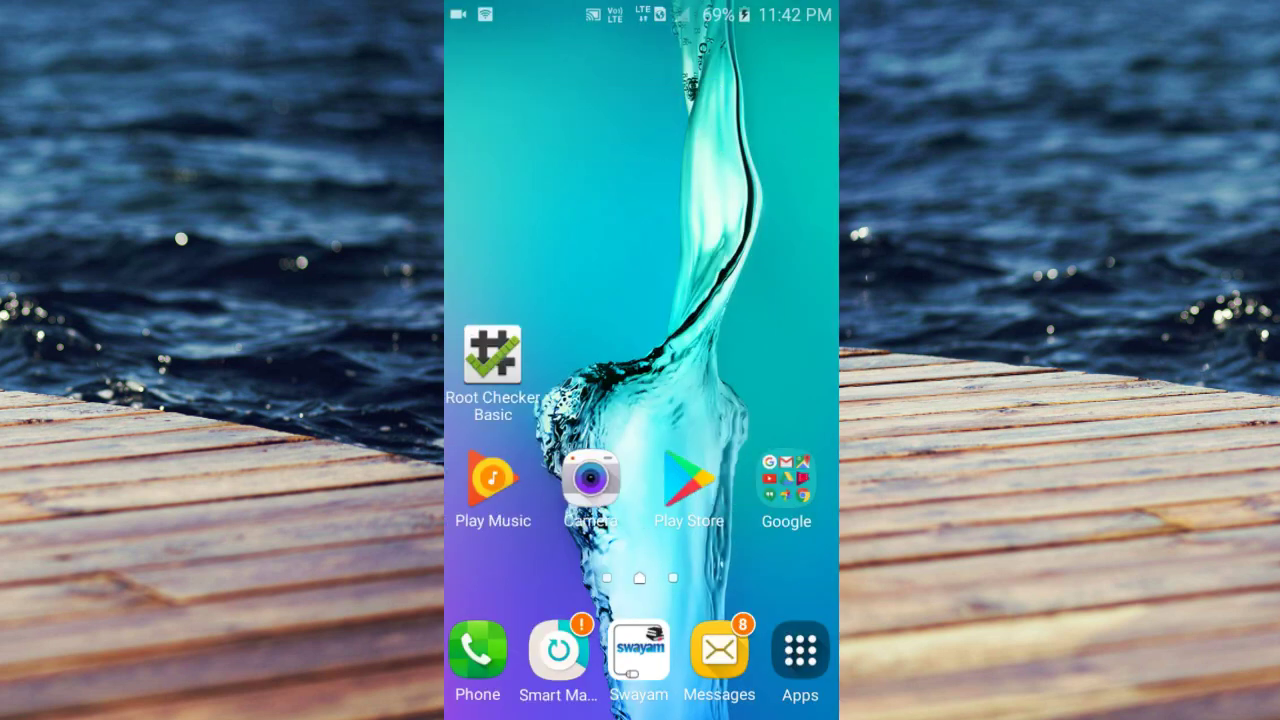
left_click(492, 355)
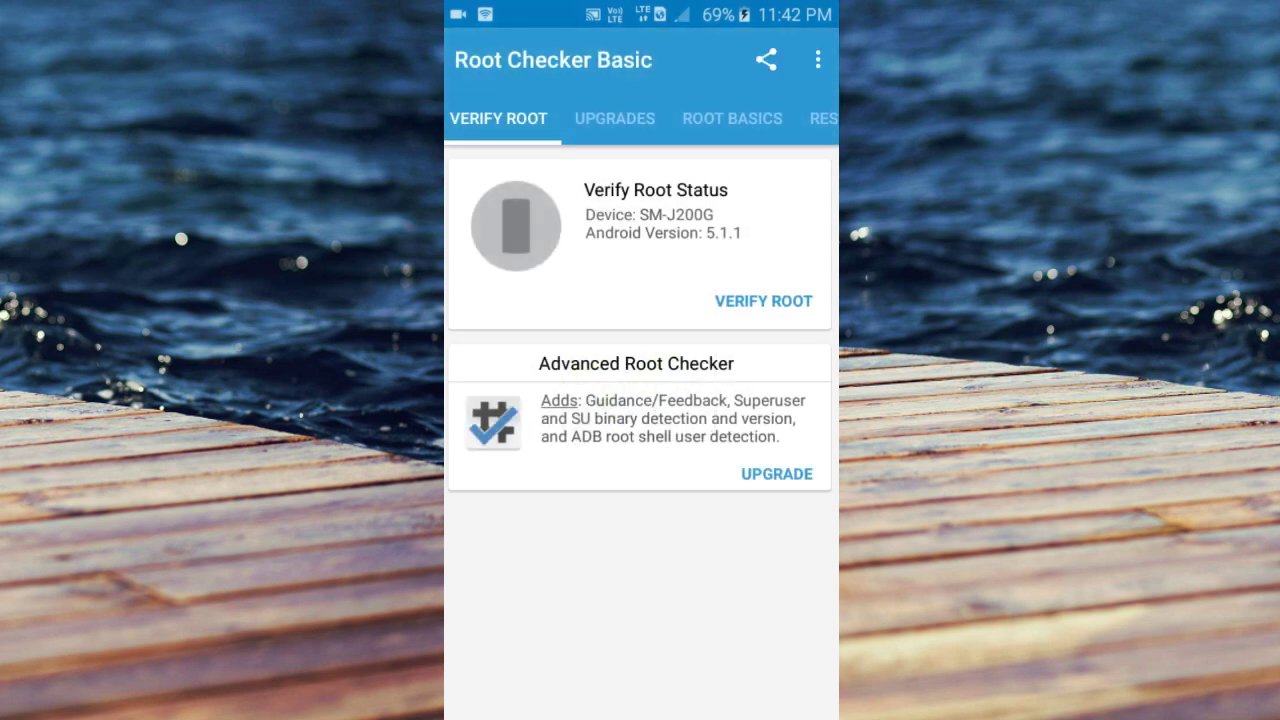
Step: Run Verify Root, confirming the SM-J200G isn't rooted, then return home
left_click(763, 301)
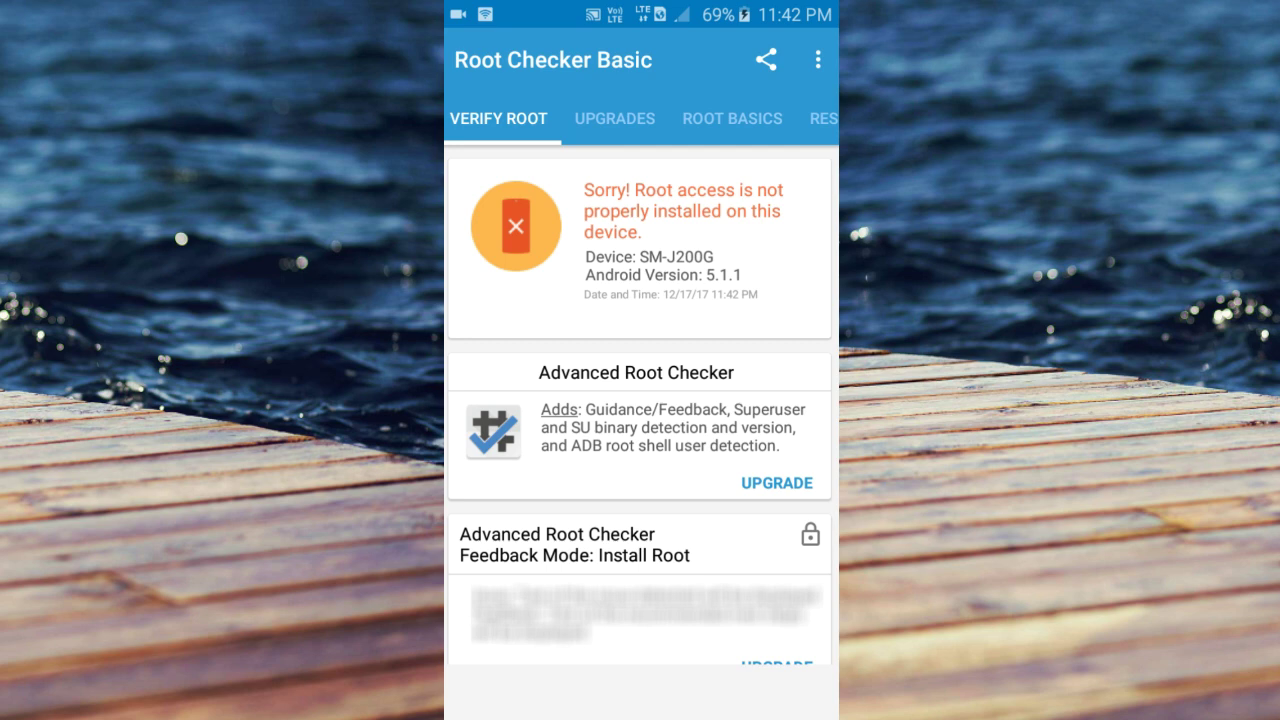
key("Home")
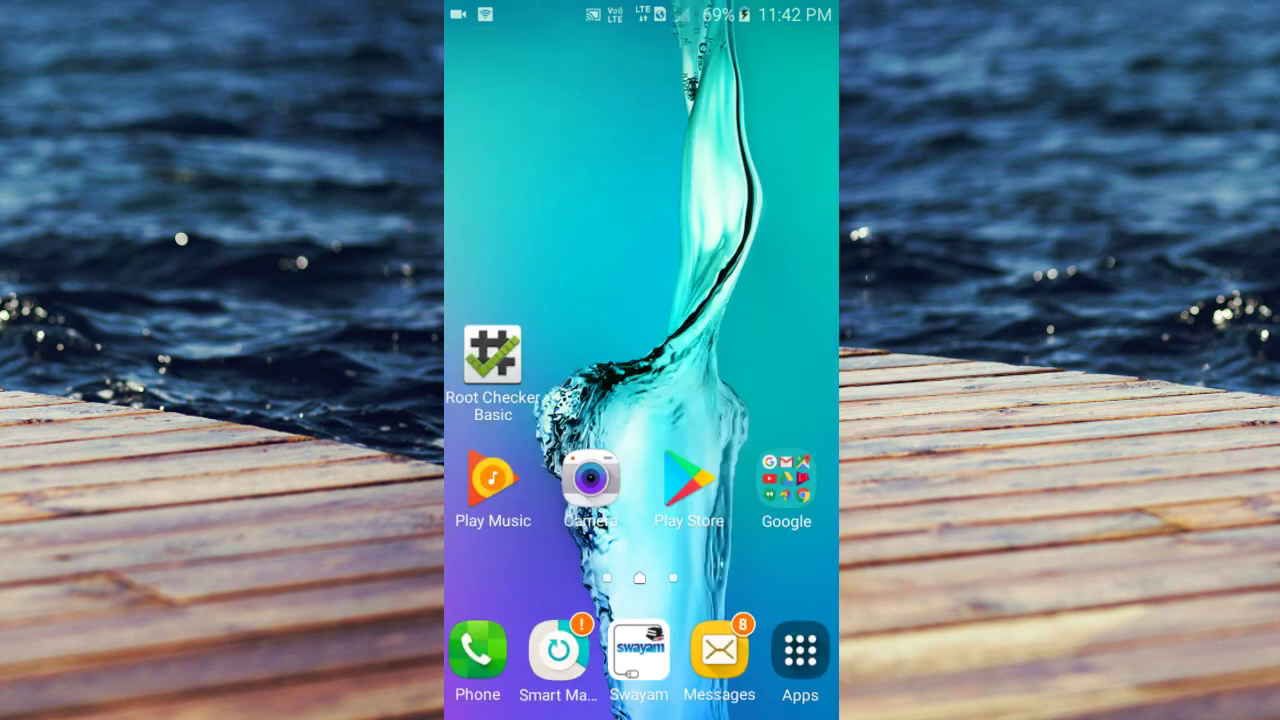
key("Home")
Step: Pick Google Assistant in the Complete action using chooser
left_click(769, 648)
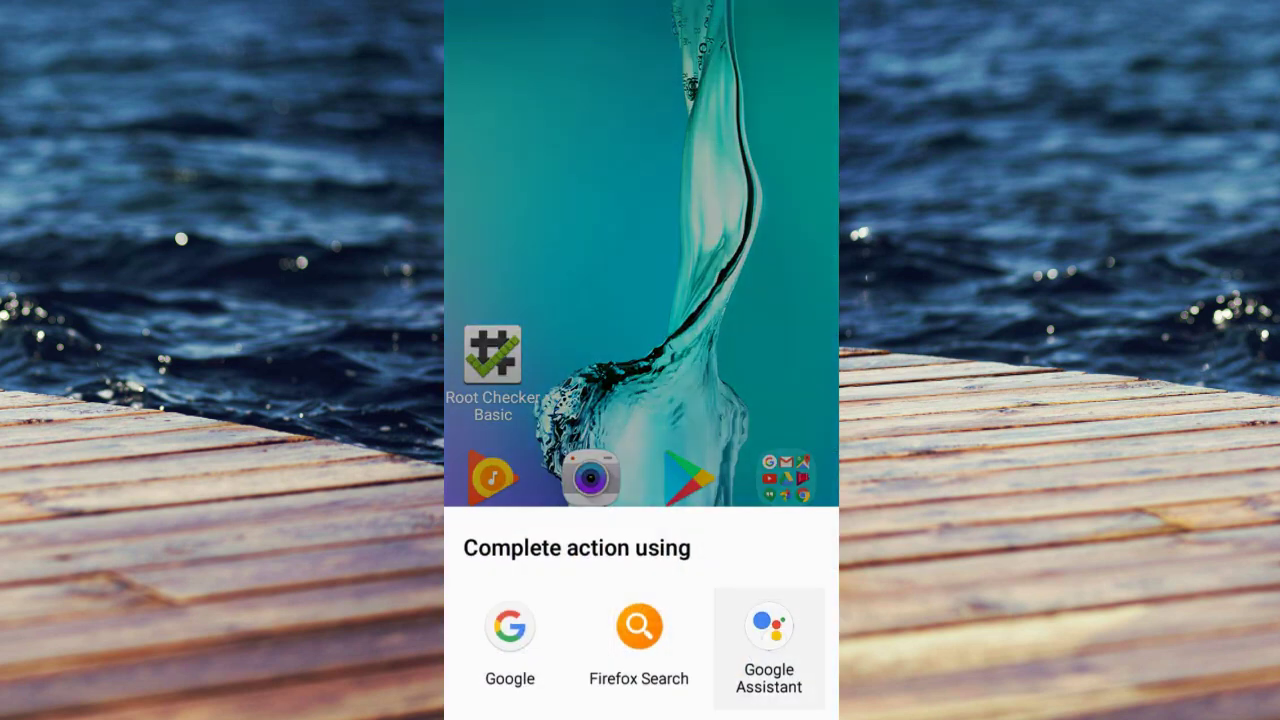